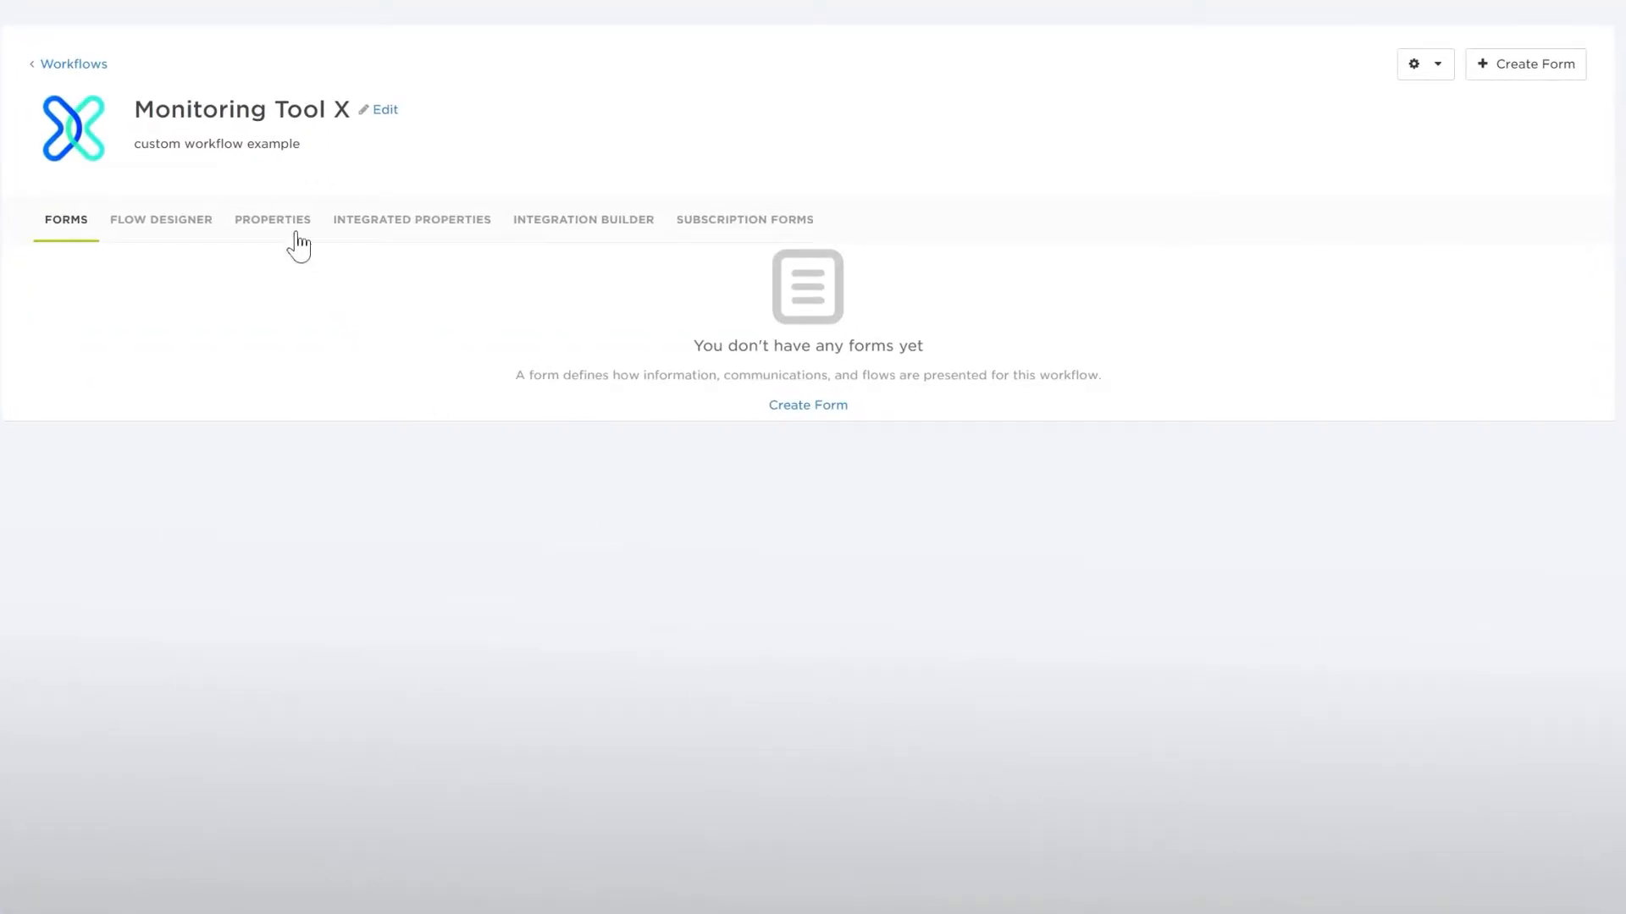
# Create a text property named service for the Monitoring Tool X workflow
pyautogui.click(281, 224)
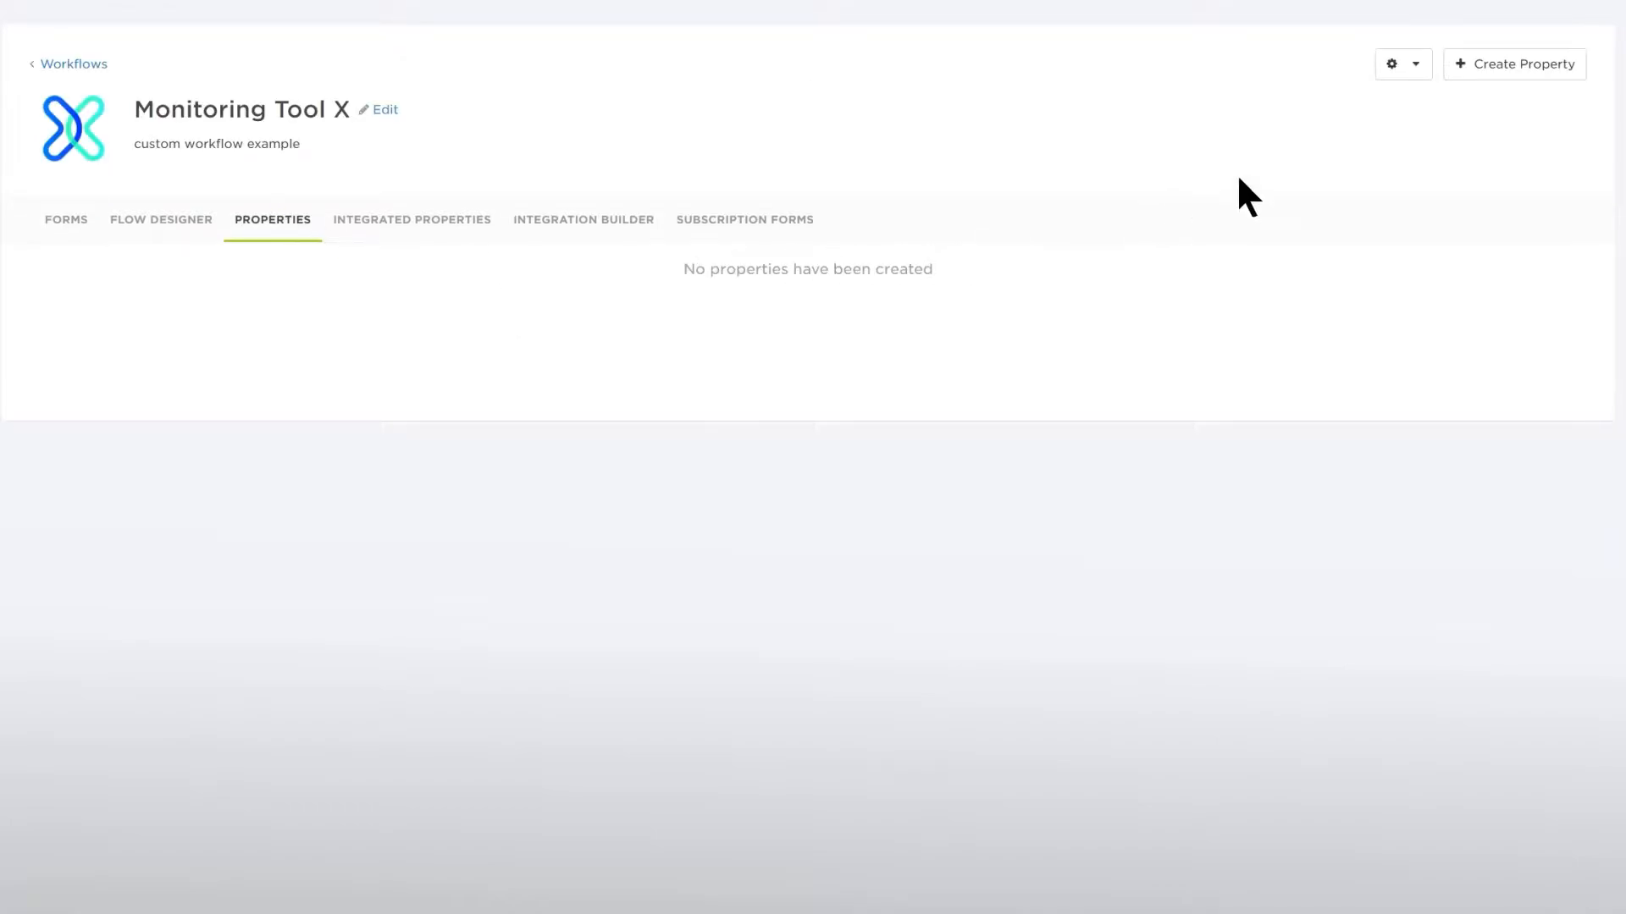
pyautogui.click(1490, 70)
pyautogui.click(1024, 695)
pyautogui.write('service')
pyautogui.click(1026, 697)
# Create a text property named details with a maximum size of 1000 characters
pyautogui.click(1512, 66)
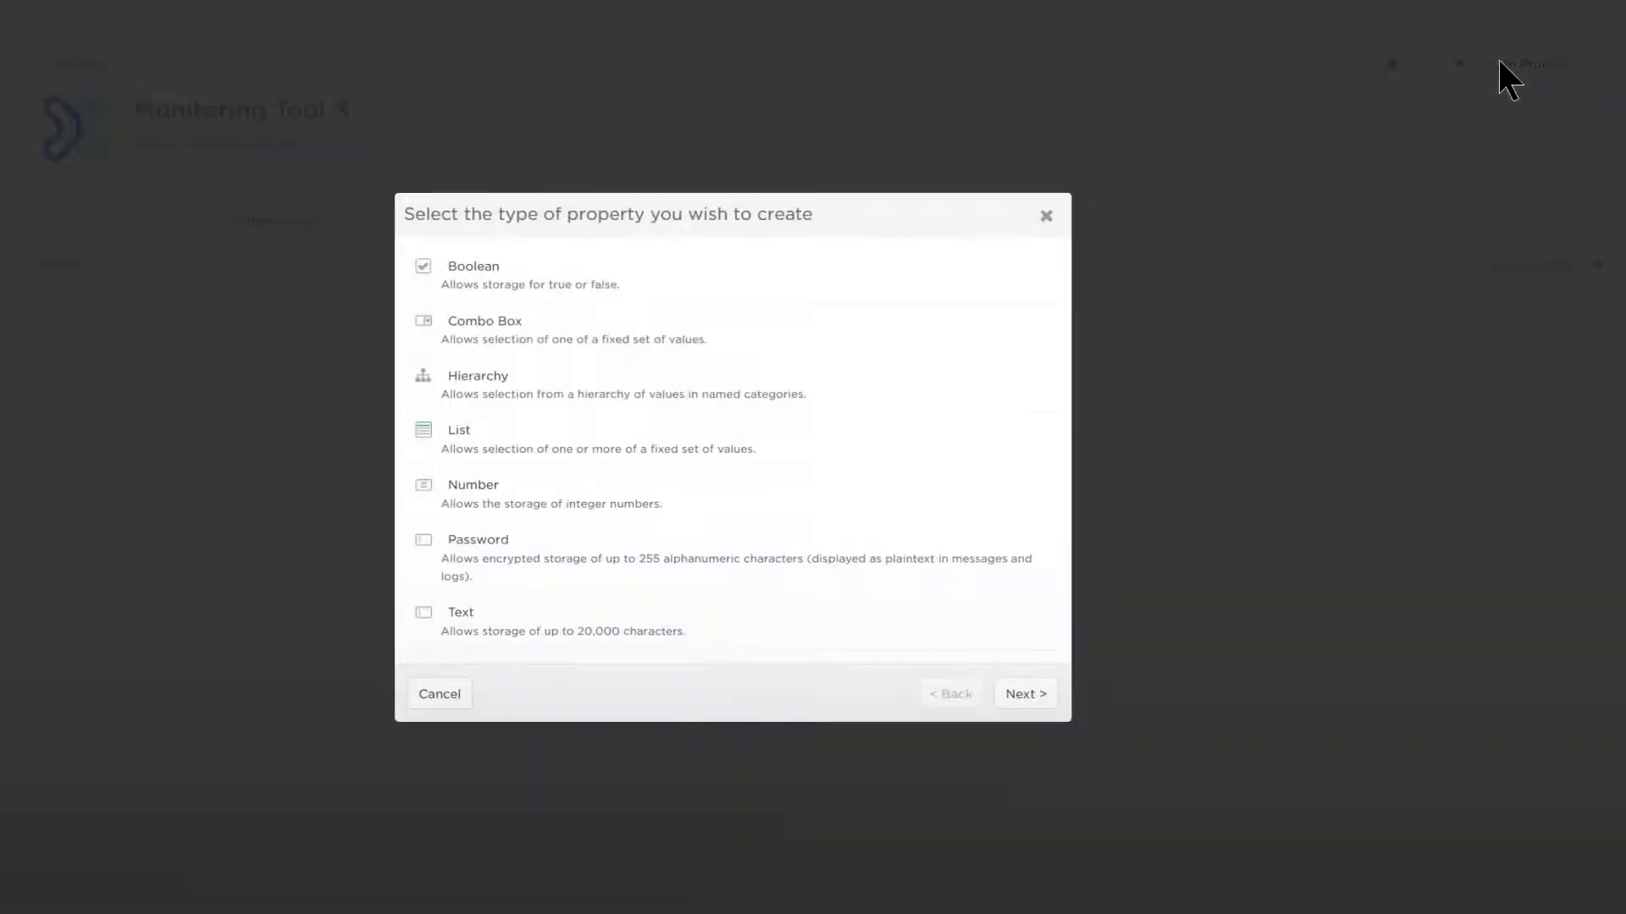
pyautogui.click(973, 642)
pyautogui.click(1023, 693)
pyautogui.write('details')
pyautogui.doubleClick(624, 642)
pyautogui.write('1000')
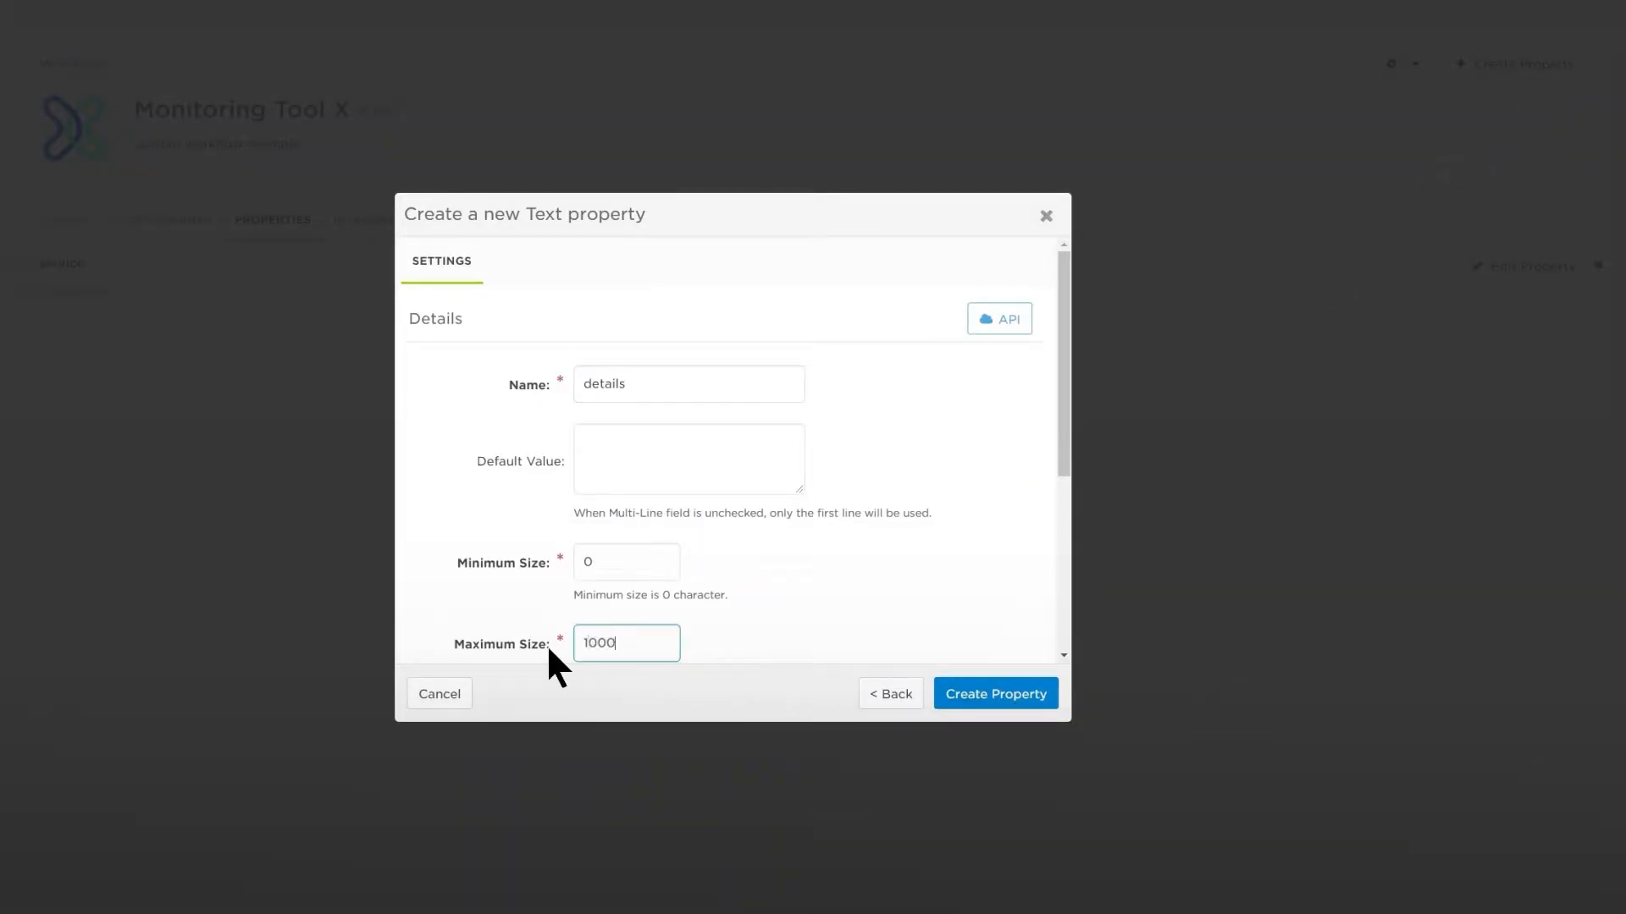
pyautogui.click(952, 695)
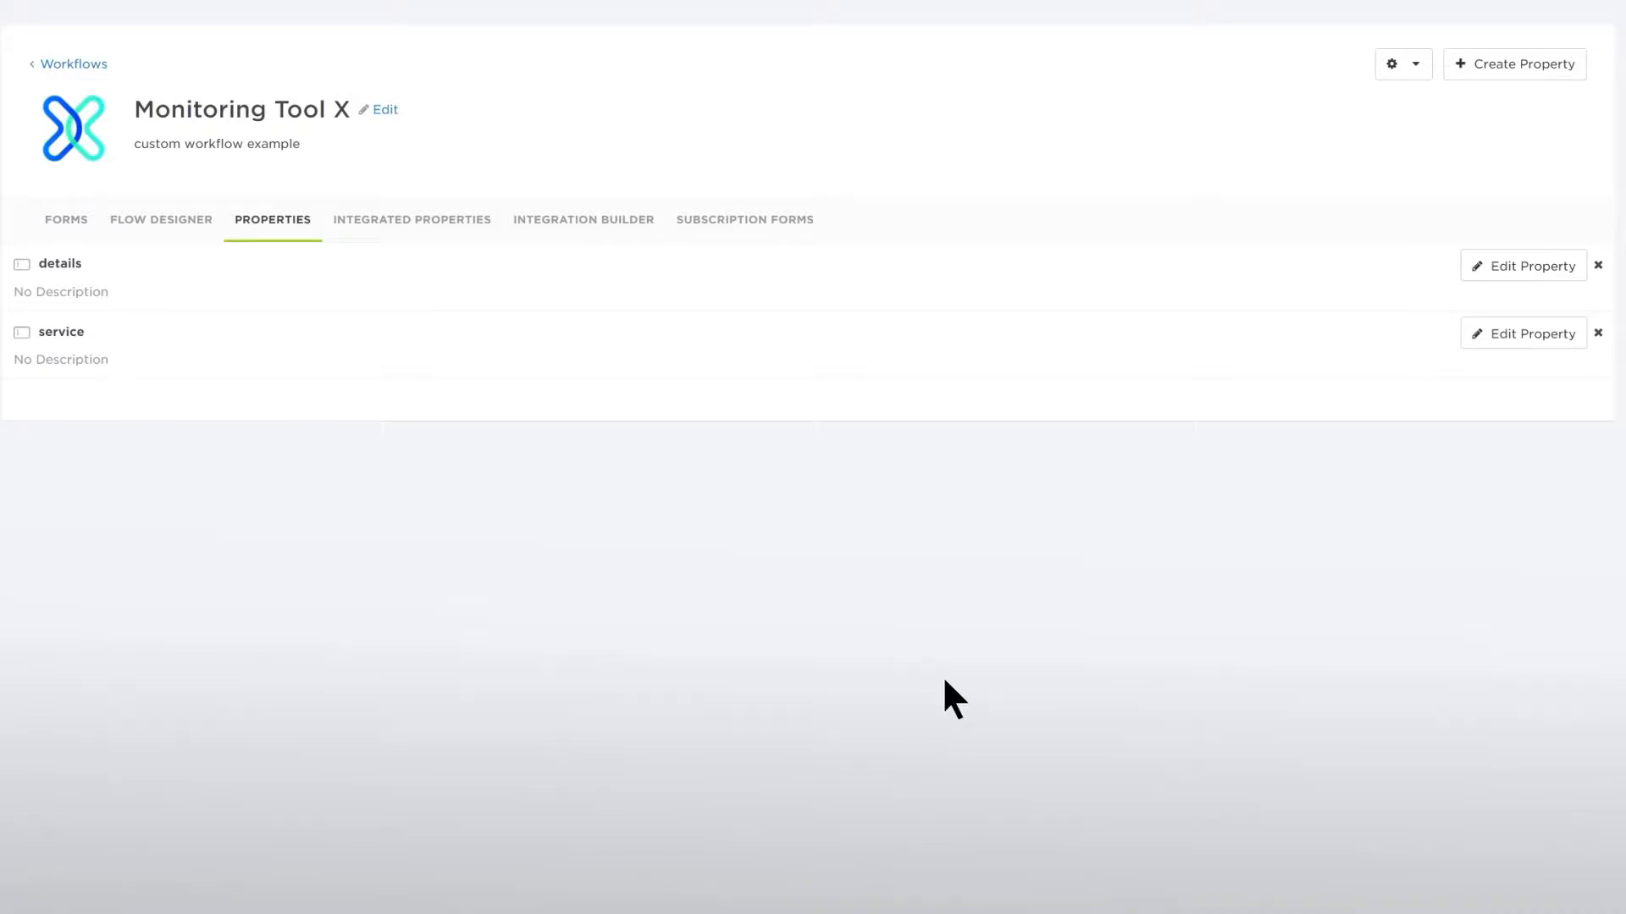
# Create a messaging form named Monitoring Tool X in the workflow
pyautogui.click(73, 231)
pyautogui.click(788, 403)
pyautogui.write('Monitoring Tool X')
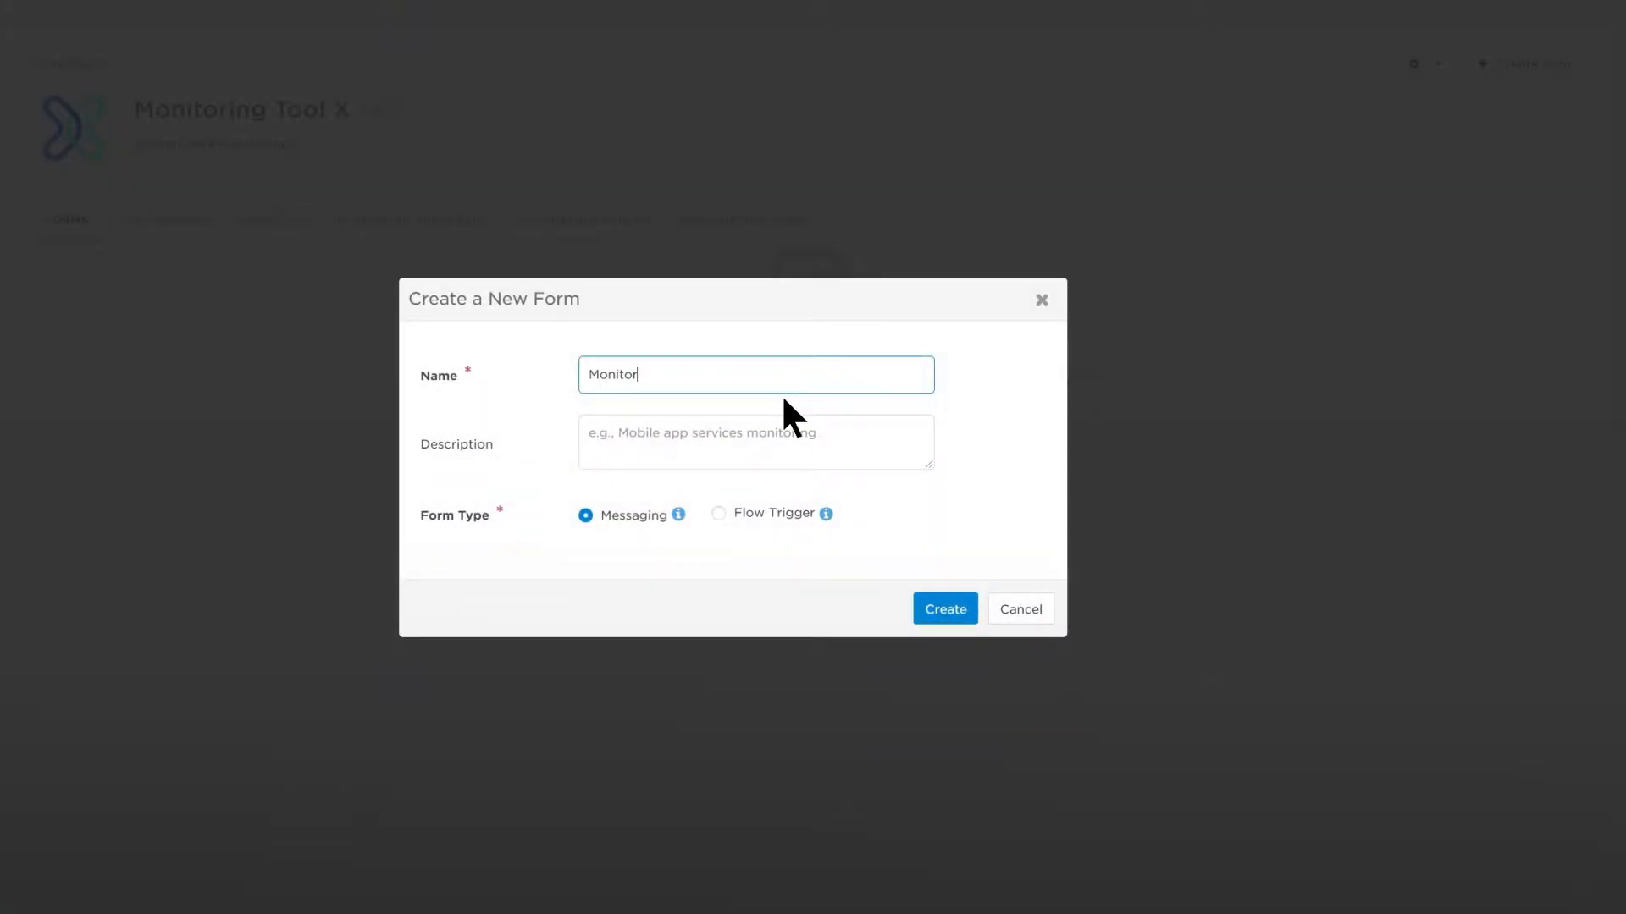
pyautogui.click(937, 608)
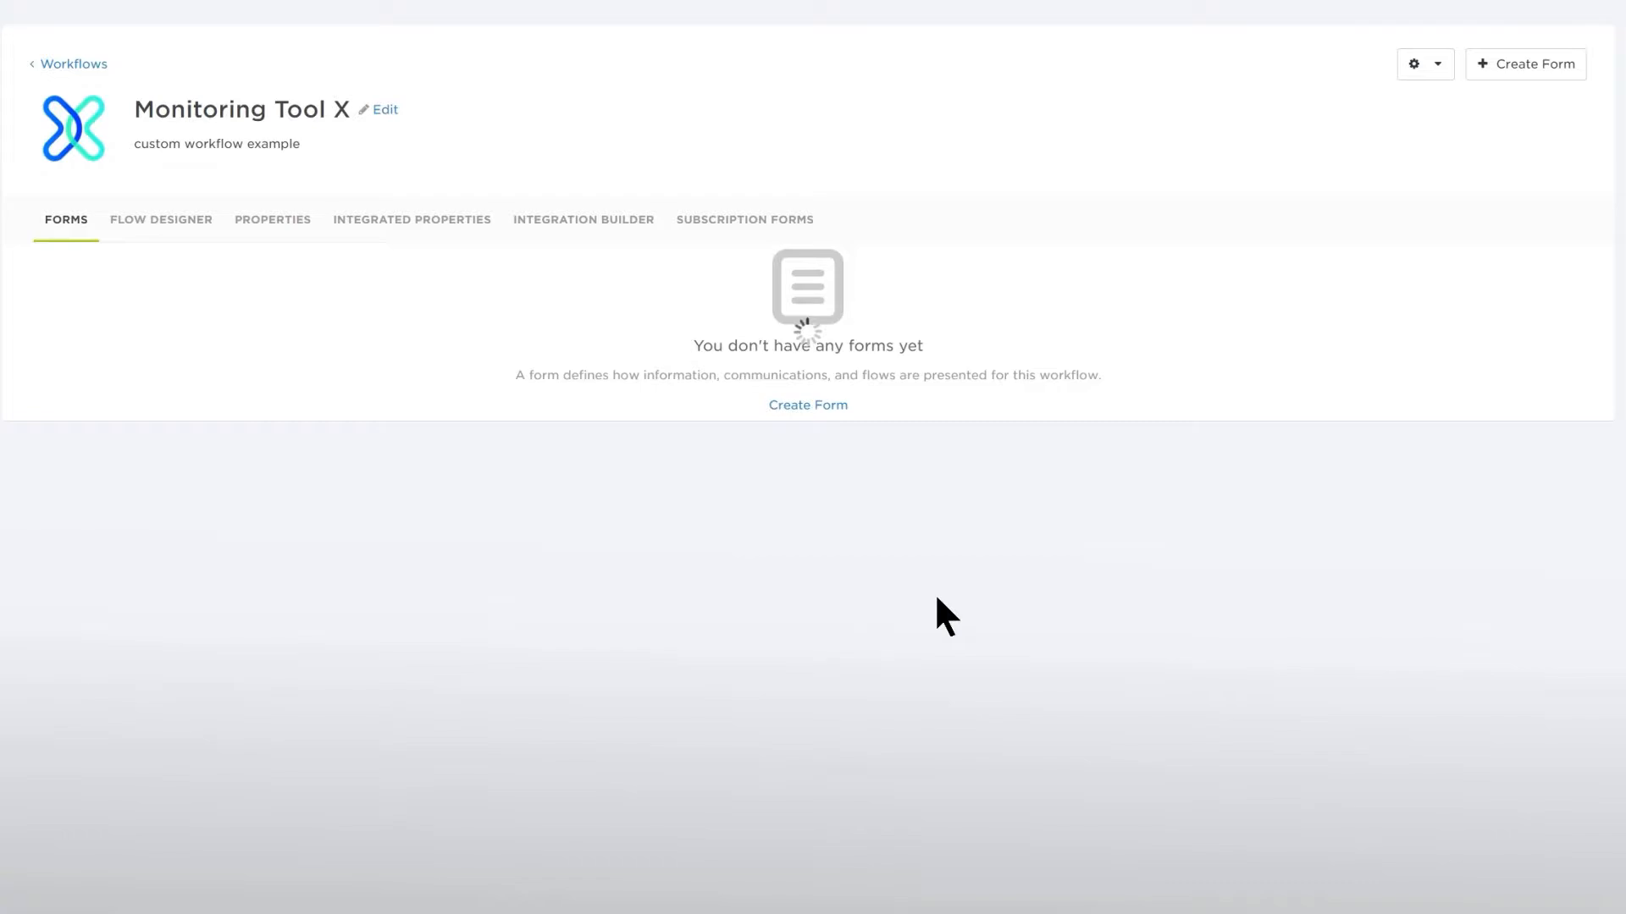
# Add the details and service properties to a custom section in the form's layout and save the layout
pyautogui.click(1549, 266)
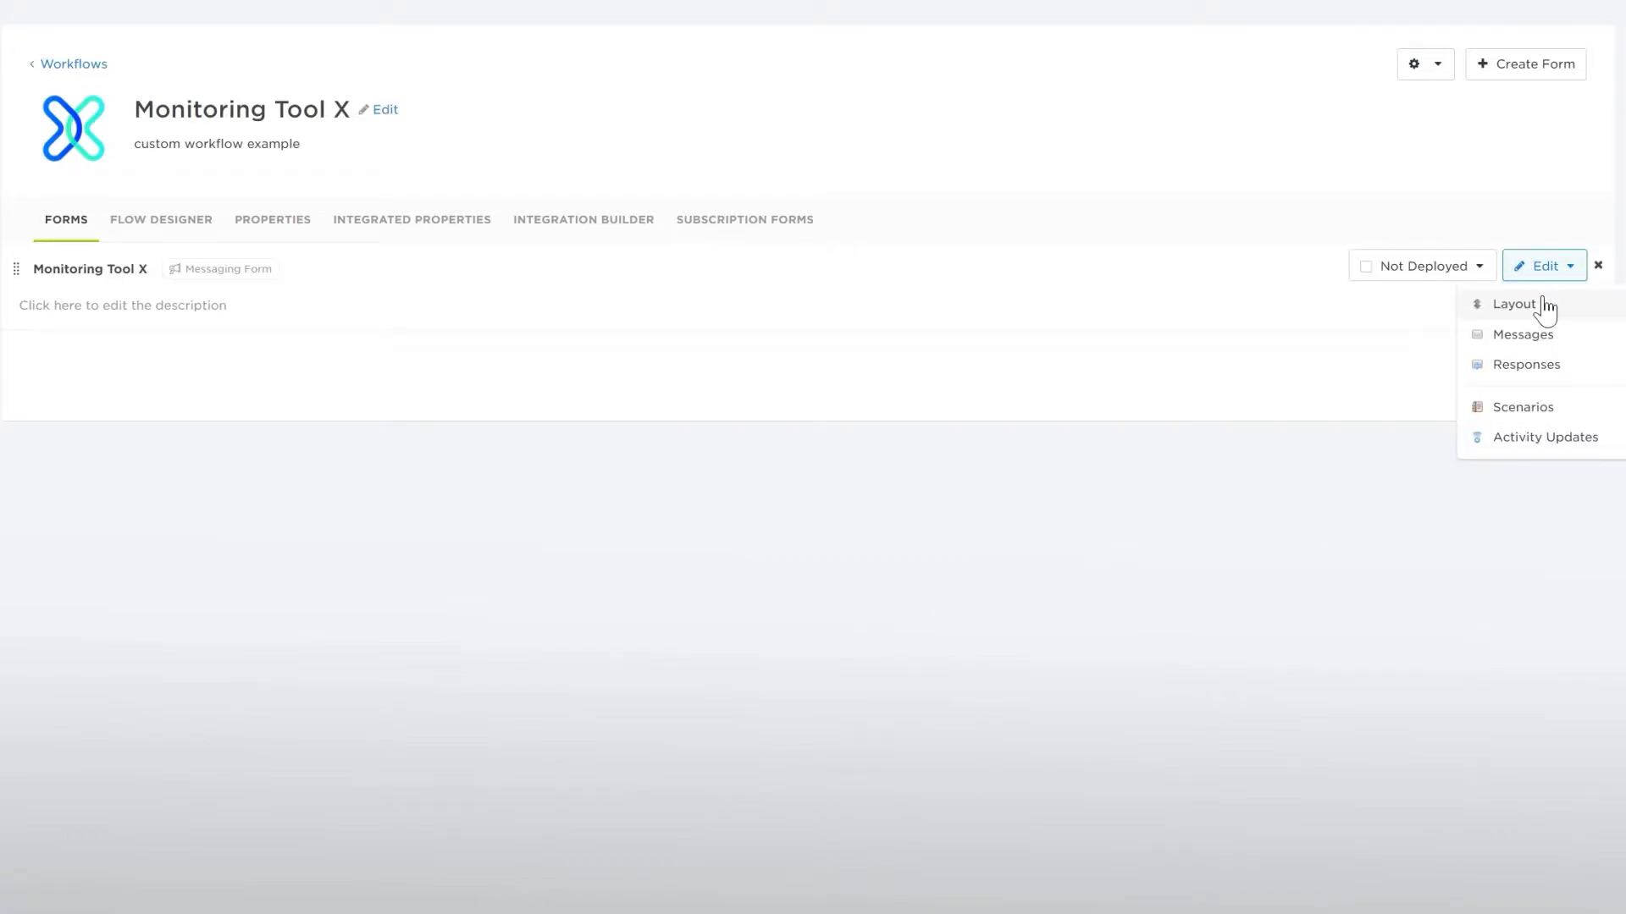
pyautogui.click(1541, 303)
pyautogui.moveTo(1541, 298); pyautogui.dragTo(1063, 614)
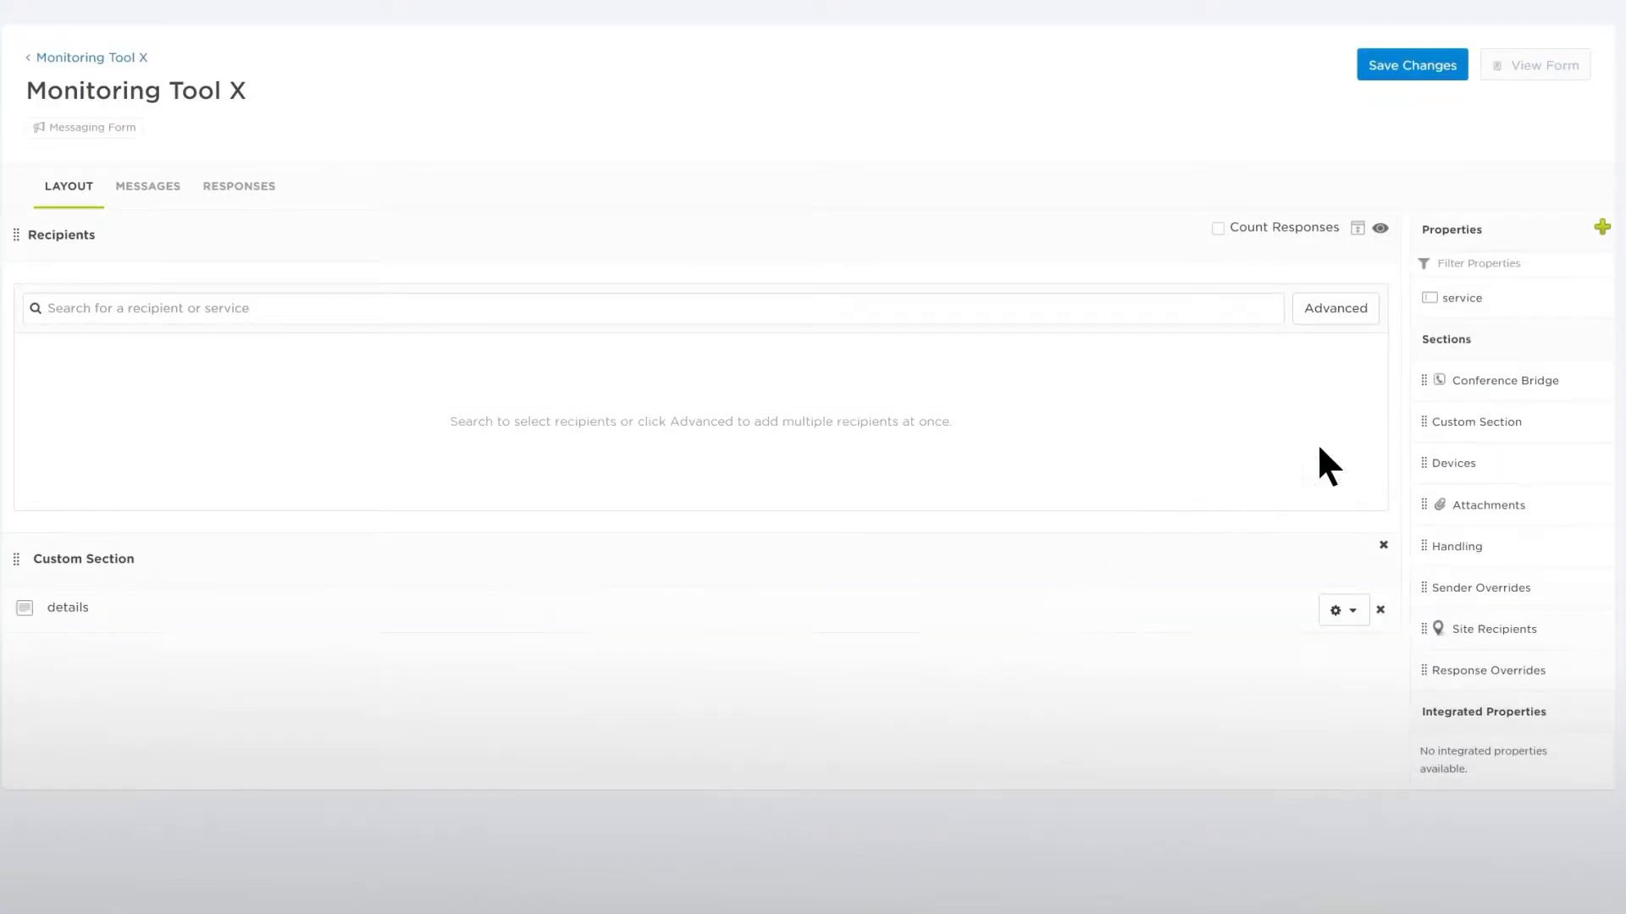
pyautogui.moveTo(1473, 298); pyautogui.dragTo(1135, 632)
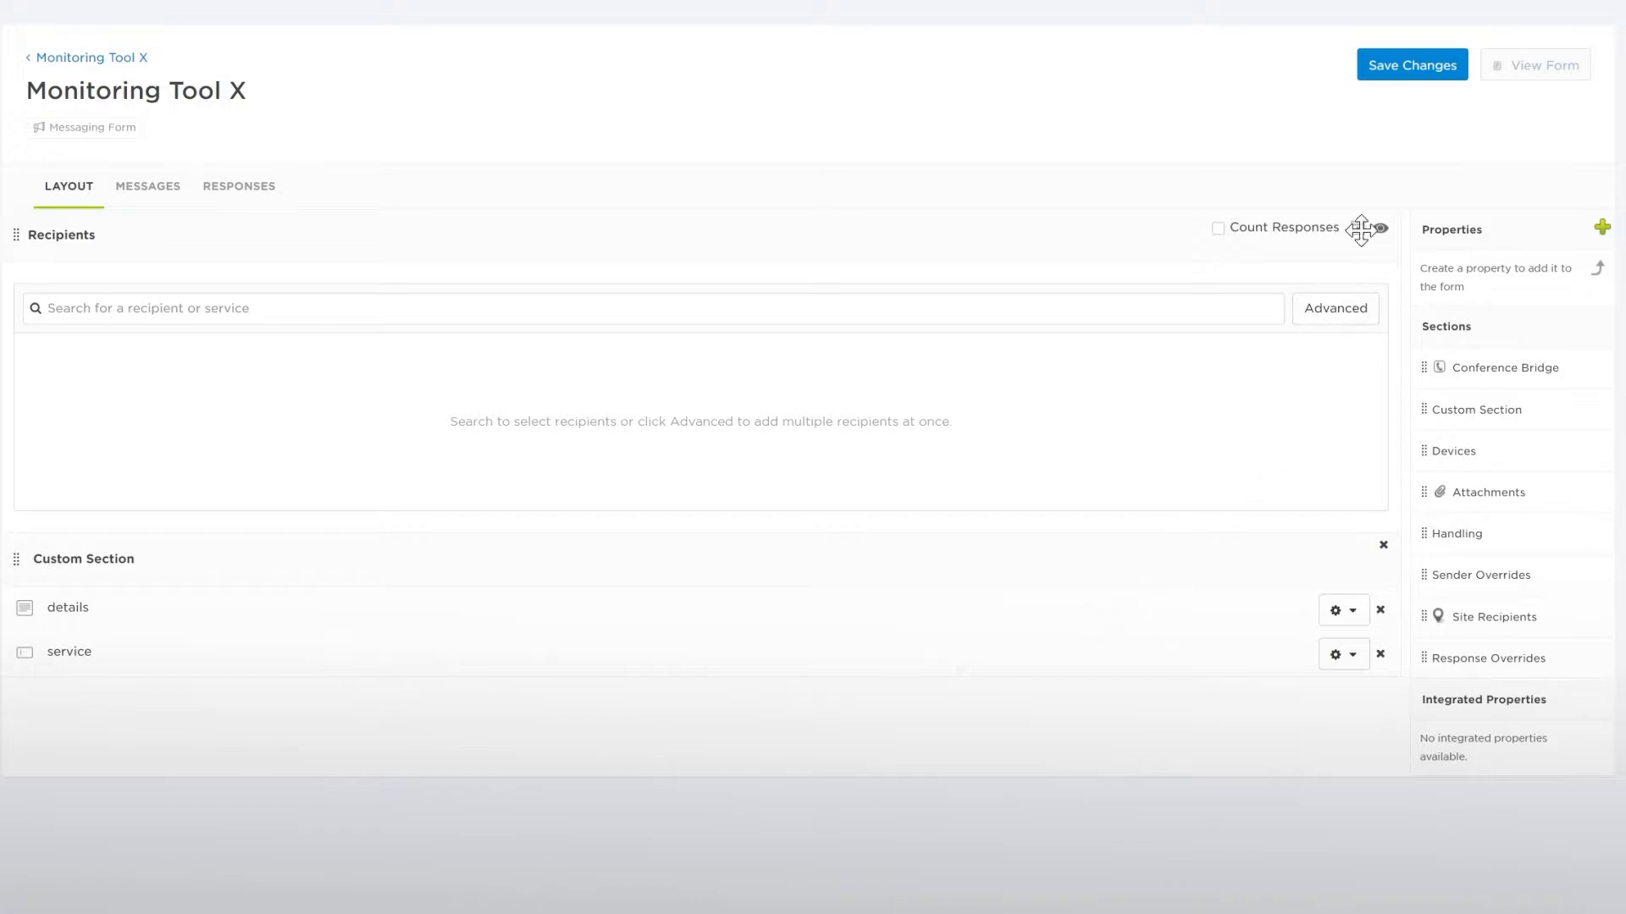
pyautogui.click(1408, 67)
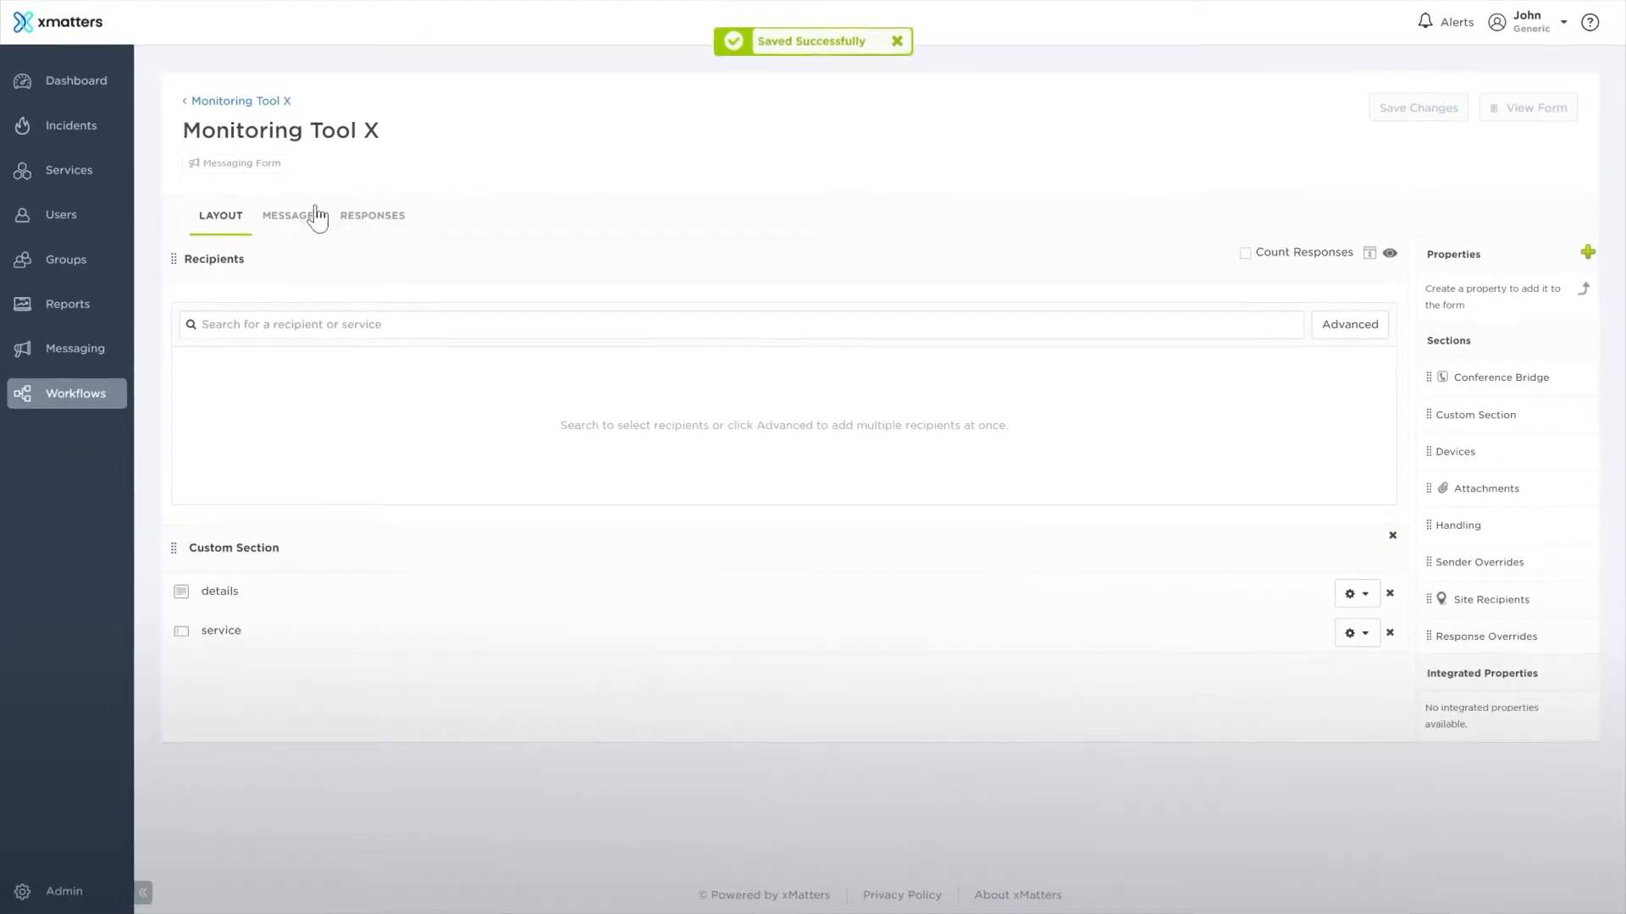
# Set the email message's subject to "There is a problem with" followed by the service property
pyautogui.click(313, 216)
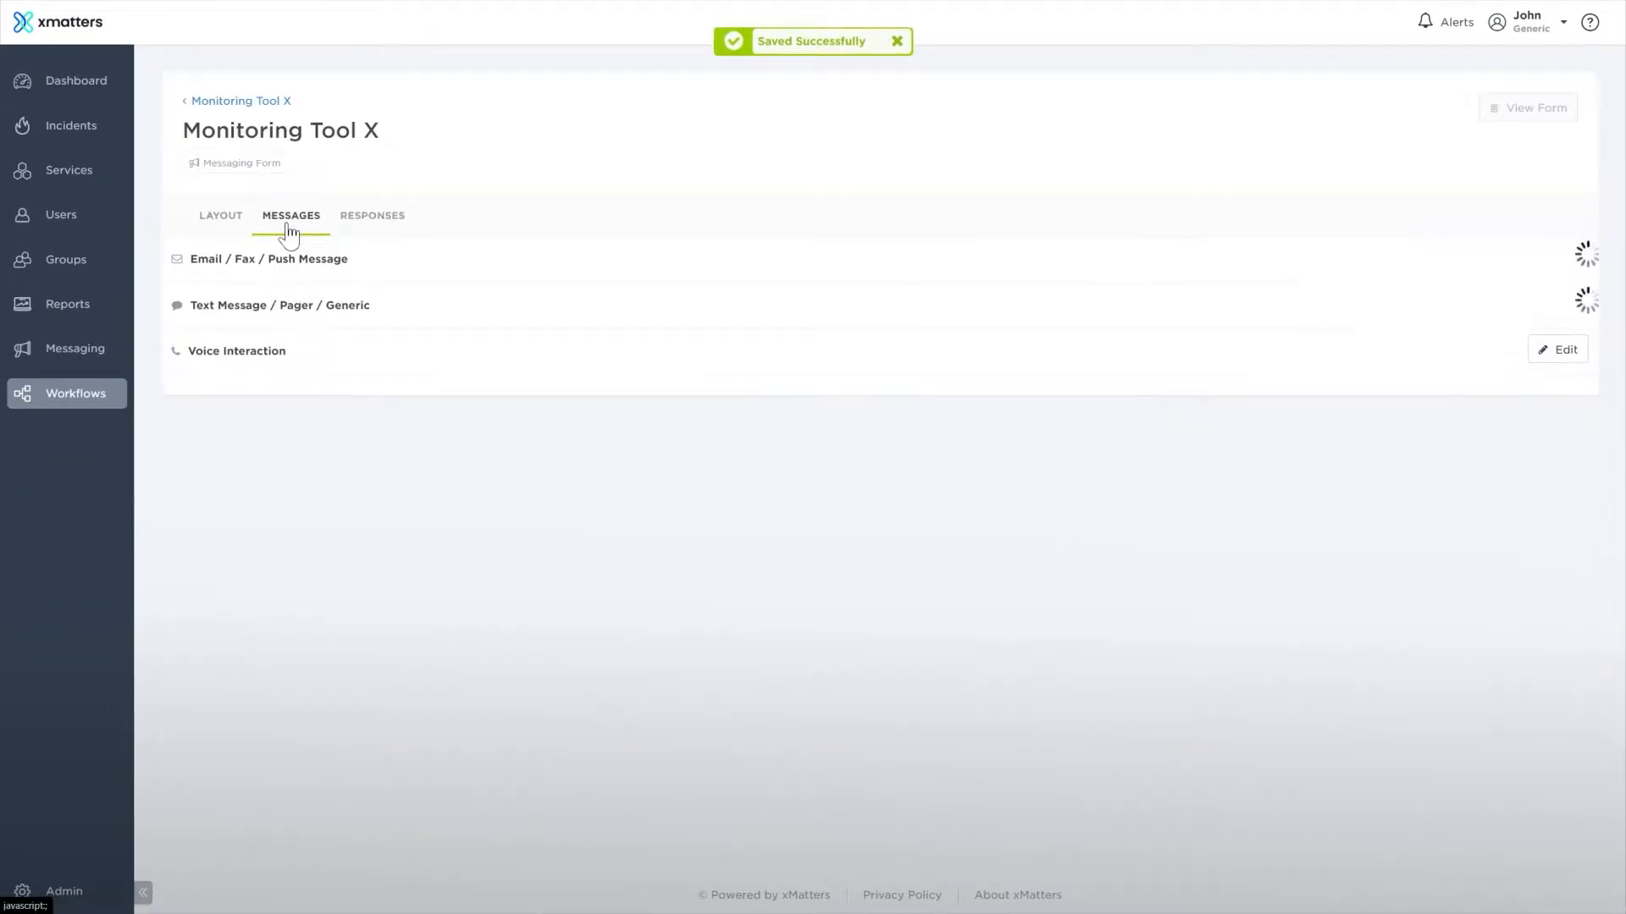
pyautogui.click(1556, 256)
pyautogui.click(883, 125)
pyautogui.write('There is a problem with')
pyautogui.moveTo(1186, 213); pyautogui.dragTo(745, 133)
# Write the email body as "The" service property "has an issue The details are:" with the details property on a new line, and save it
pyautogui.click(624, 244)
pyautogui.write('The')
pyautogui.moveTo(1204, 215); pyautogui.dragTo(940, 225)
pyautogui.write('has an issue  The details are:')
pyautogui.press('Return')
pyautogui.moveTo(1164, 181); pyautogui.dragTo(322, 297)
pyautogui.click(1216, 884)
# Write the text message as "The" service property "is having the issue" details property, and save it
pyautogui.click(1562, 302)
pyautogui.click(1075, 389)
pyautogui.write('The')
pyautogui.moveTo(1175, 390); pyautogui.dragTo(987, 384)
pyautogui.write('is having the issue')
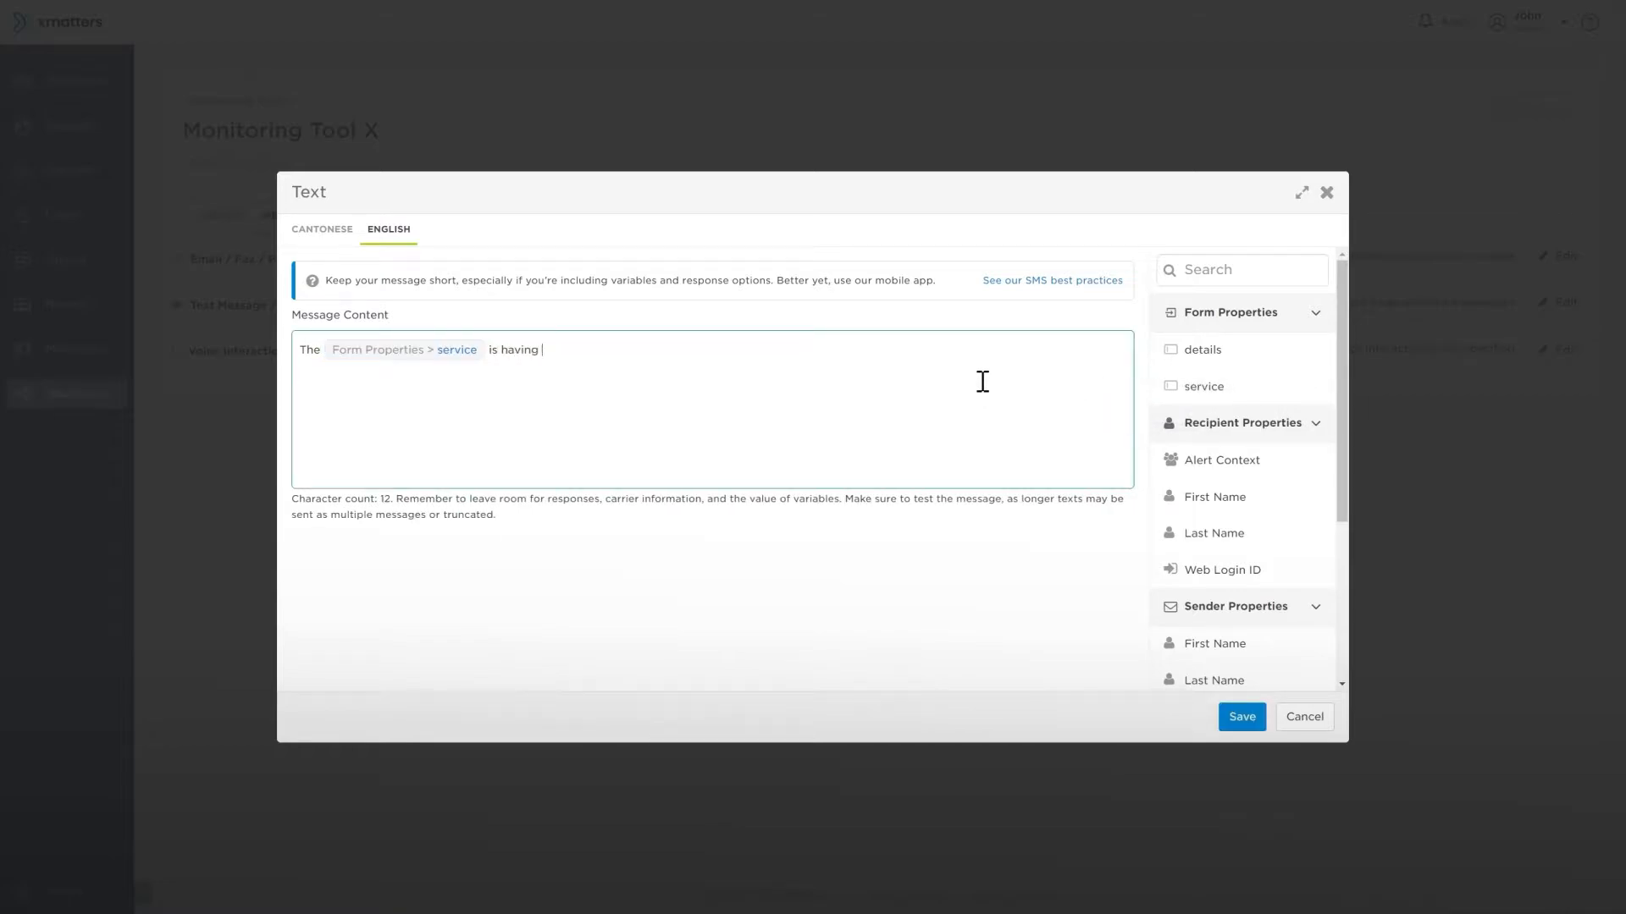
pyautogui.moveTo(1202, 349); pyautogui.dragTo(1018, 352)
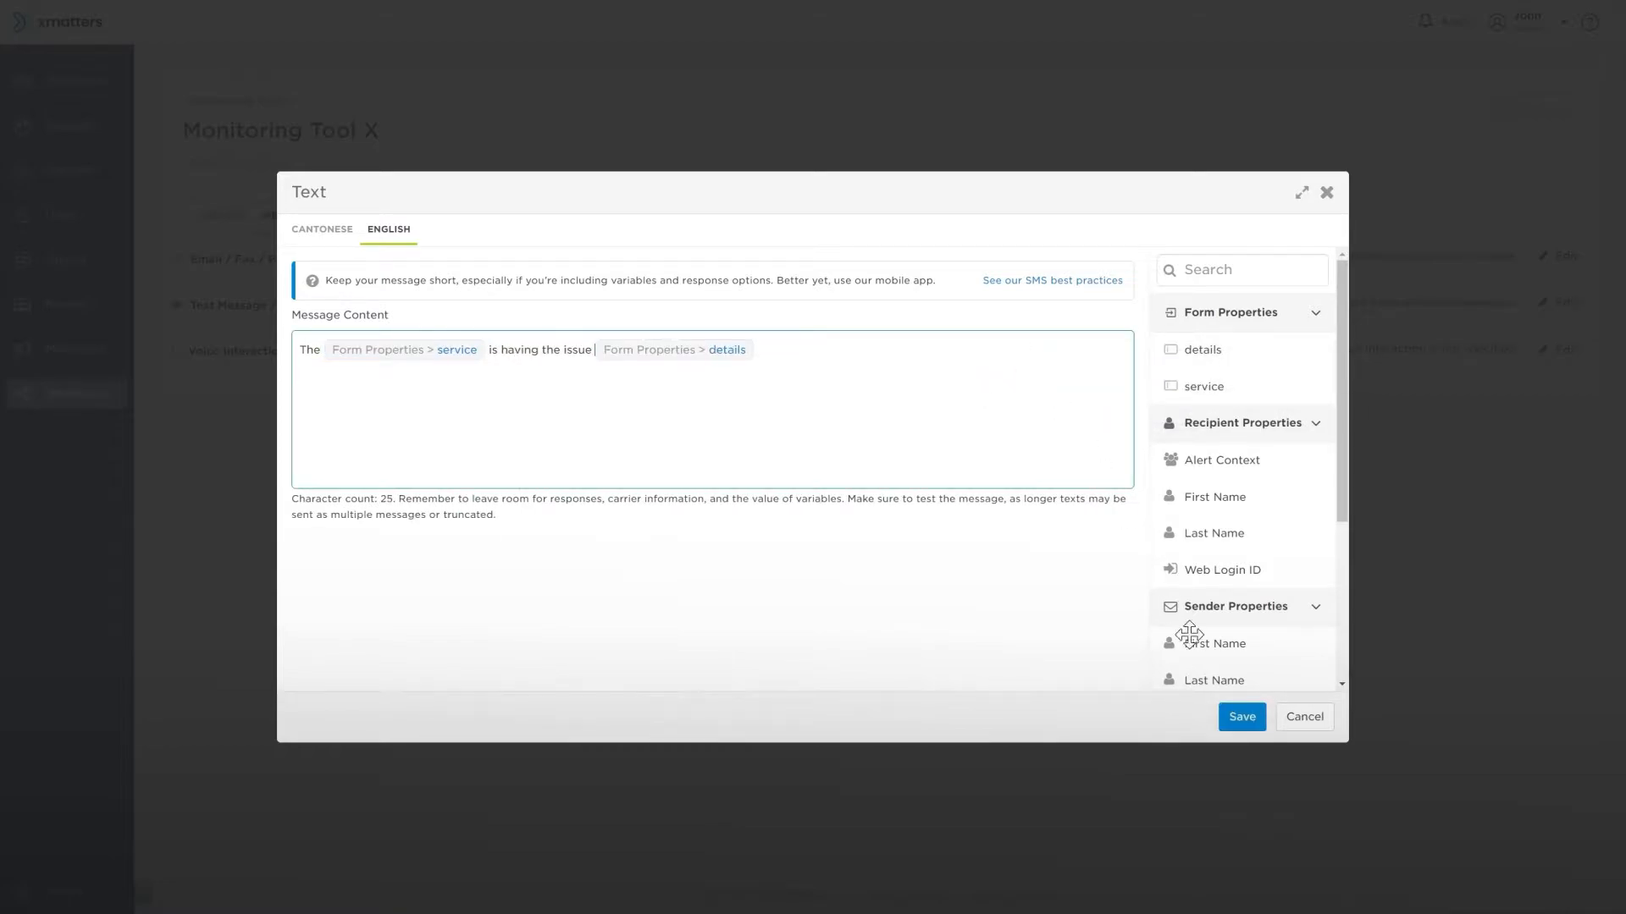
pyautogui.click(1241, 717)
# Build the English voice interaction from the phrase "The service", the service property, the phrase "is having the issue" and the details property, and save it
pyautogui.click(1558, 349)
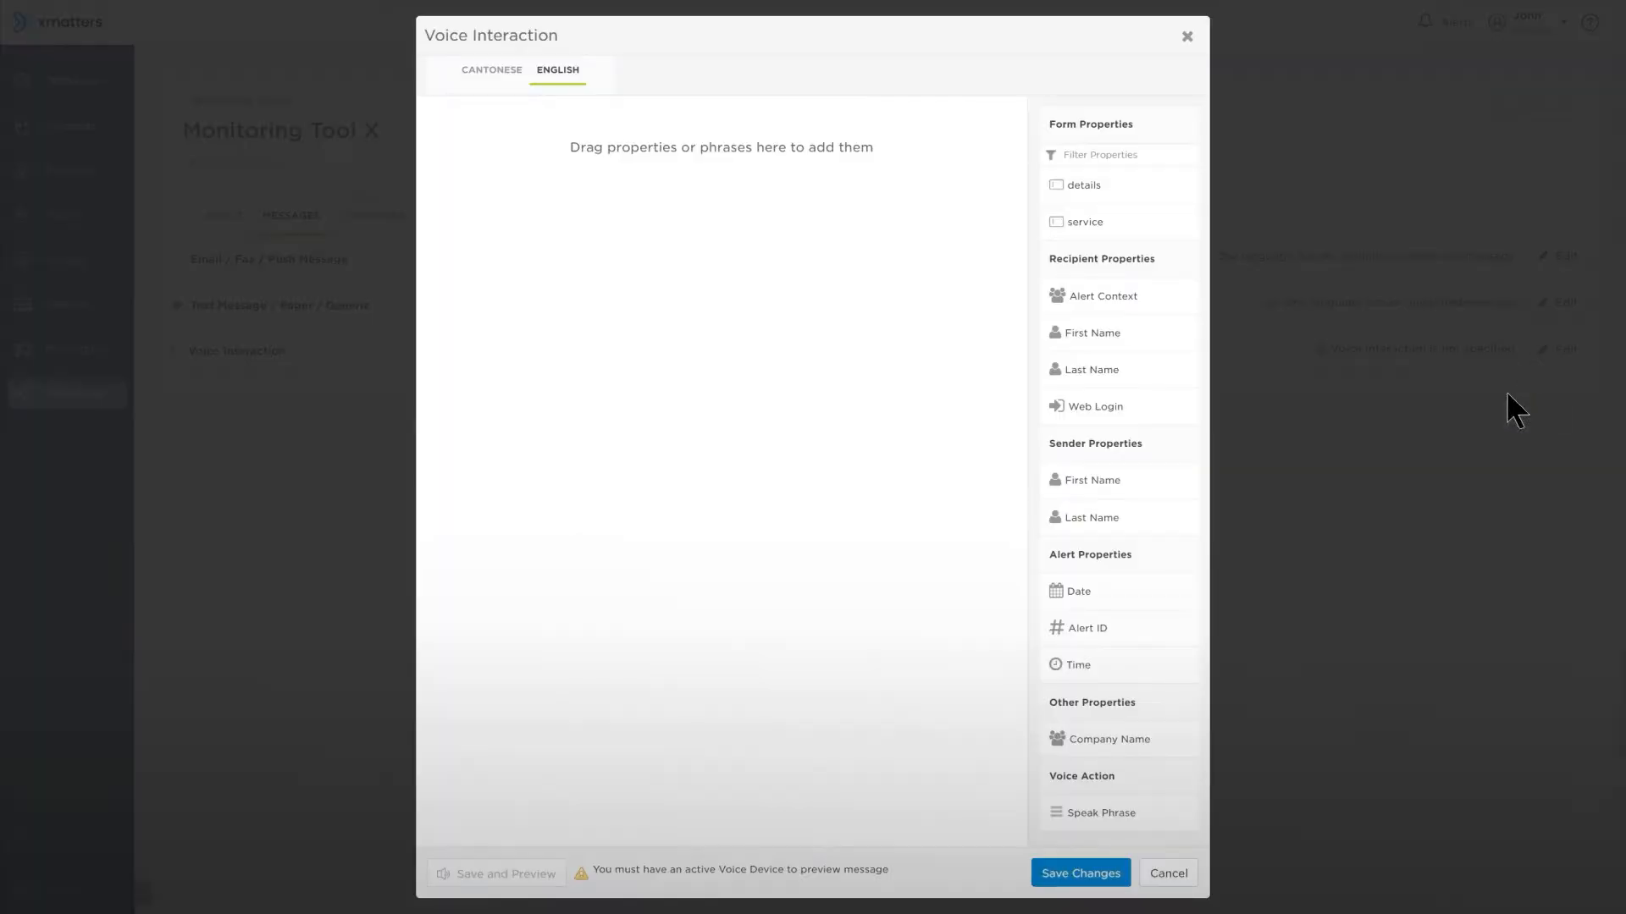
pyautogui.moveTo(1140, 809); pyautogui.dragTo(805, 388)
pyautogui.click(702, 127)
pyautogui.write('The service')
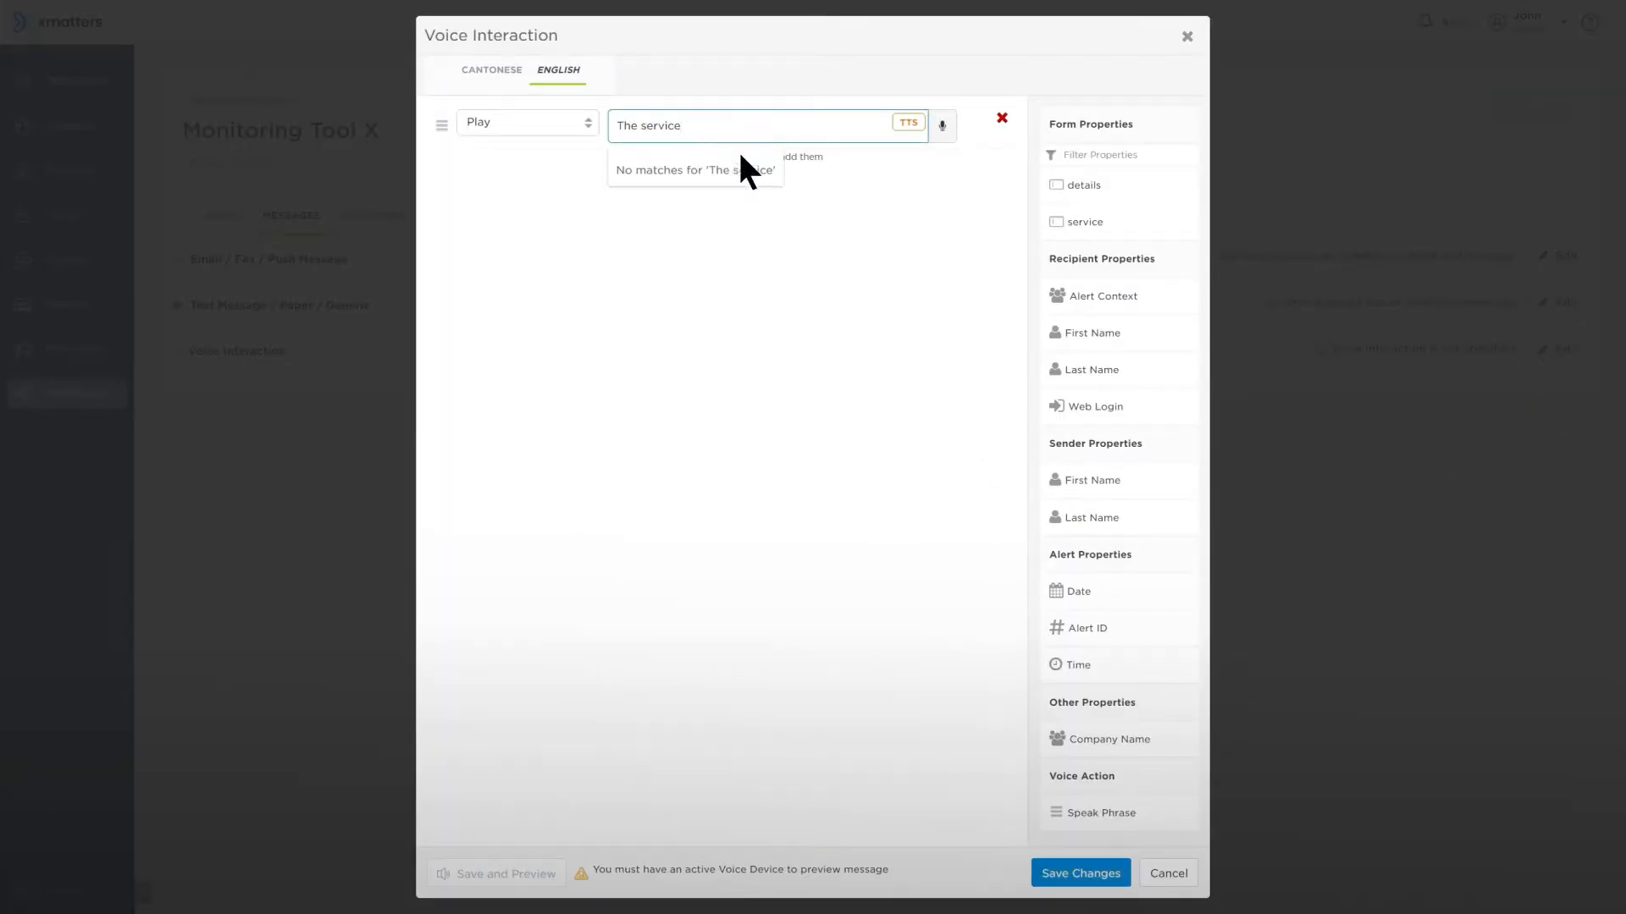
pyautogui.moveTo(1059, 222); pyautogui.dragTo(971, 442)
pyautogui.moveTo(1063, 807); pyautogui.dragTo(802, 440)
pyautogui.click(720, 212)
pyautogui.write('is having the issue')
pyautogui.moveTo(1074, 188); pyautogui.dragTo(926, 241)
pyautogui.click(1068, 873)
# Create a response option for the form with the response, email description and voice prompt all set to Acknowledge
pyautogui.click(372, 216)
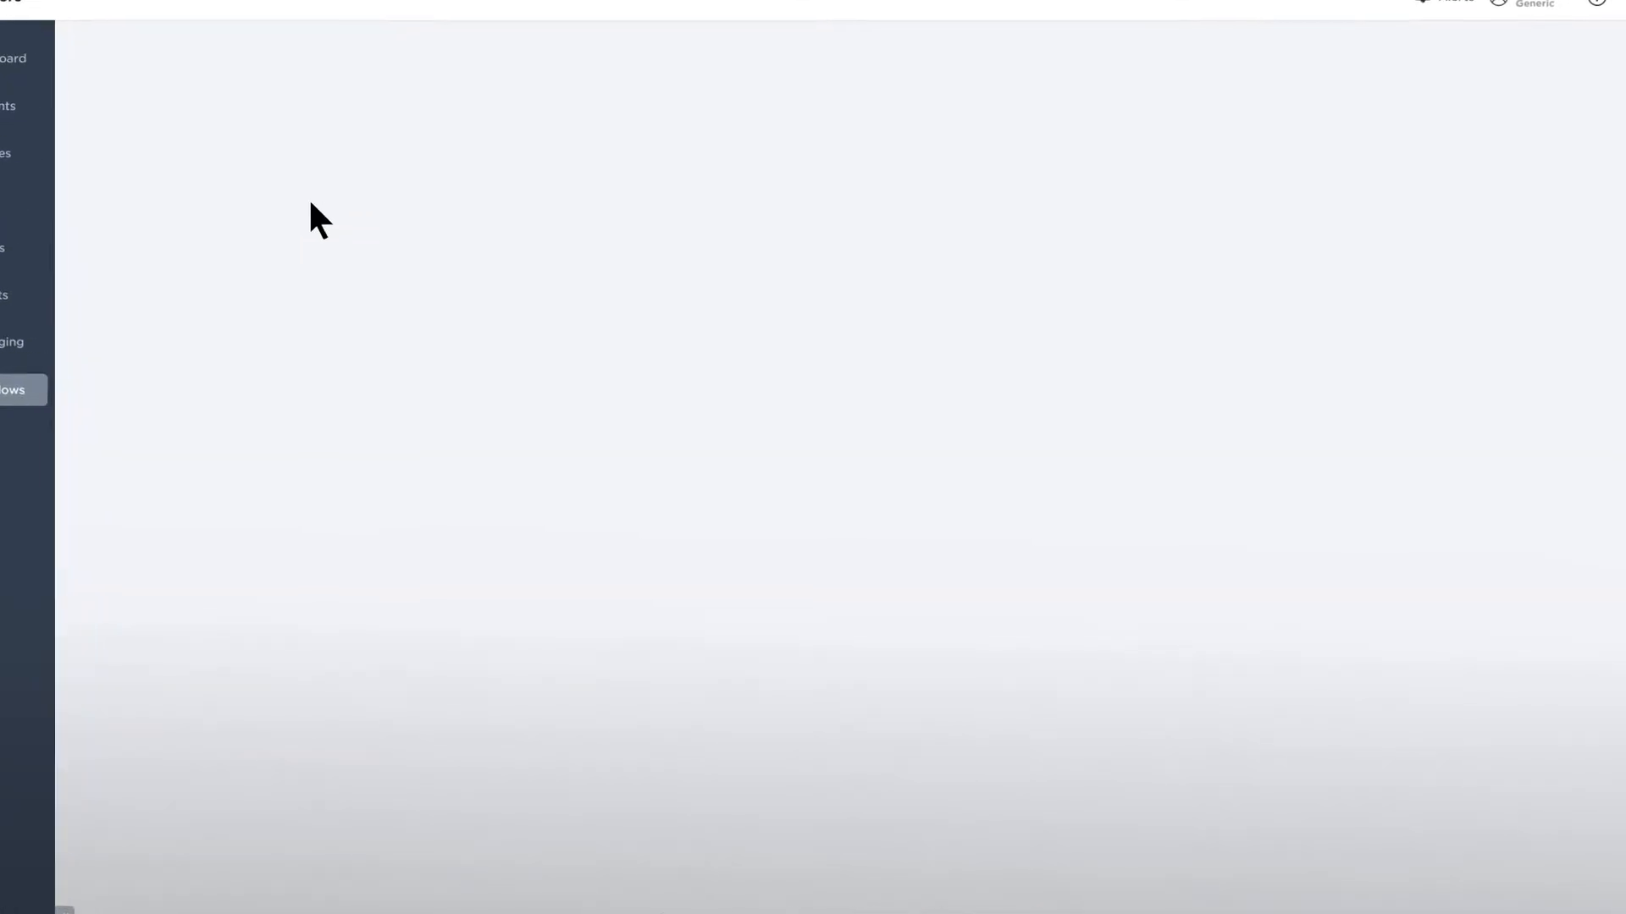
pyautogui.click(1465, 505)
pyautogui.click(371, 299)
pyautogui.write('Acknowledge')
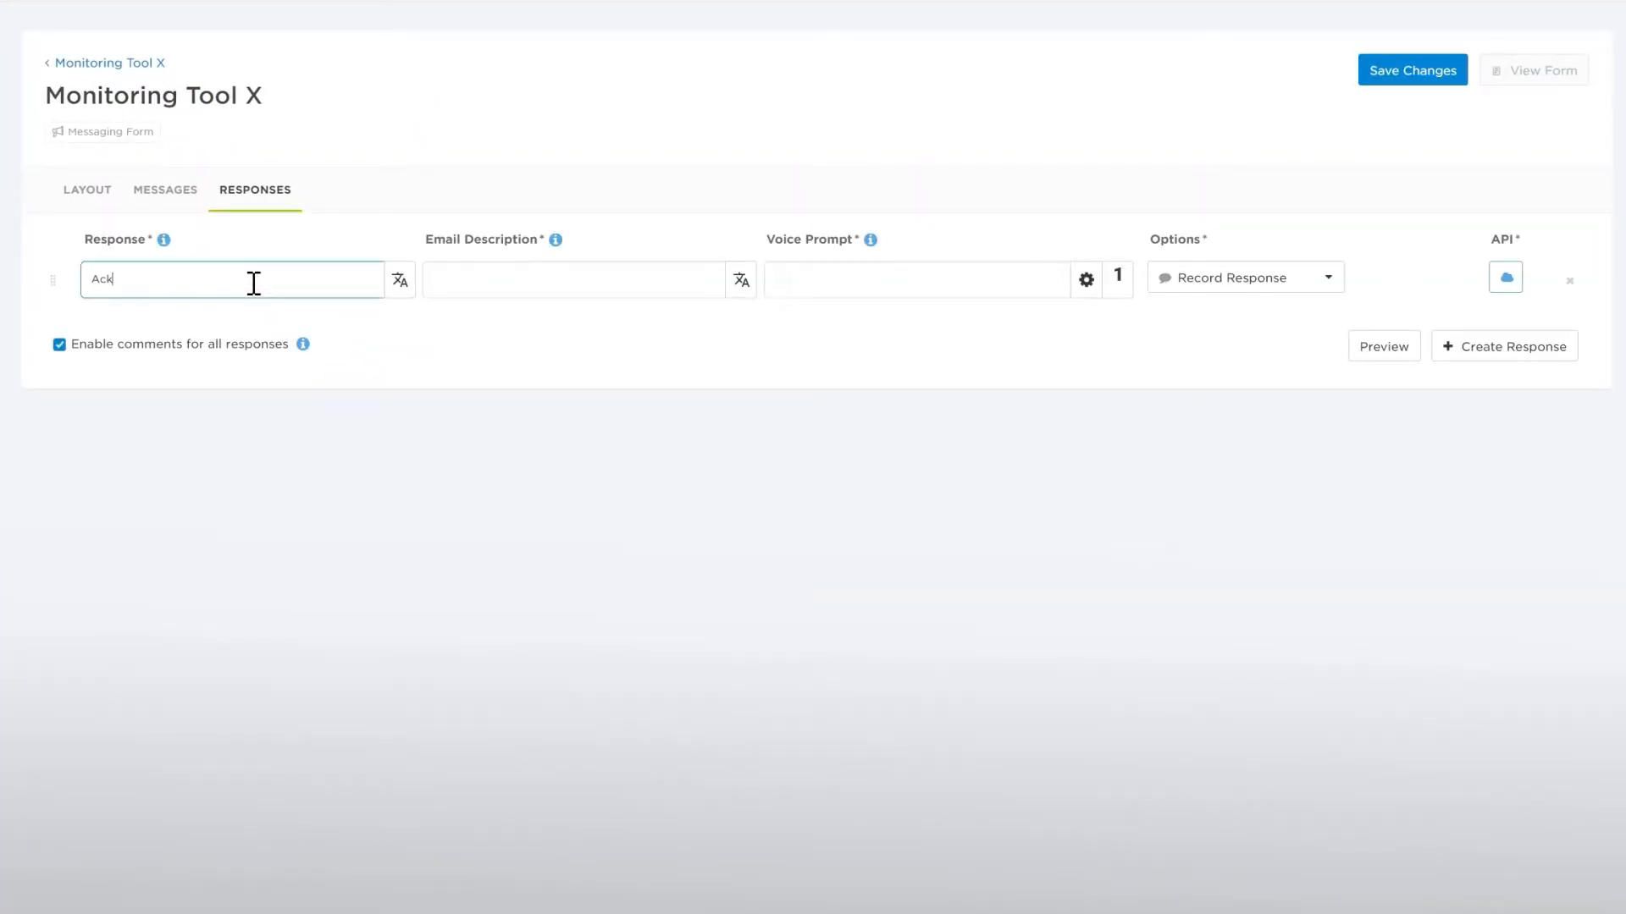
pyautogui.press('Tab')
pyautogui.write('Acknowledge')
pyautogui.press('Tab')
pyautogui.write('Acknowledge')
# Create a second response option with the response, email description and voice prompt all set to Escalate
pyautogui.click(1505, 346)
pyautogui.click(308, 325)
pyautogui.write('Escalate')
pyautogui.press('Tab')
pyautogui.write('Escalate')
pyautogui.press('Tab')
pyautogui.write('Escalate')
# Set the Acknowledge response's action to End and its contribution to Positive
pyautogui.click(1232, 279)
pyautogui.click(1236, 340)
pyautogui.click(1206, 526)
pyautogui.click(1262, 423)
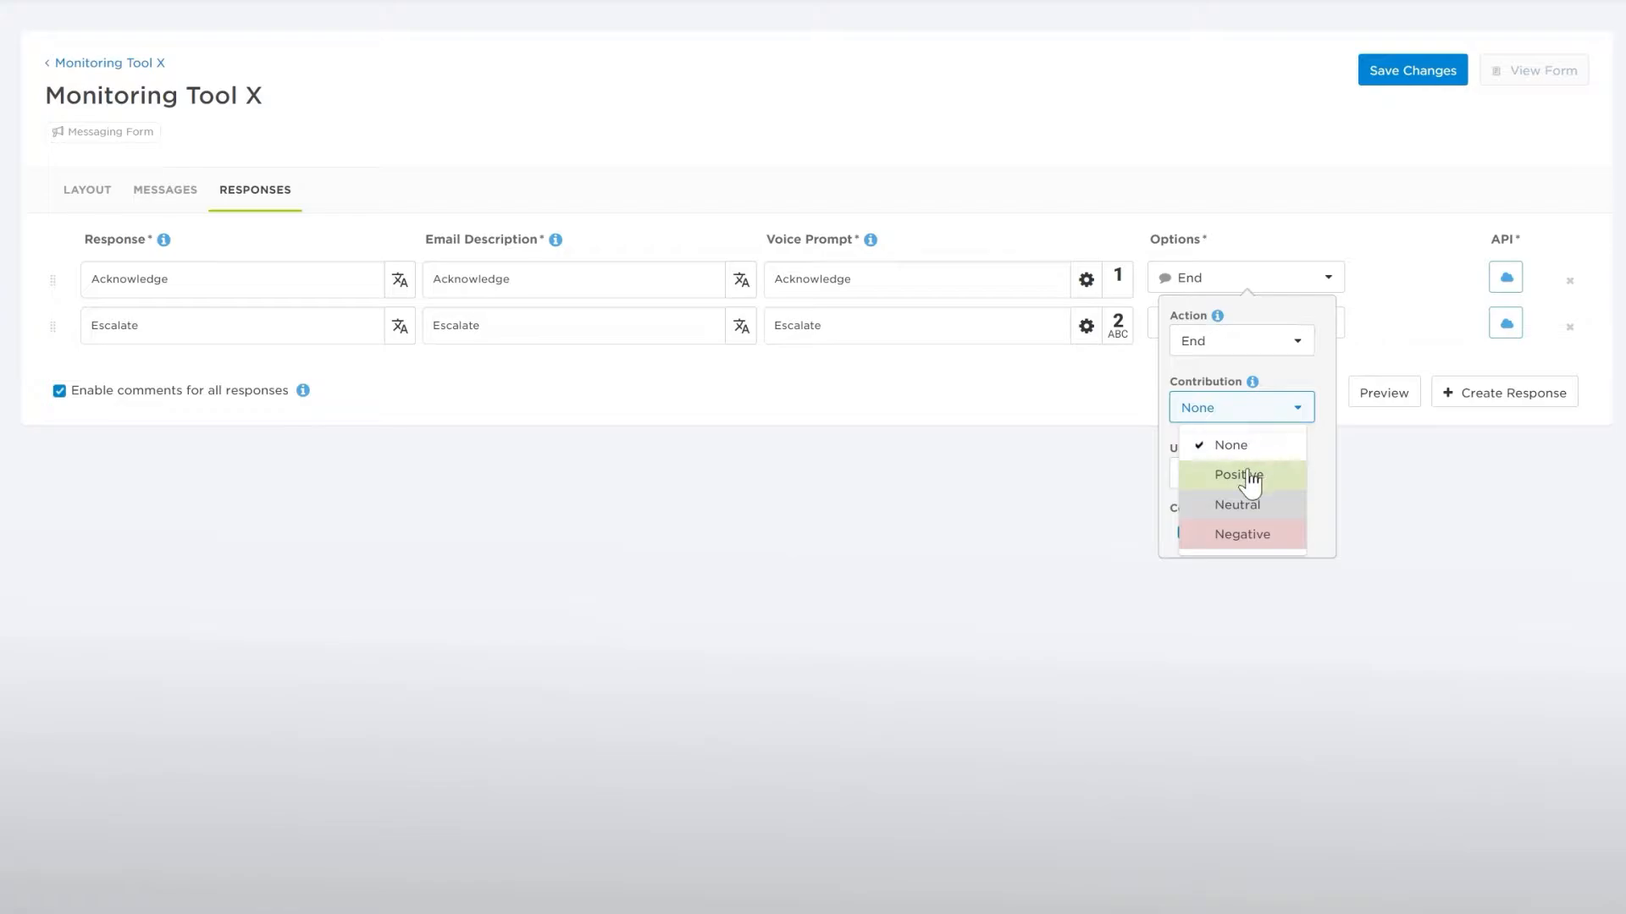
pyautogui.click(1248, 475)
pyautogui.click(1419, 508)
# Set the Escalate response's action to Escalate and its contribution to Negative, and save the responses
pyautogui.click(1270, 325)
pyautogui.click(1268, 389)
pyautogui.click(1227, 515)
pyautogui.click(1241, 453)
pyautogui.click(1242, 577)
pyautogui.click(1457, 230)
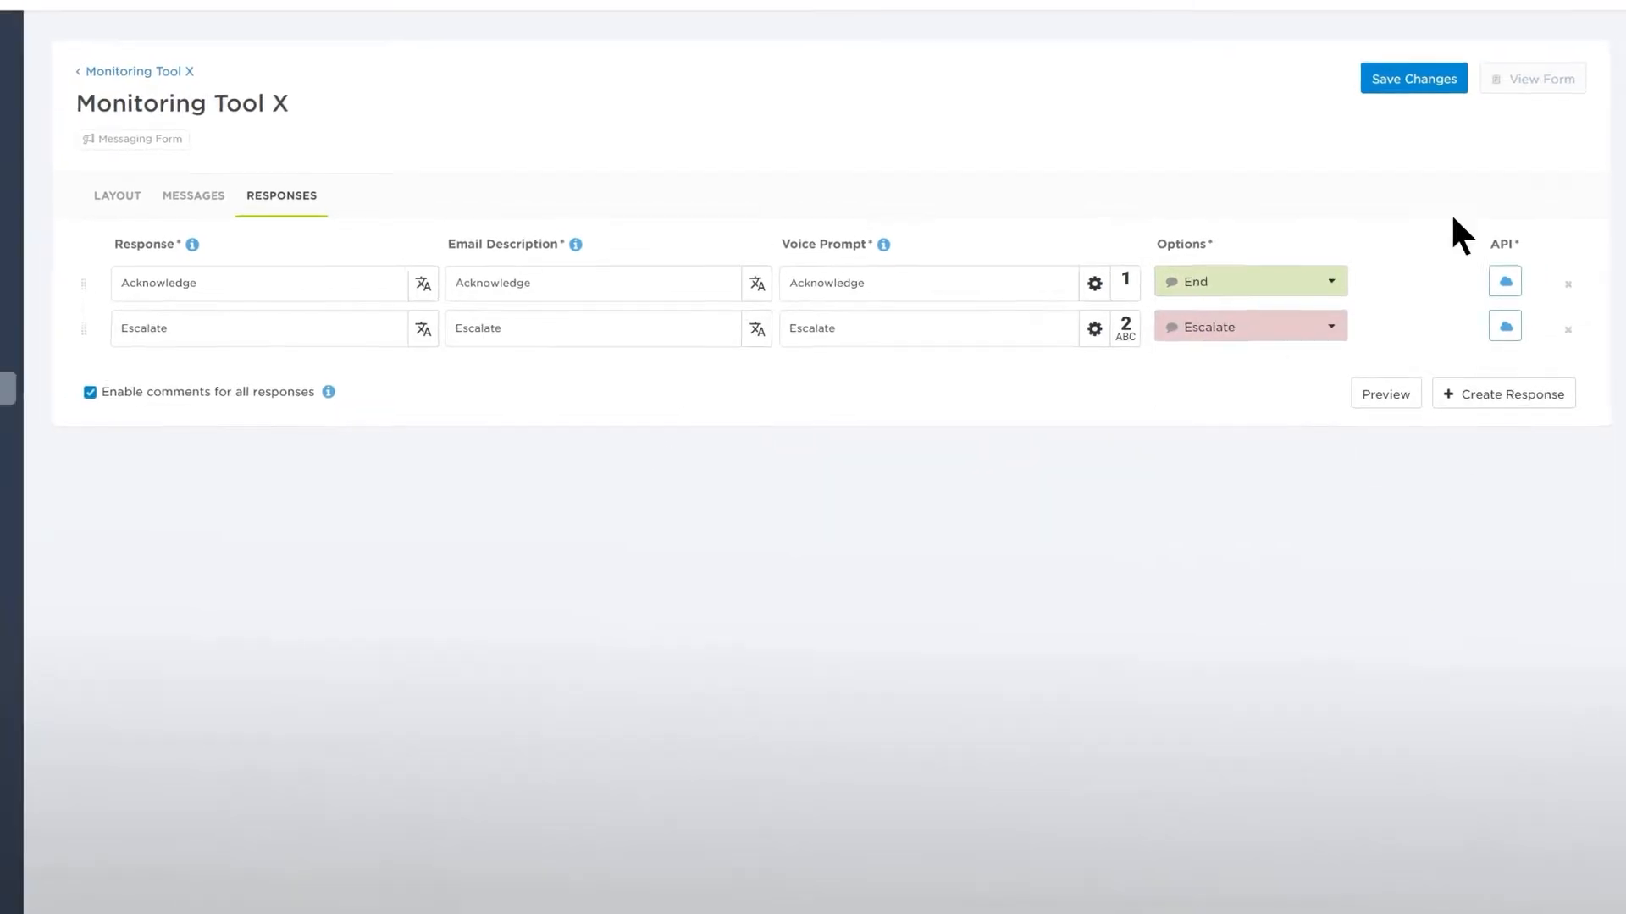
pyautogui.click(1412, 70)
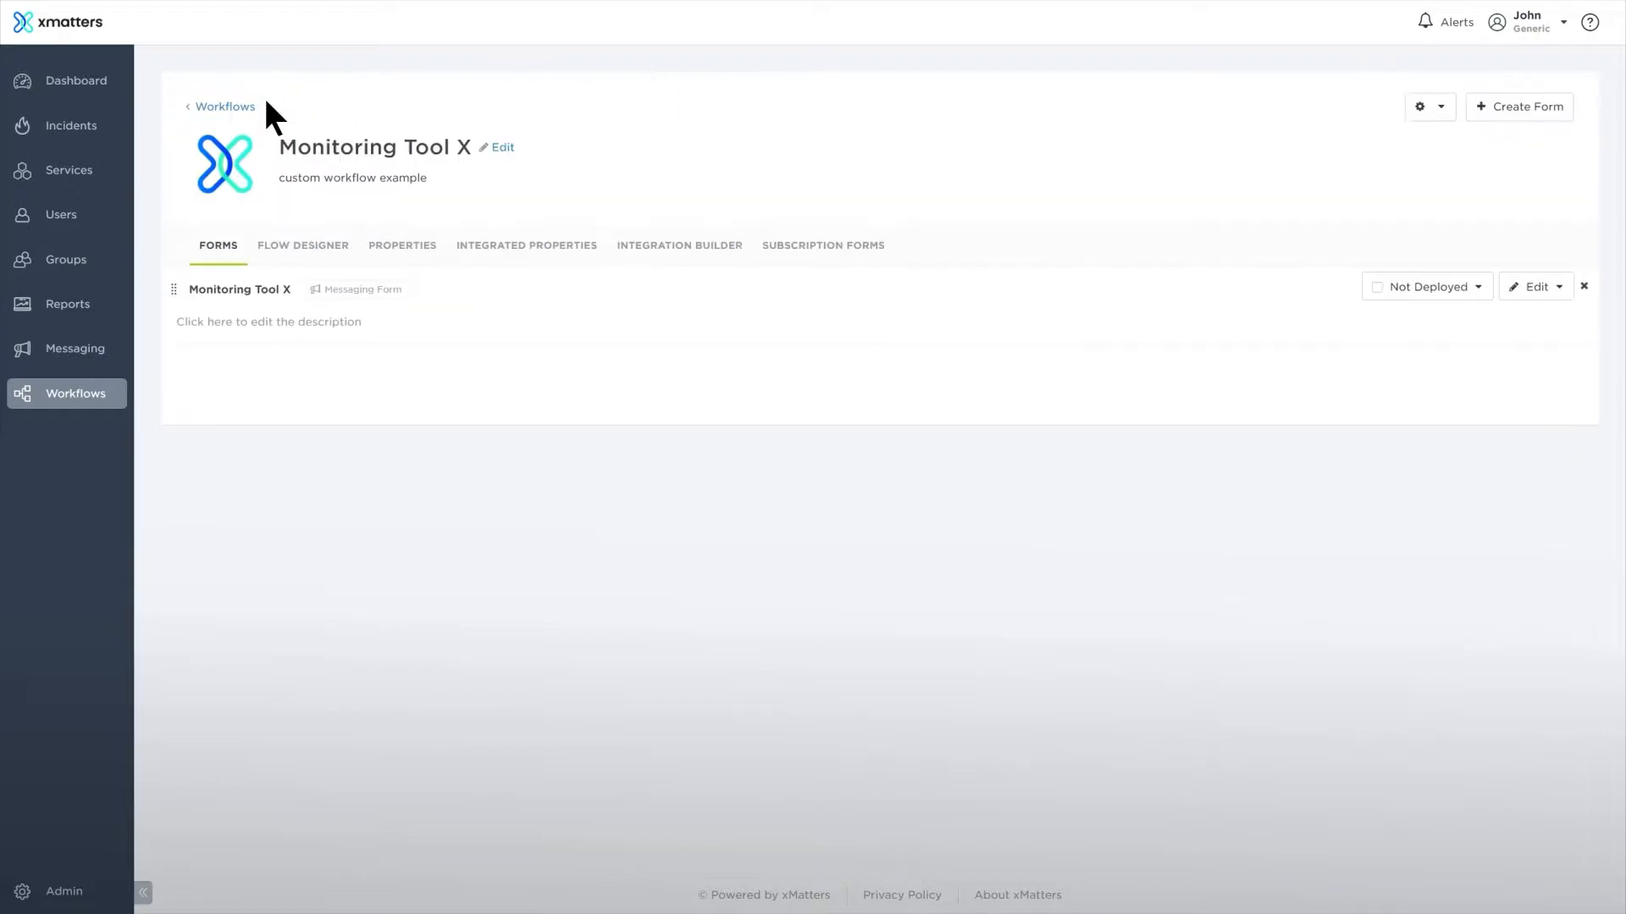
# Deploy the Monitoring Tool X form for Web UI, Mobile and Web Service
pyautogui.click(1408, 288)
pyautogui.click(1394, 320)
pyautogui.click(1394, 348)
pyautogui.click(1409, 391)
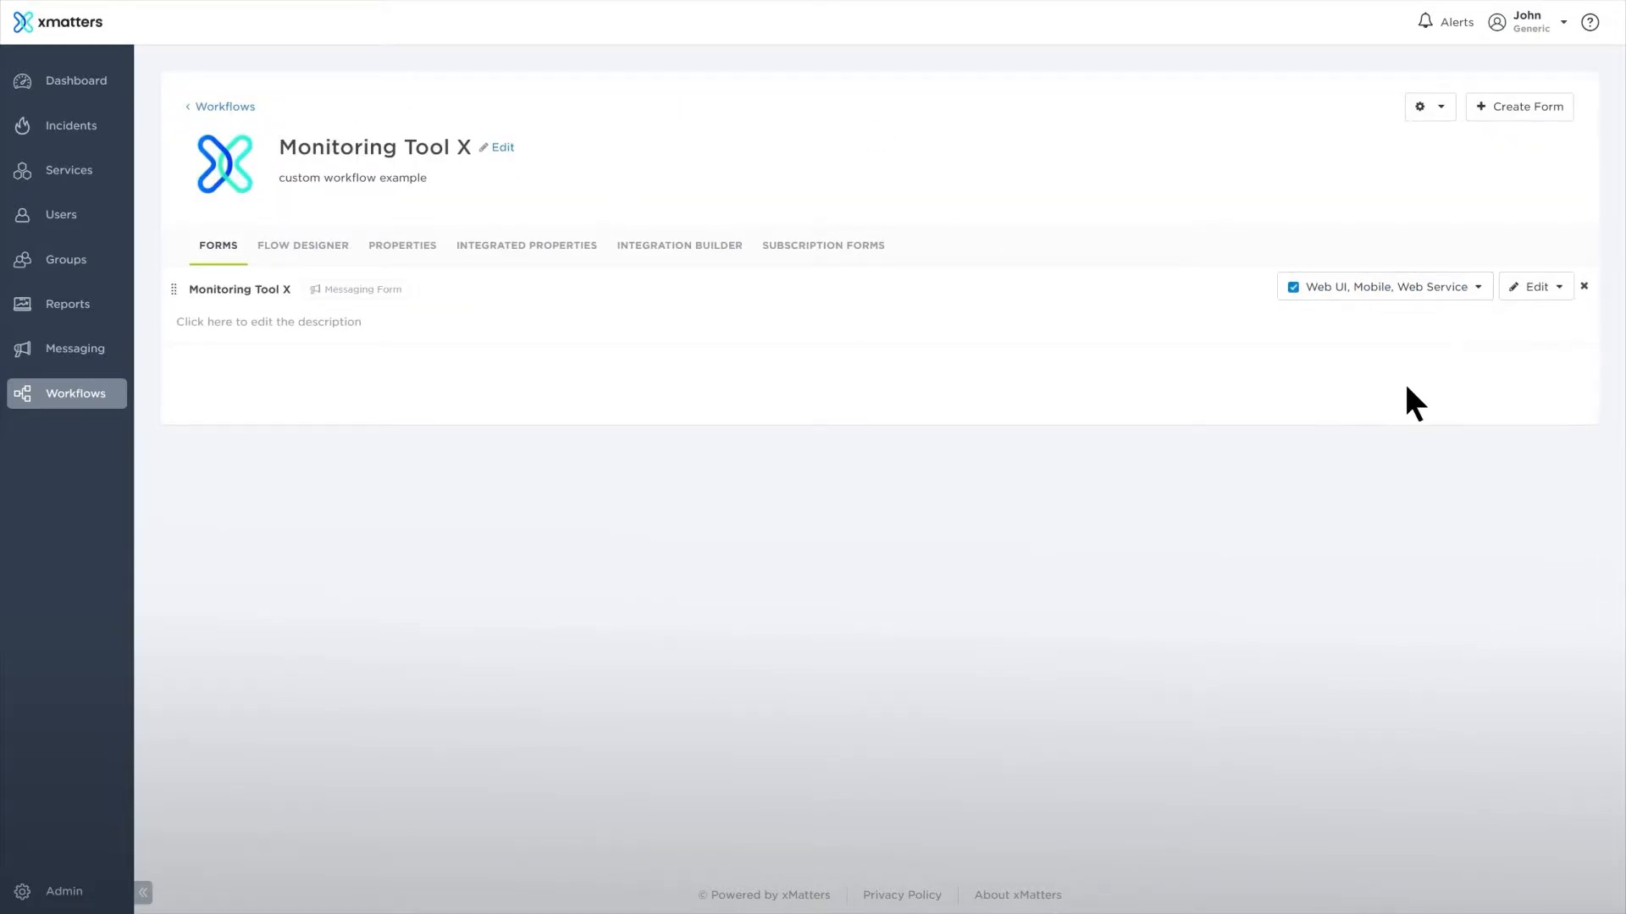
# Create a flow for the Monitoring Tool X form and start a new HTTP trigger named Monitoring Tool X
pyautogui.click(302, 258)
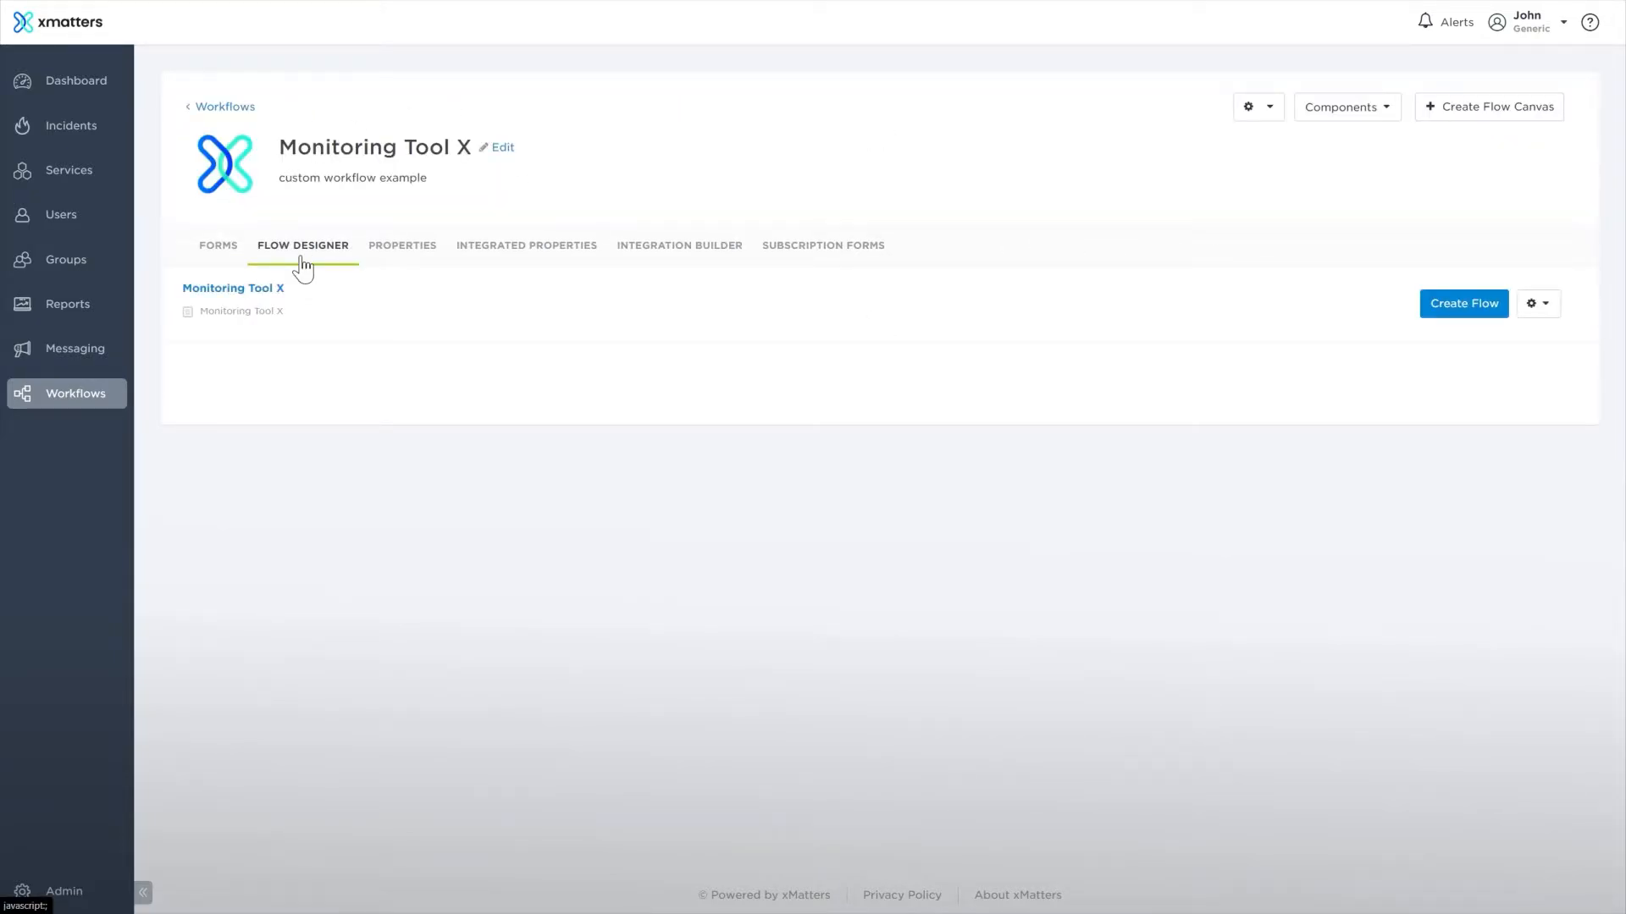
pyautogui.click(1426, 307)
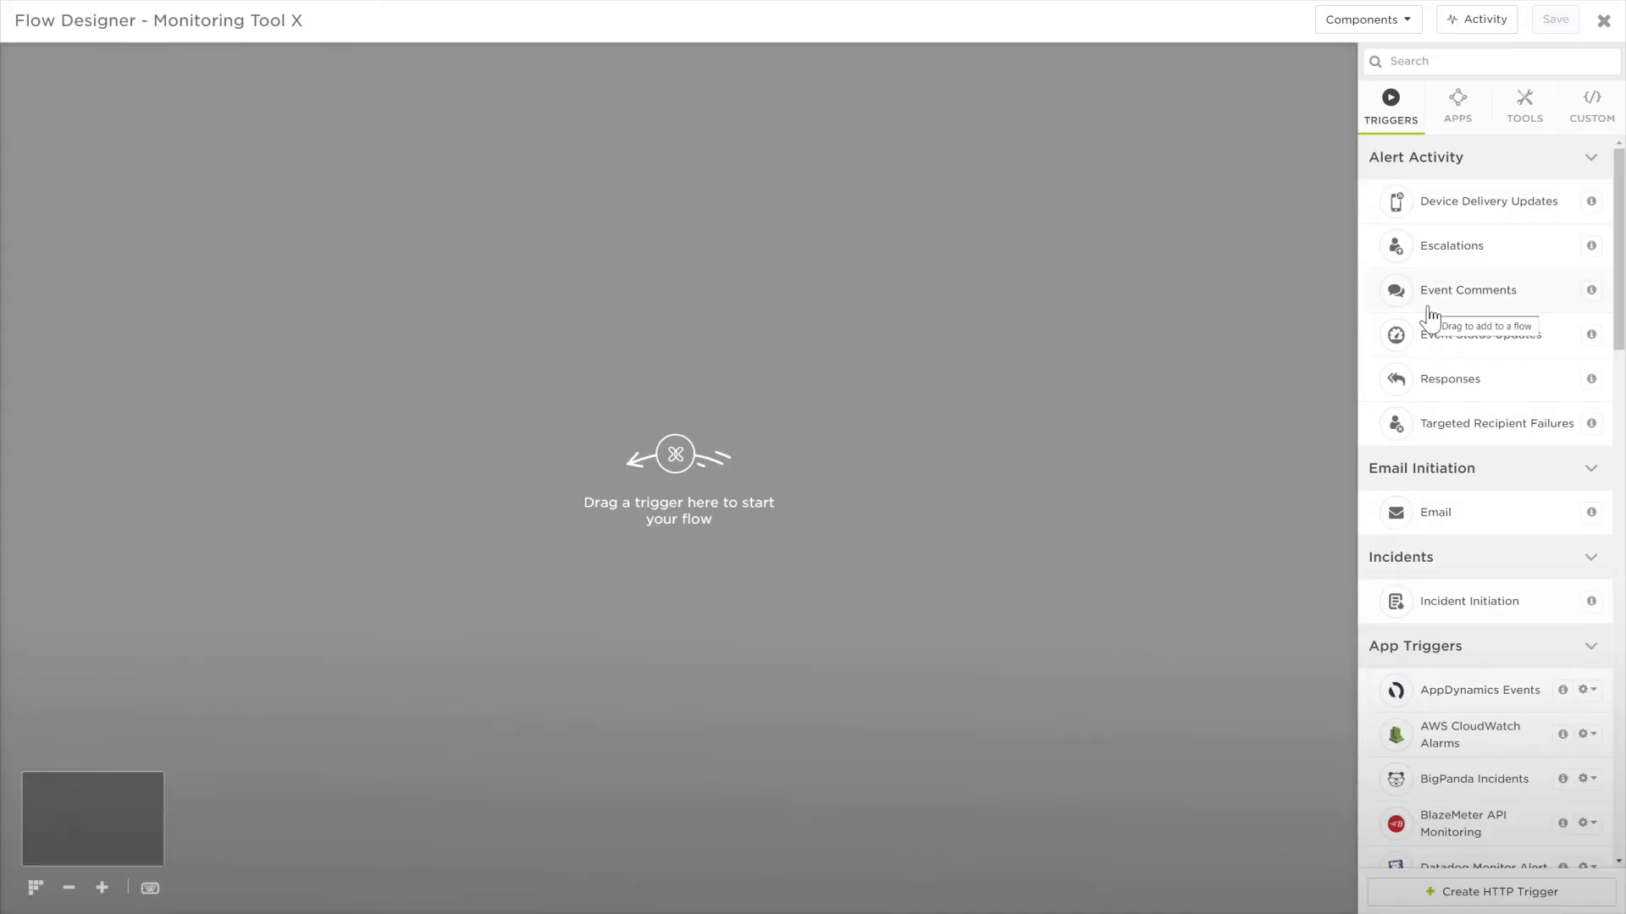
pyautogui.click(1492, 890)
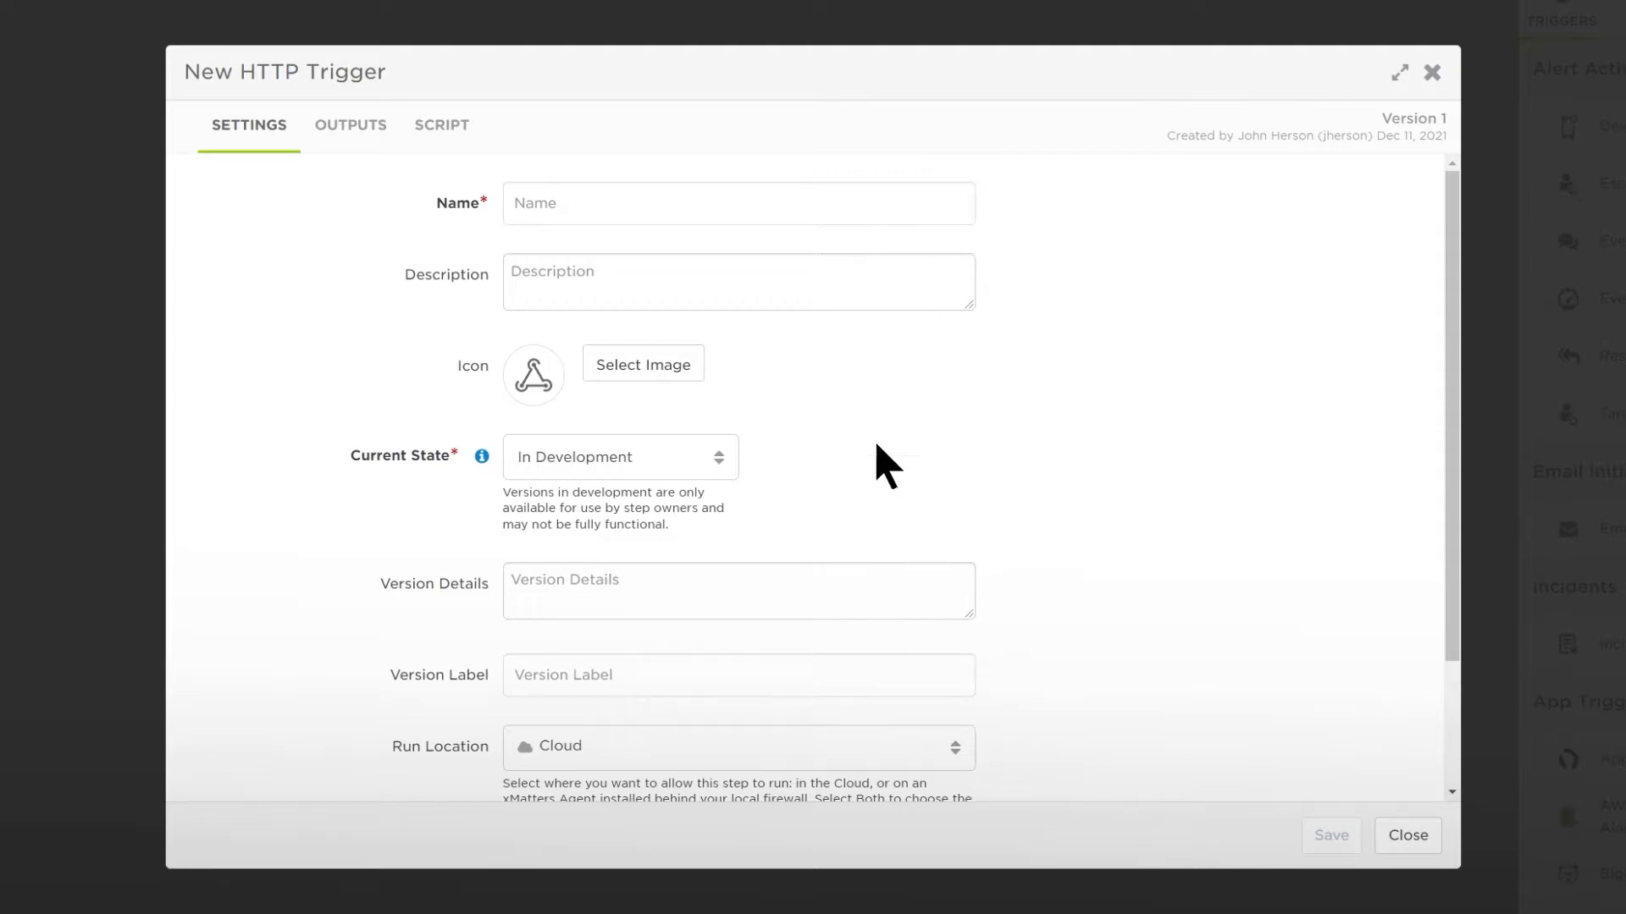
pyautogui.click(790, 195)
pyautogui.write('Monitoring Tool X')
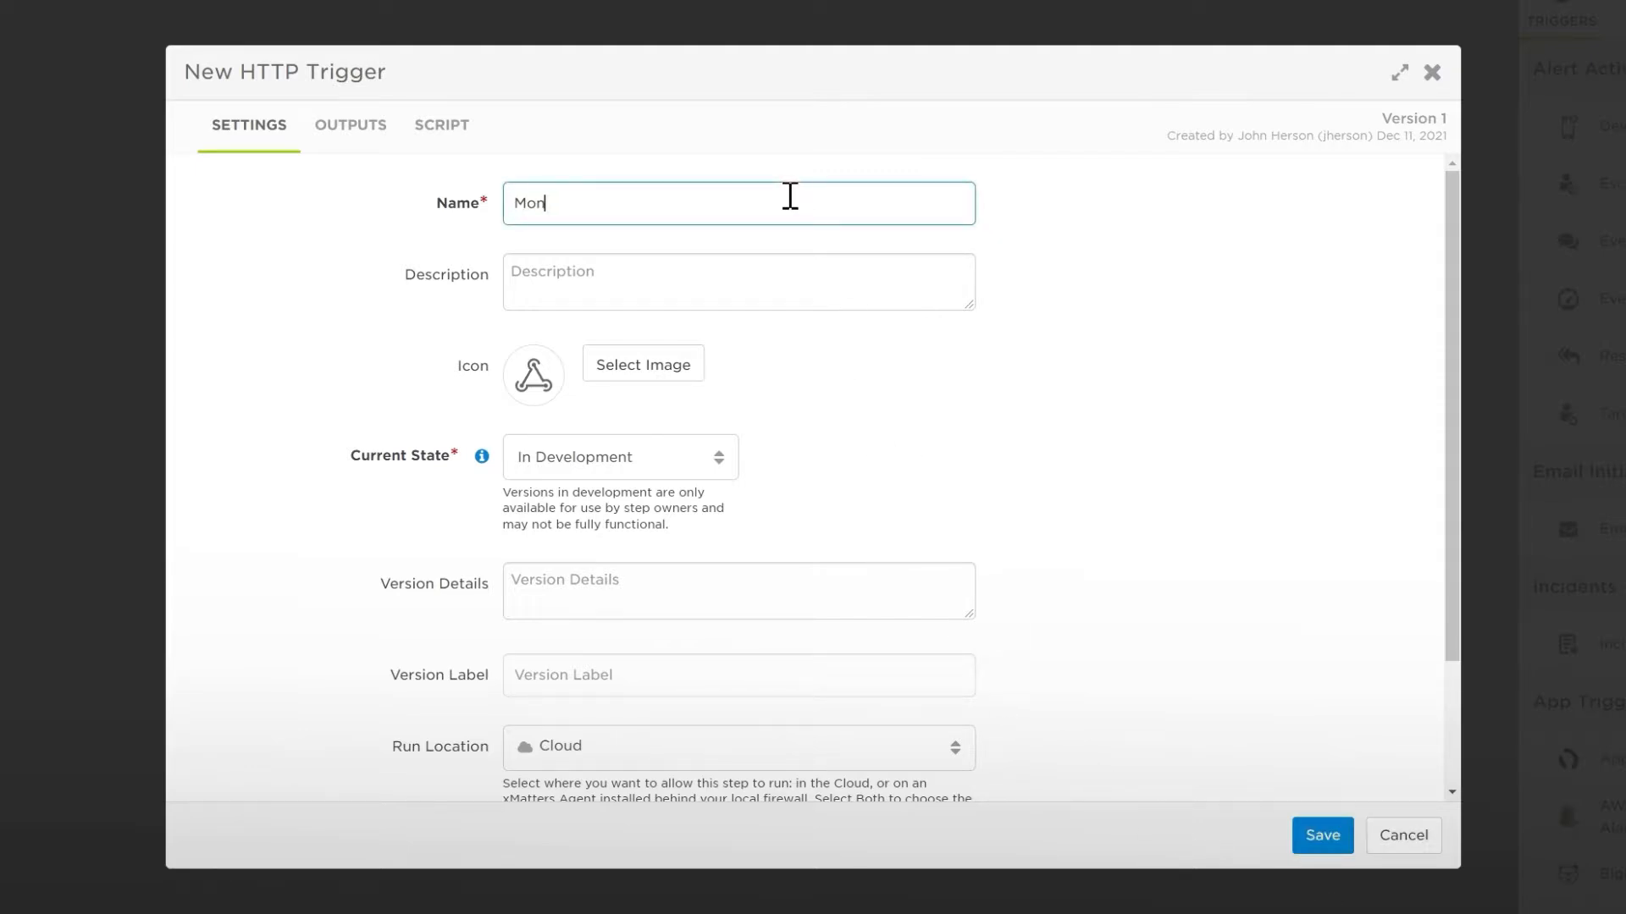
# Give the HTTP trigger the binoculars icon and set its current state to Deployed
pyautogui.click(671, 379)
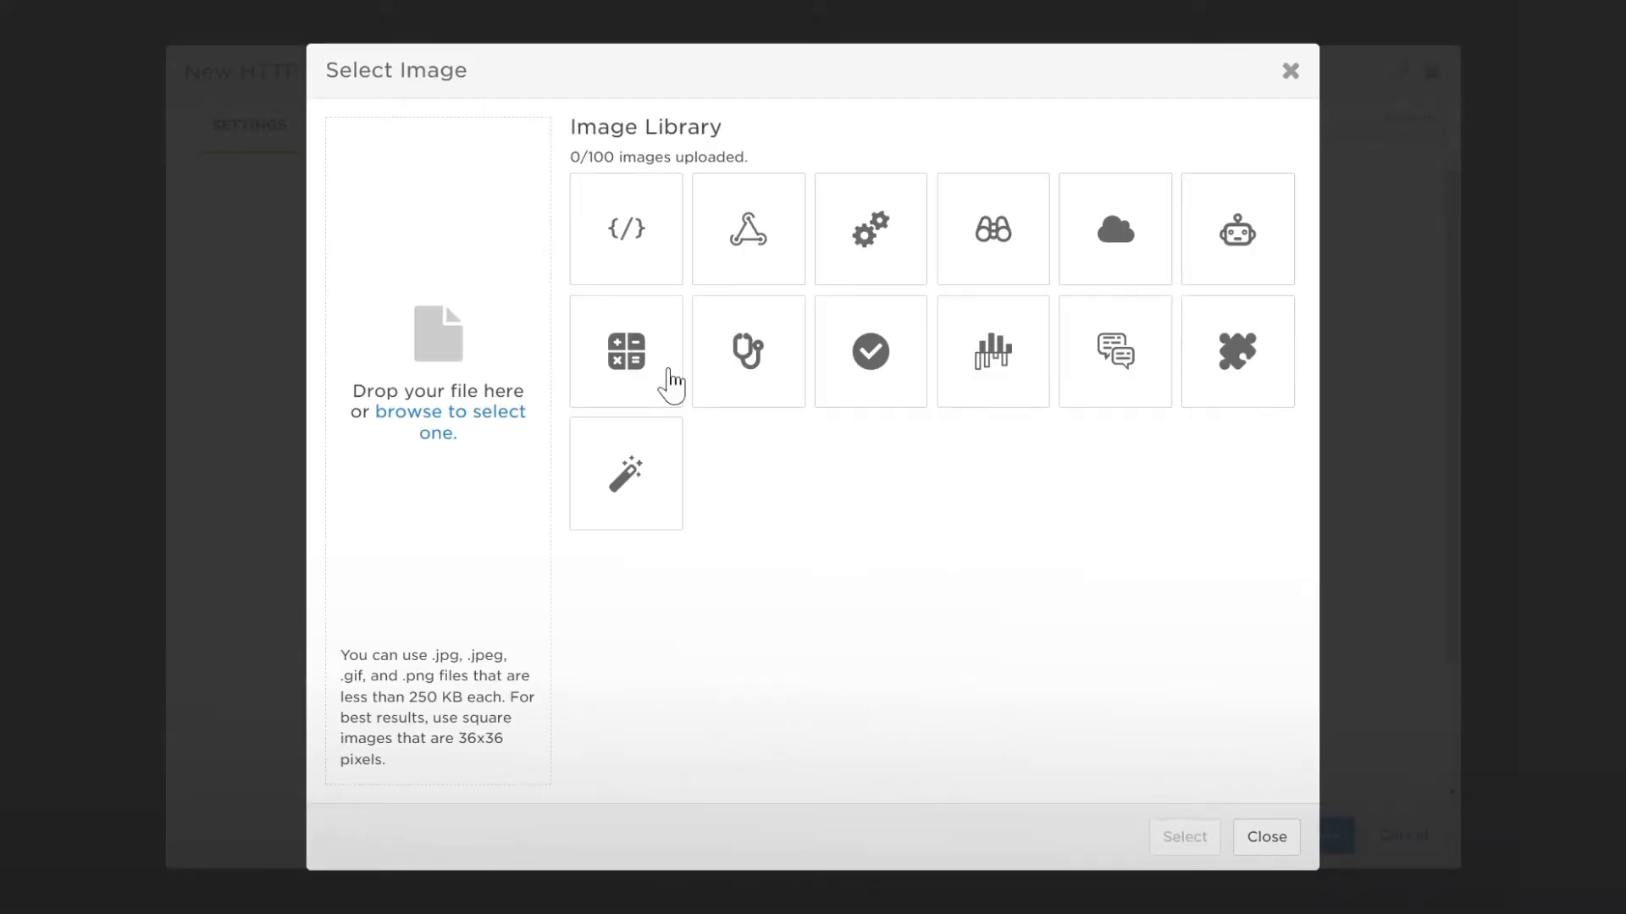
pyautogui.click(973, 262)
pyautogui.click(1184, 837)
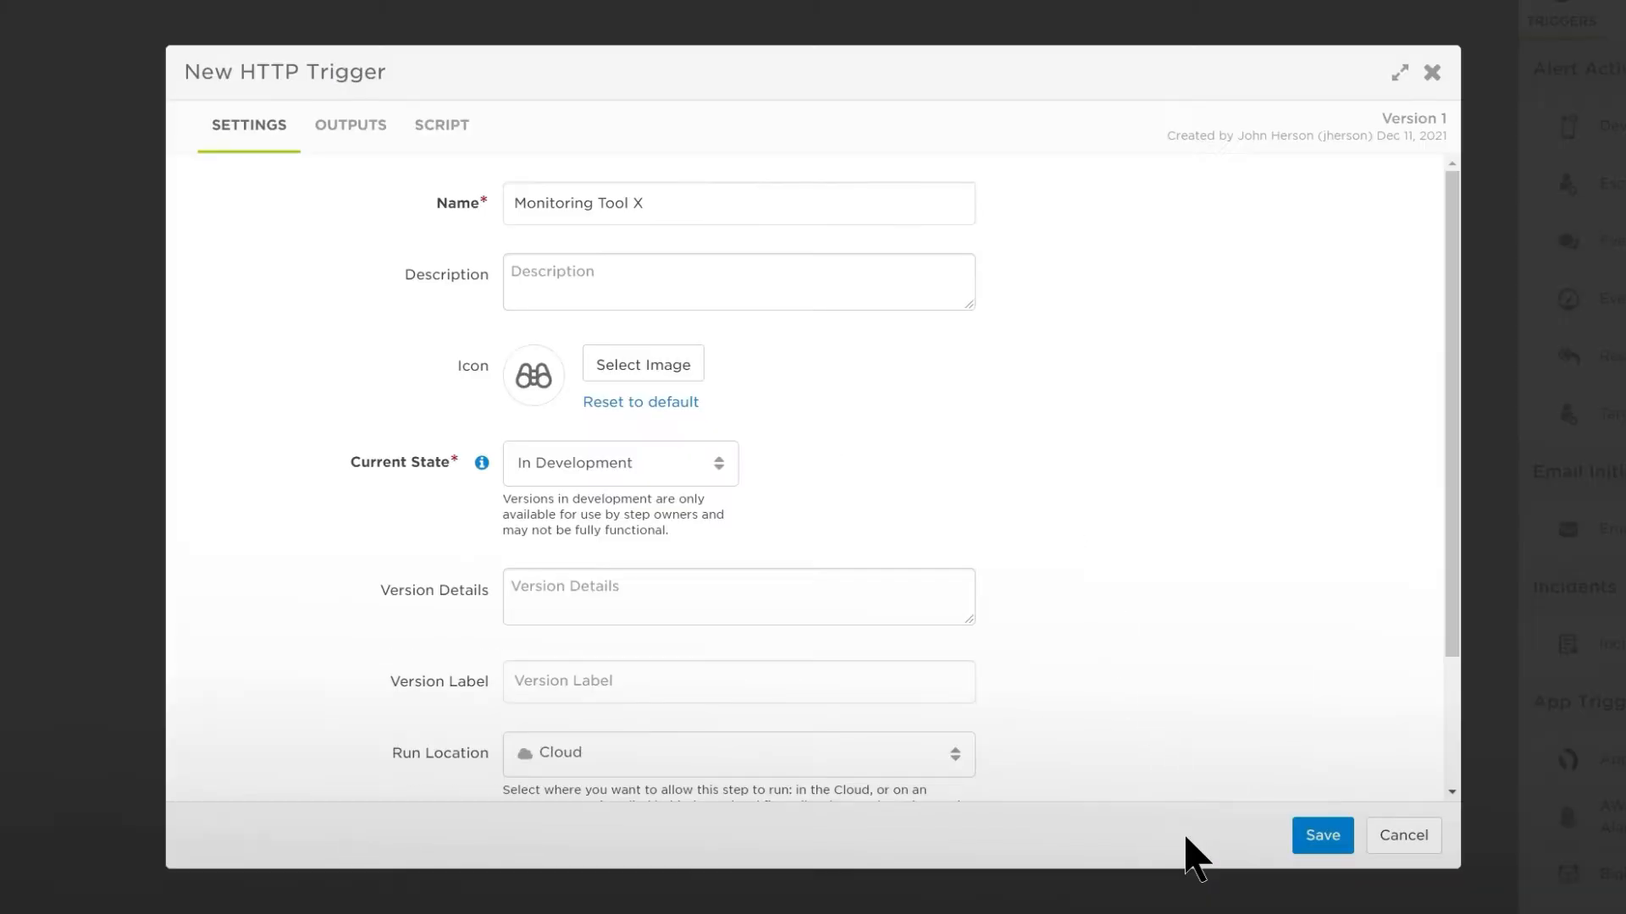
pyautogui.click(627, 466)
pyautogui.click(640, 543)
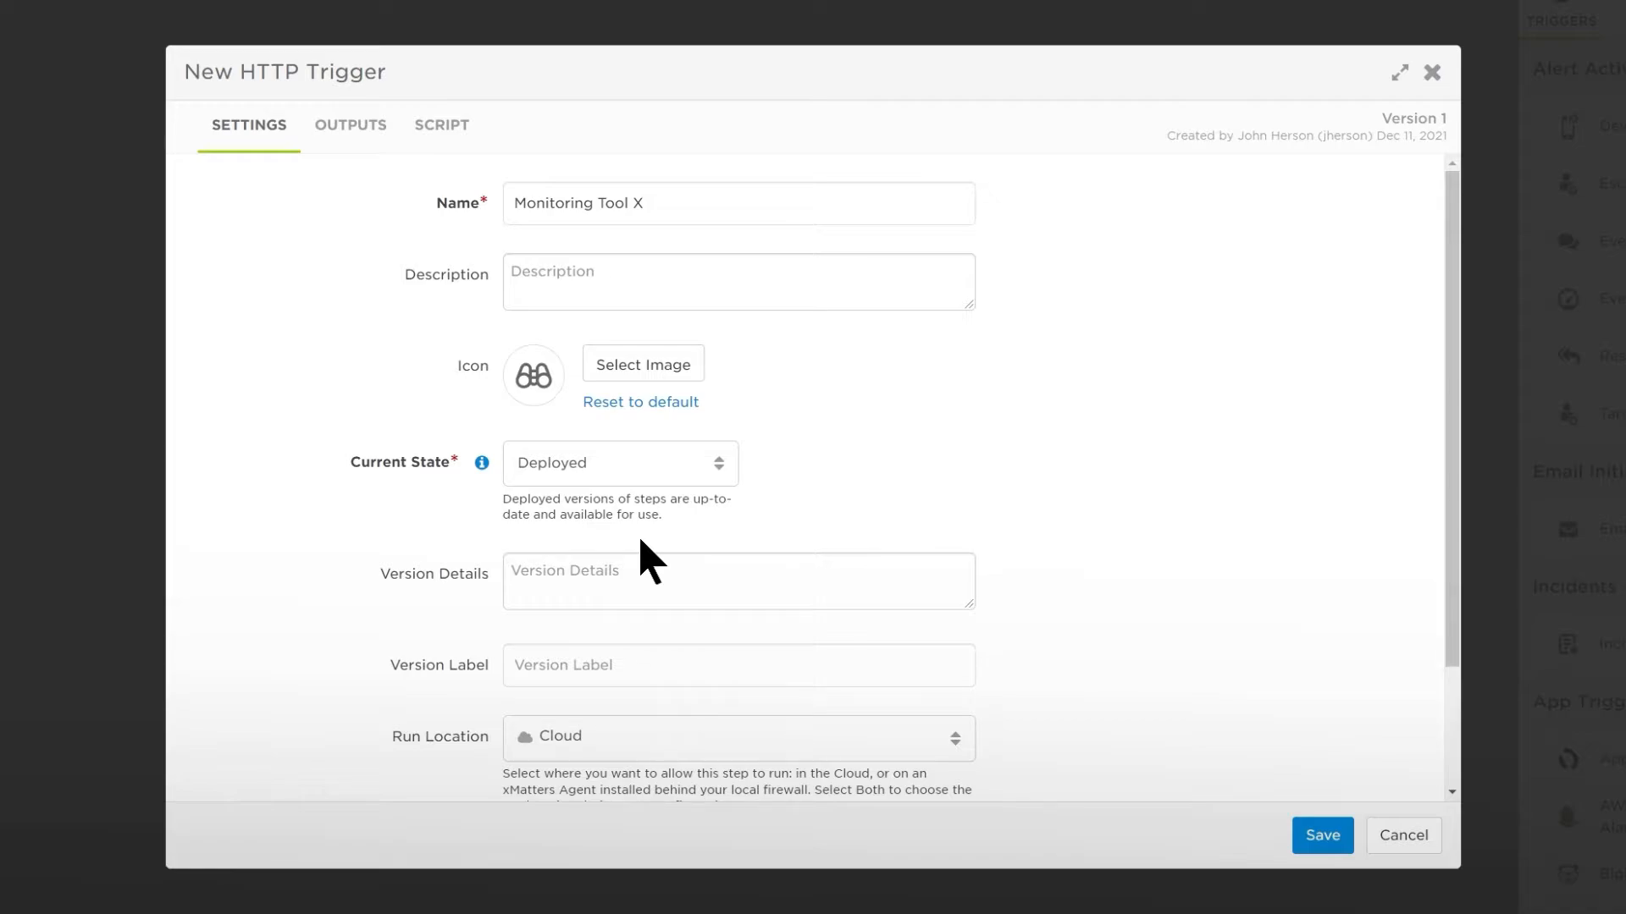
# Add a step output named service to the HTTP trigger
pyautogui.click(343, 144)
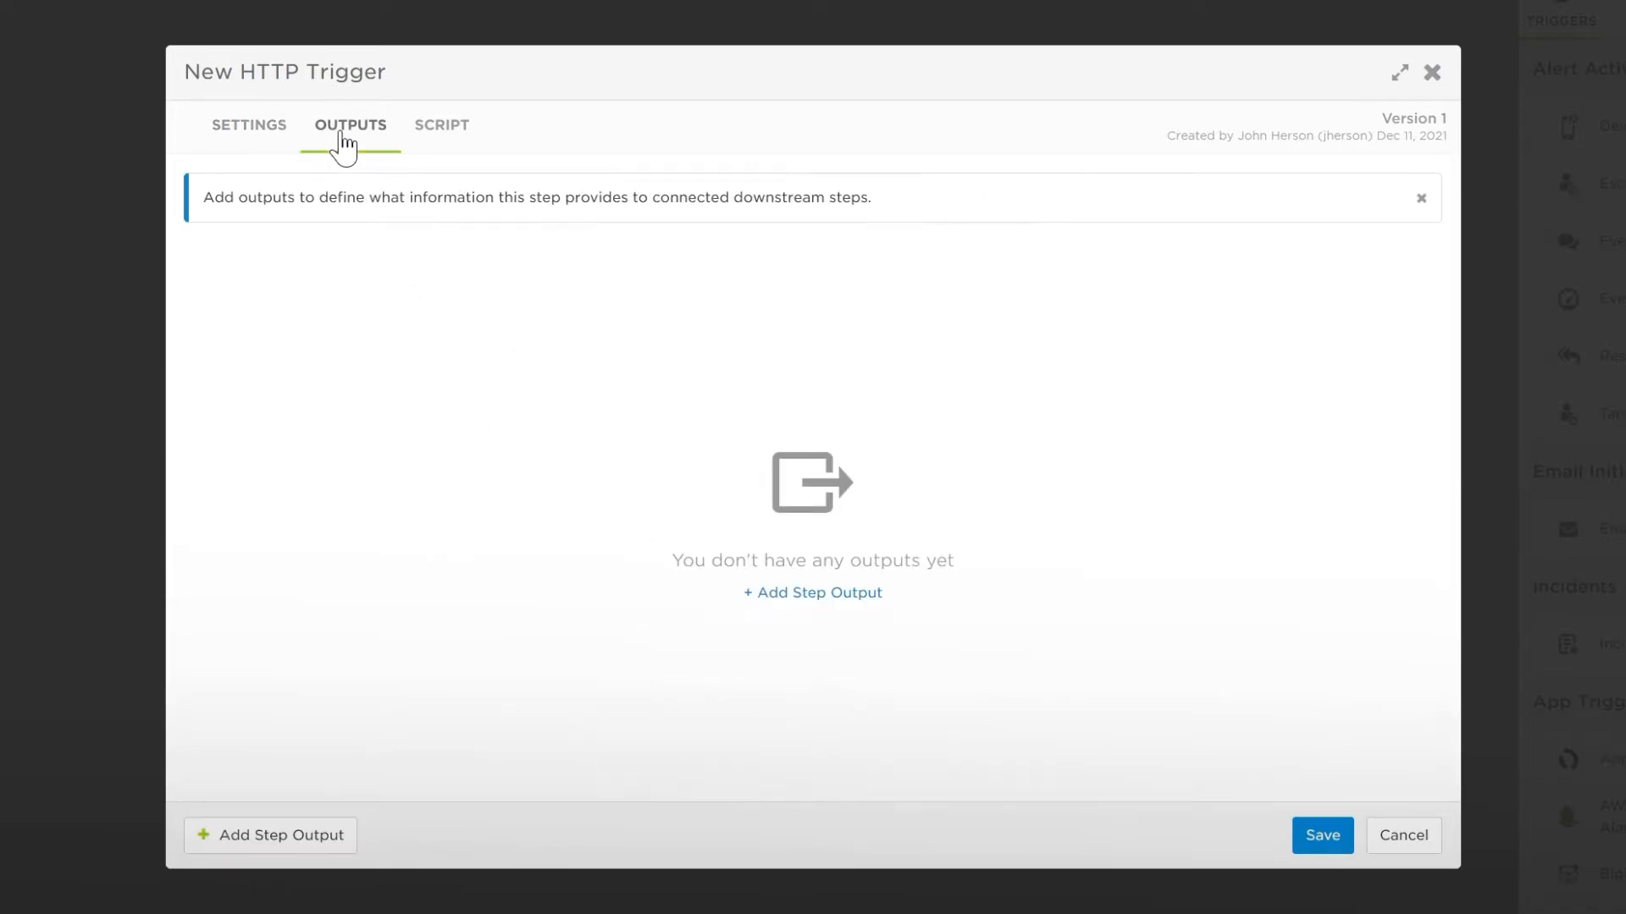
pyautogui.click(796, 594)
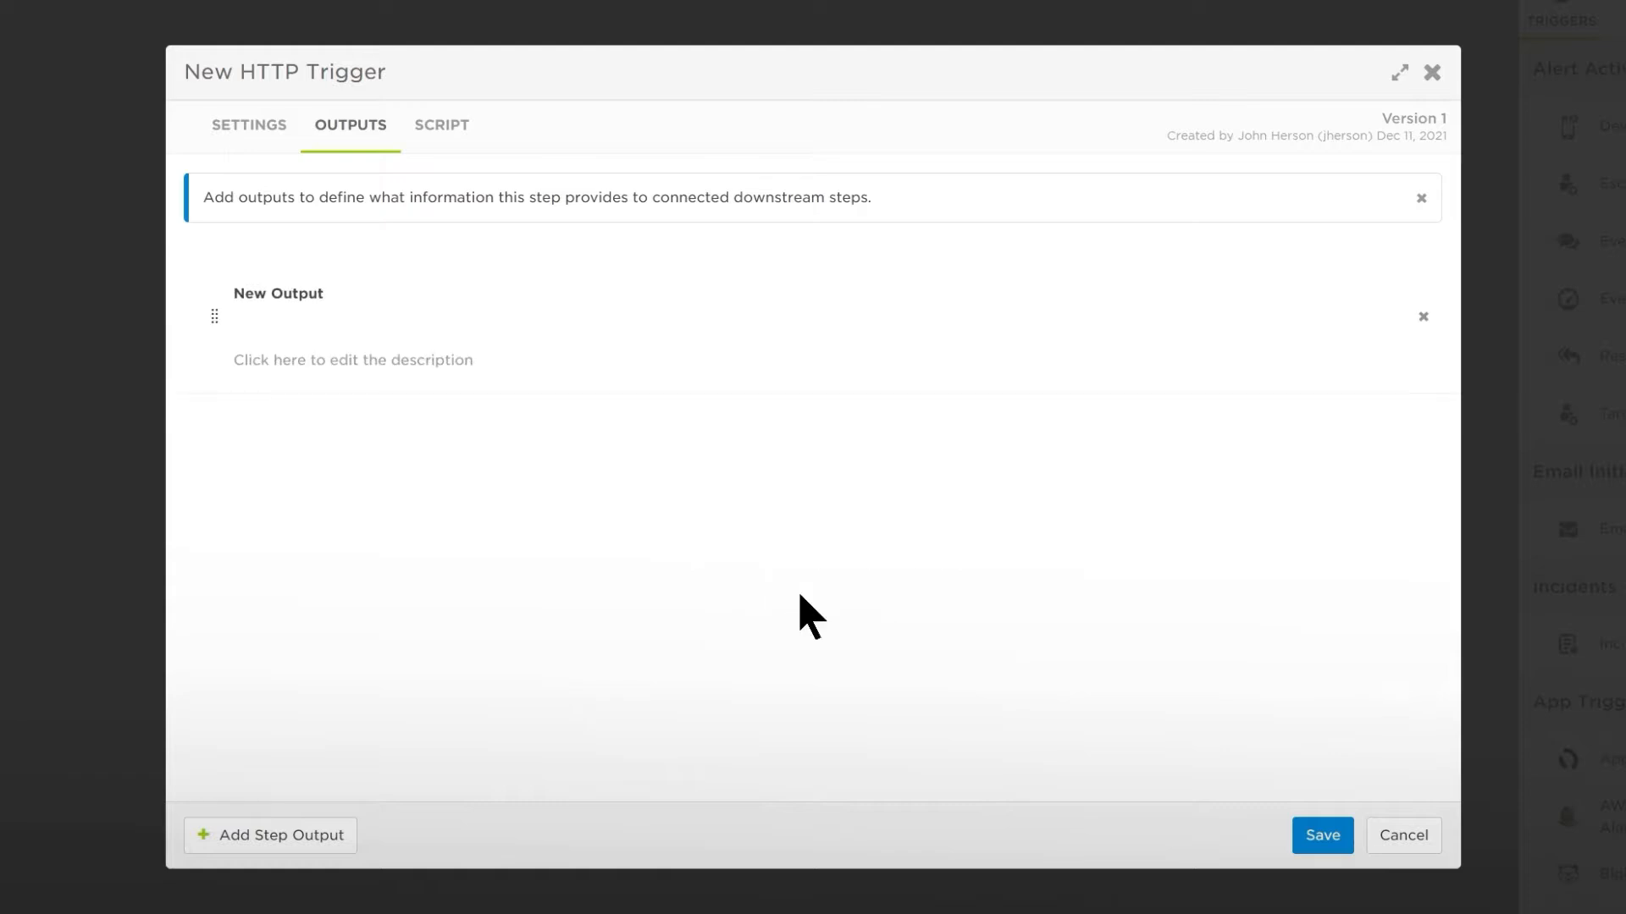
pyautogui.click(348, 296)
pyautogui.write('service')
pyautogui.press('Return')
# Add a second step output named details to the HTTP trigger
pyautogui.click(336, 835)
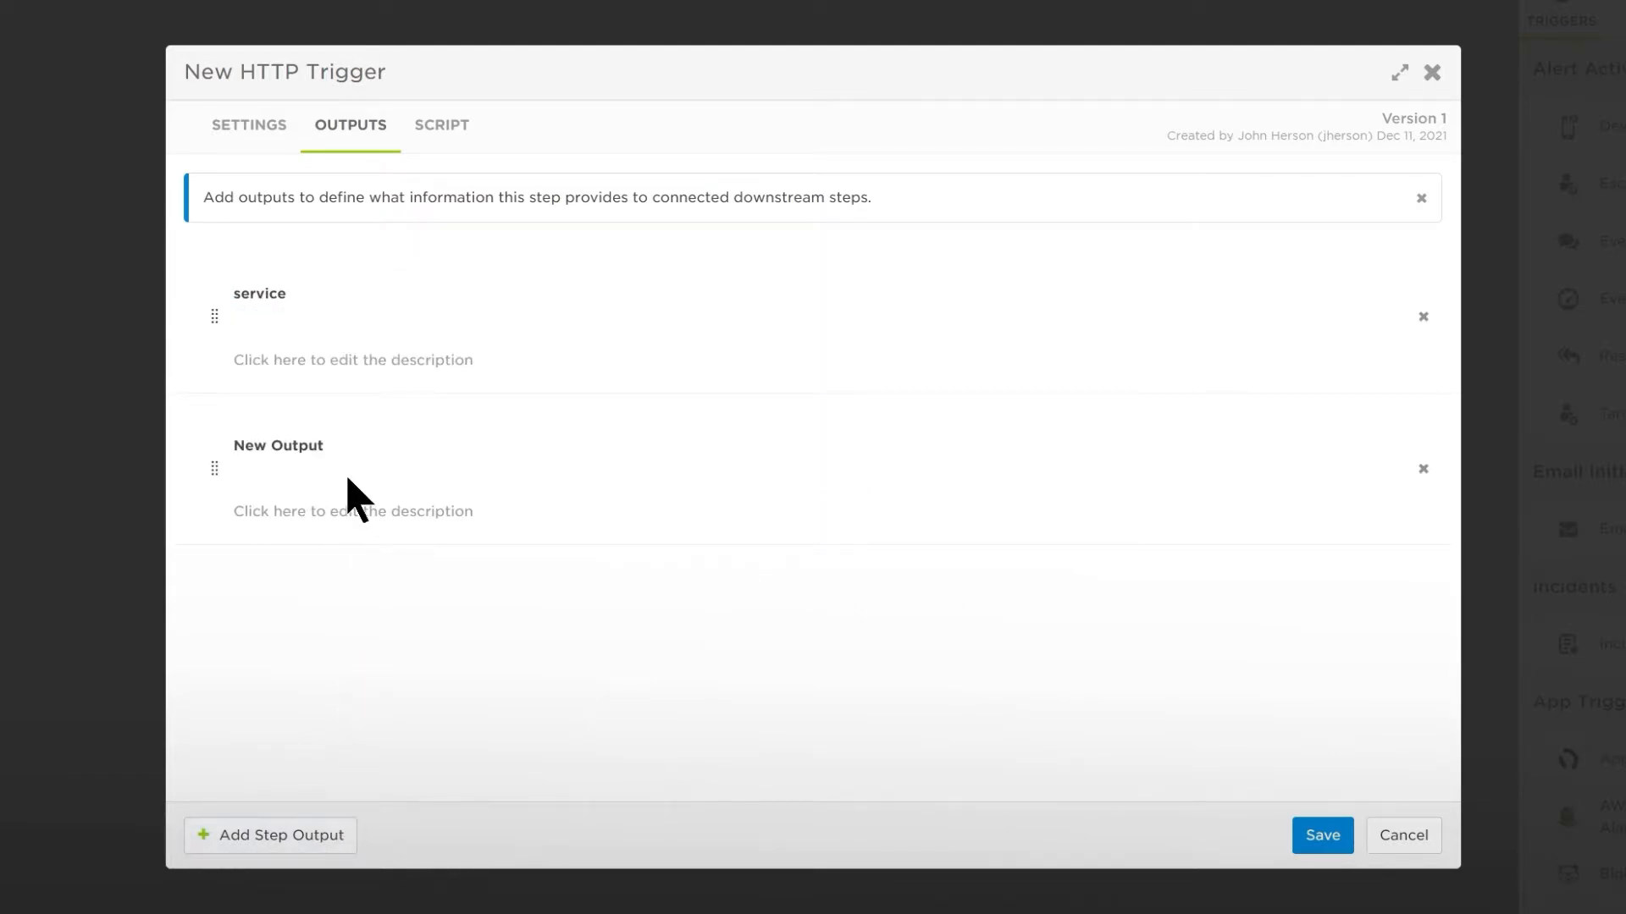
pyautogui.click(342, 449)
pyautogui.hotkey('ctrl', 'a')
pyautogui.write('det')
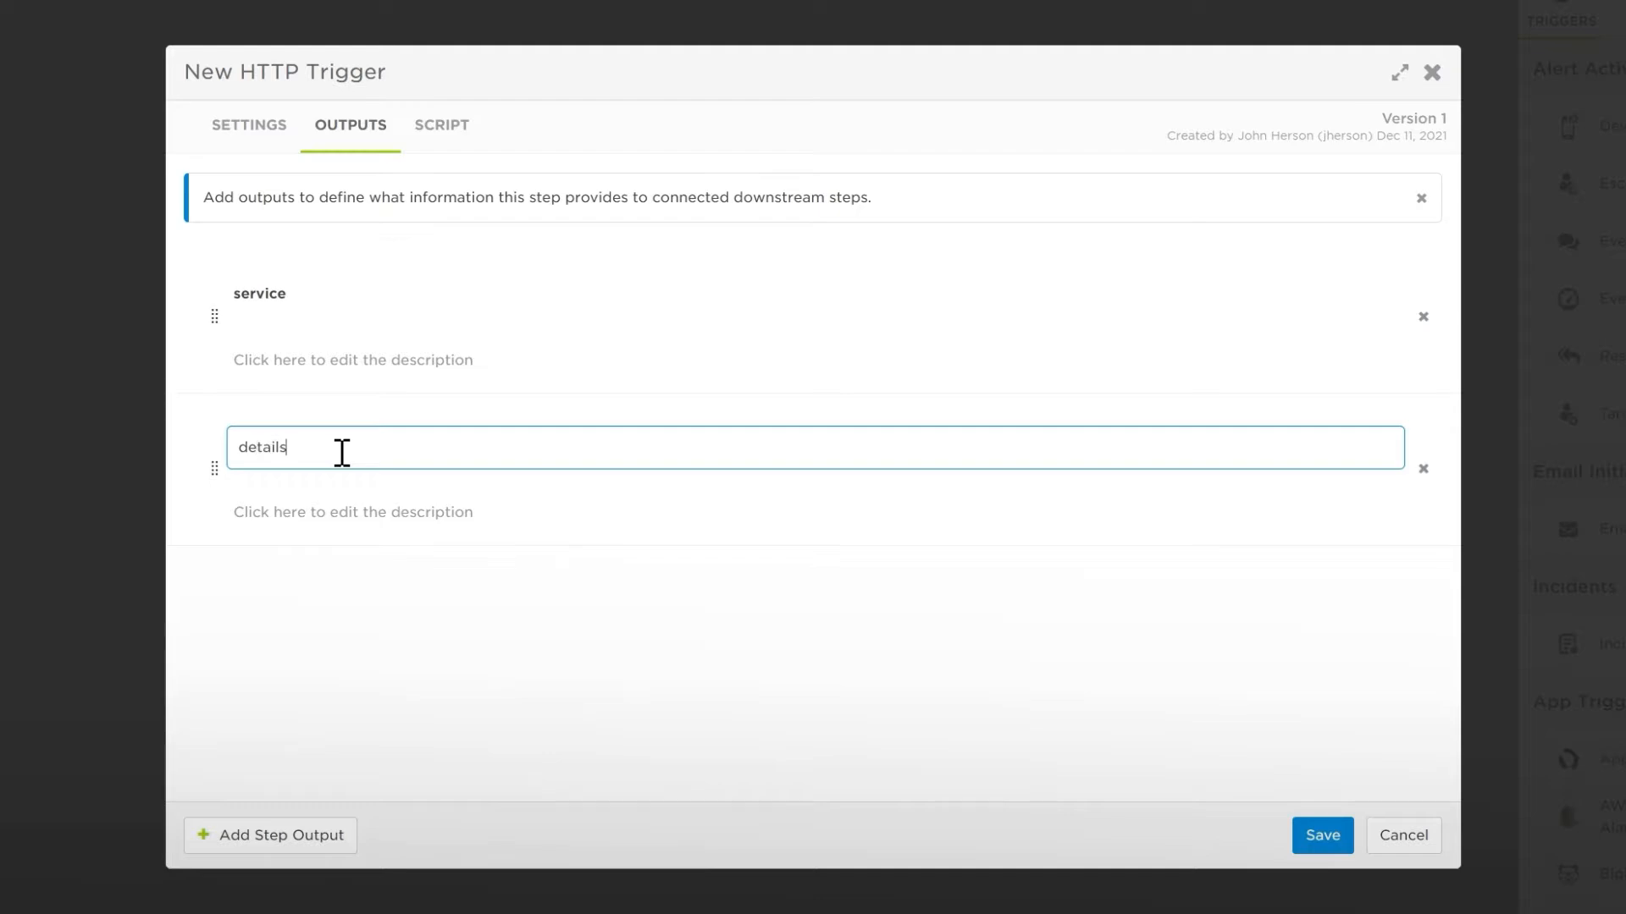
pyautogui.press('Return')
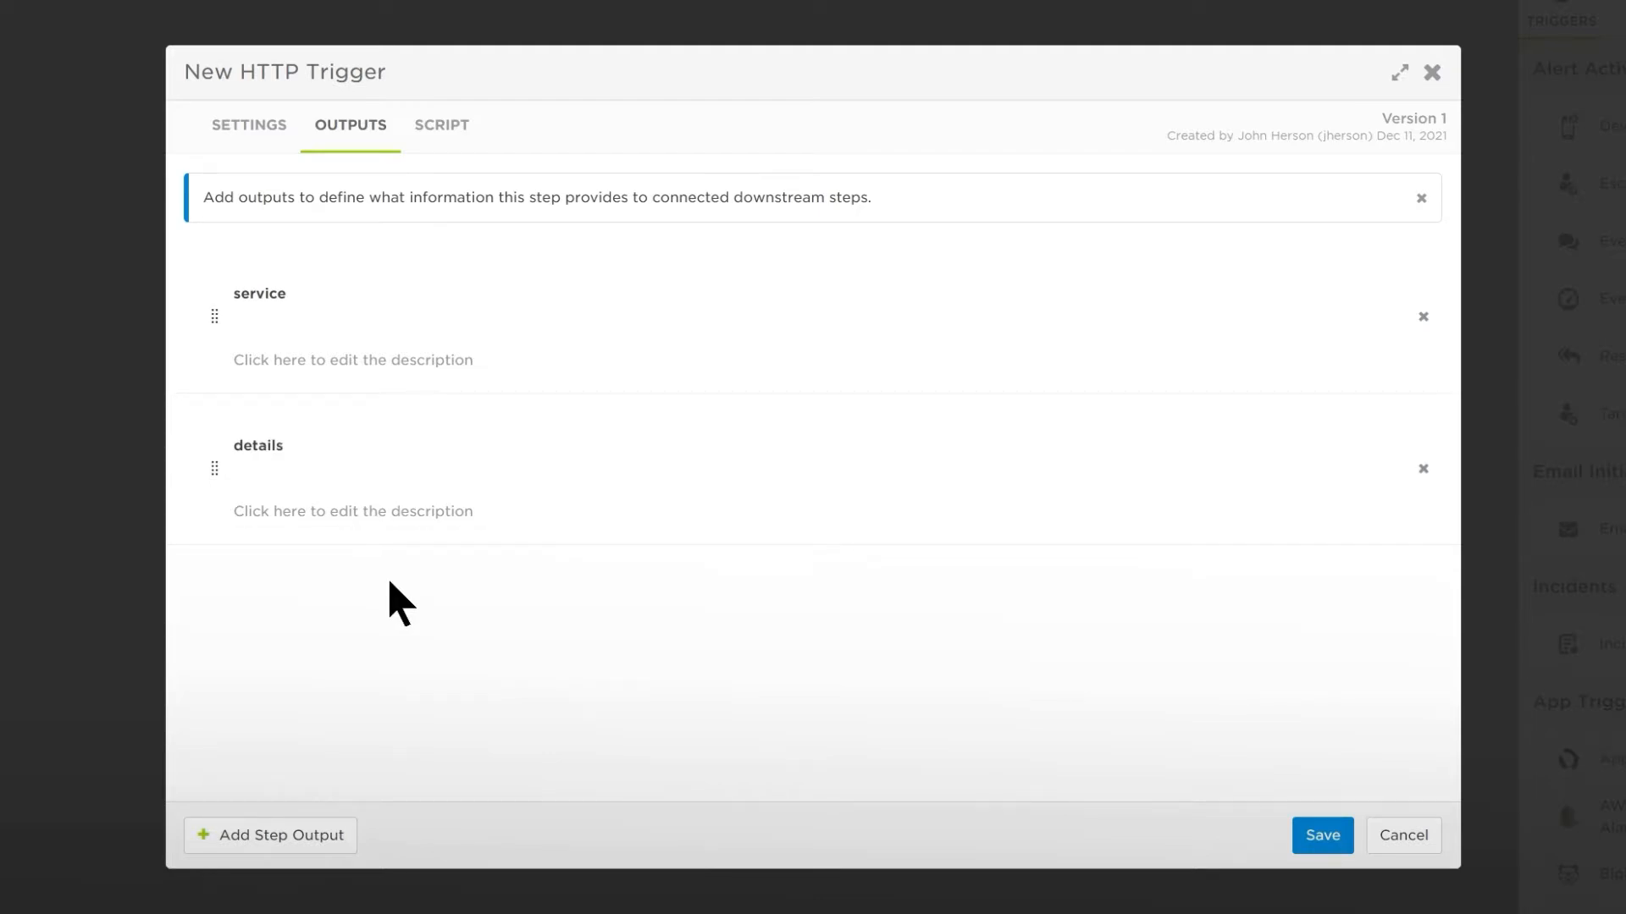
# Replace the trigger's script with code that parses the request body and maps data.service and data.details to the outputs, then save the trigger
pyautogui.click(449, 136)
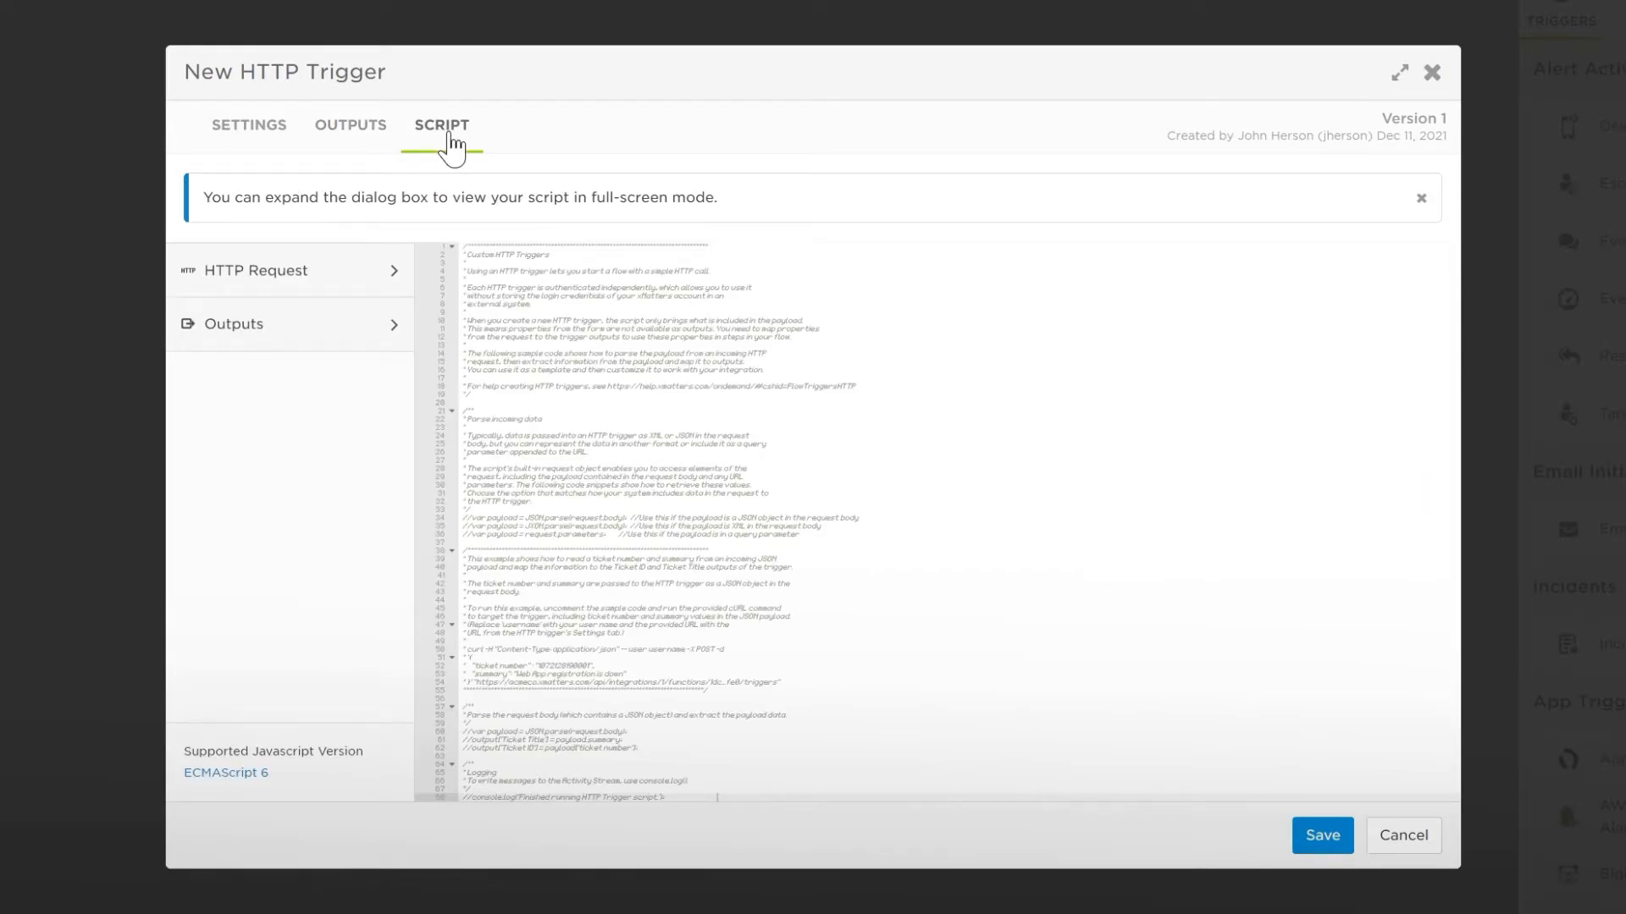
pyautogui.click(547, 284)
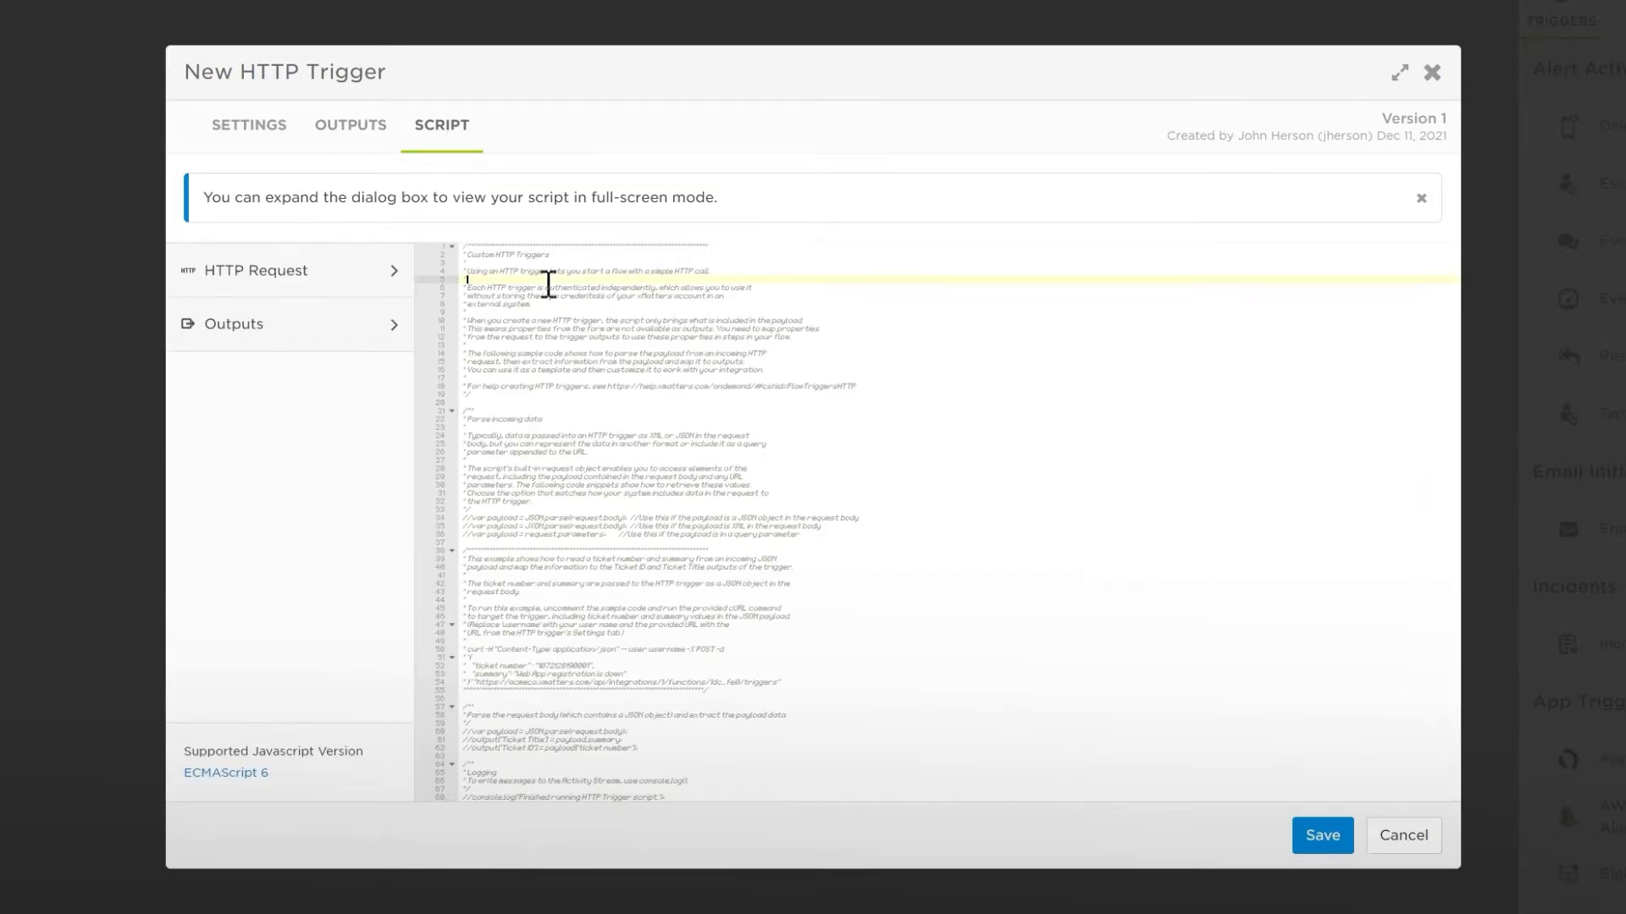
pyautogui.hotkey('ctrl', 'a')
pyautogui.press('Delete')
pyautogui.write('var data = JSON.parse(request.body);')
pyautogui.press('Return')
pyautogui.write("output['service'] = data.service;")
pyautogui.press('Return')
pyautogui.write("output['details'] = data.details;")
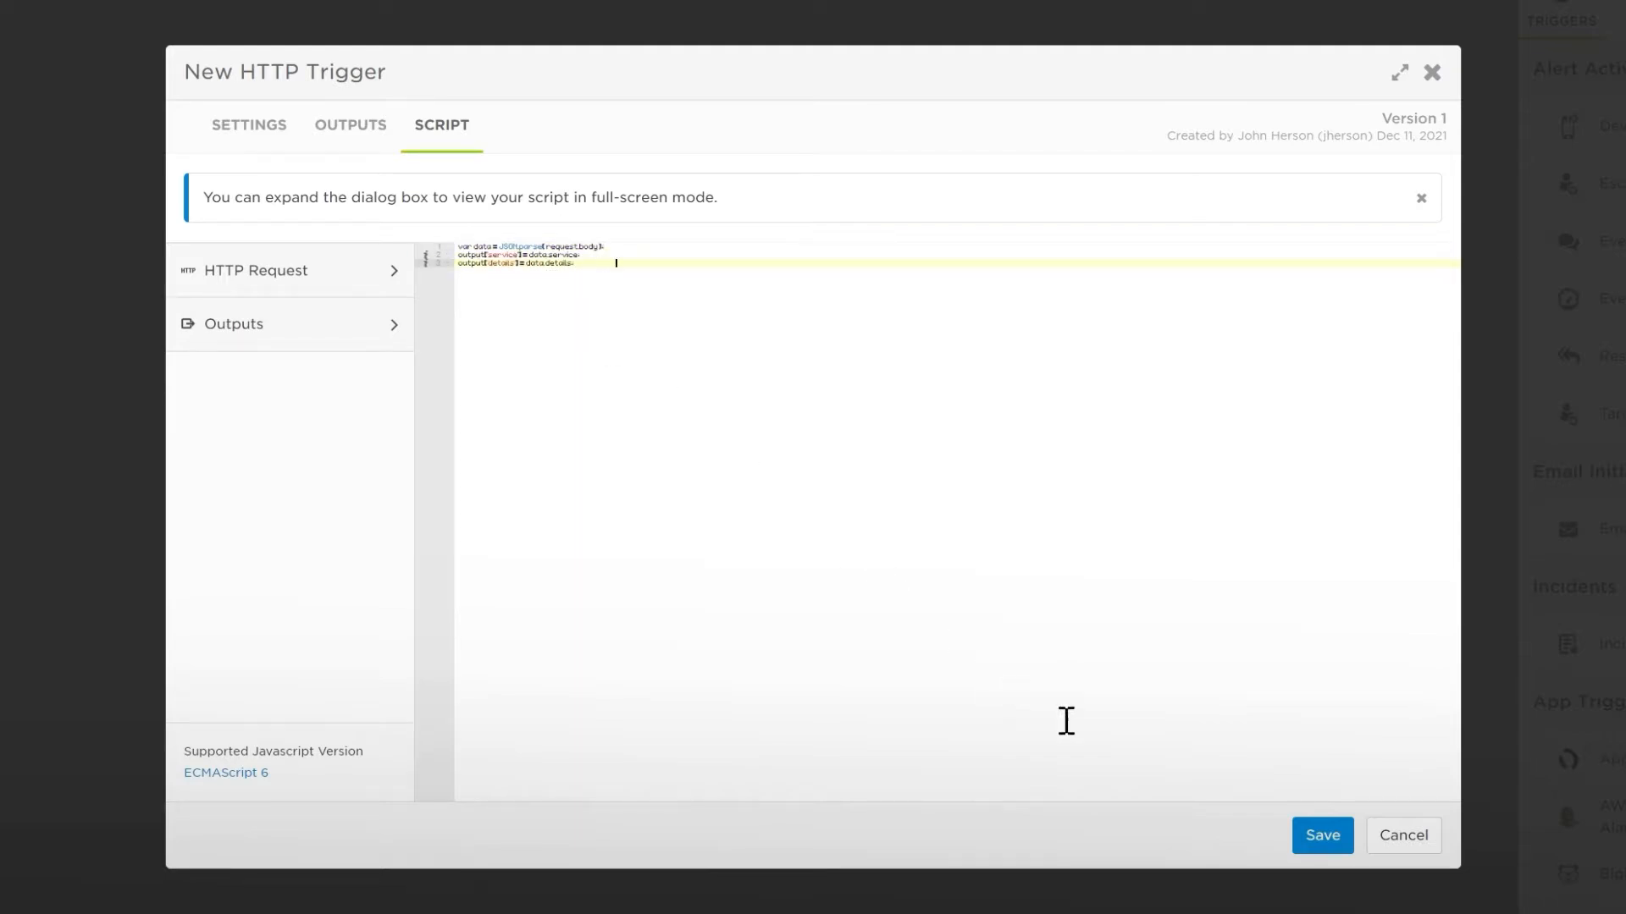
pyautogui.click(1325, 843)
pyautogui.click(1406, 836)
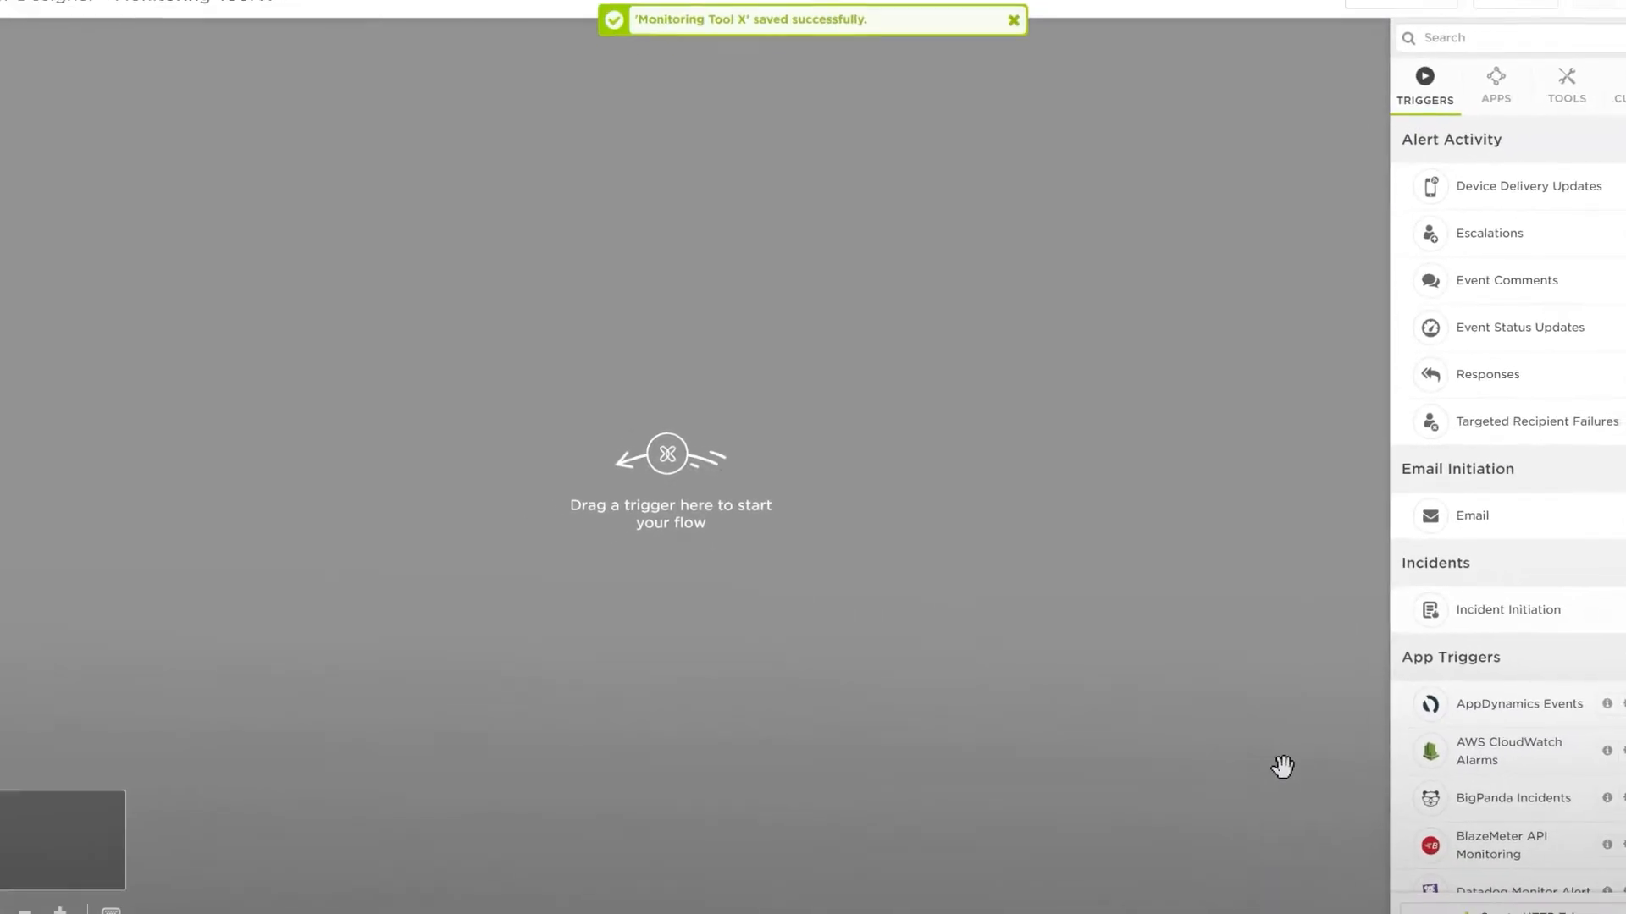
# Place the Monitoring Tool X HTTP trigger on the canvas and connect it to a new Switch step
pyautogui.scroll(-15, 1495, 737)
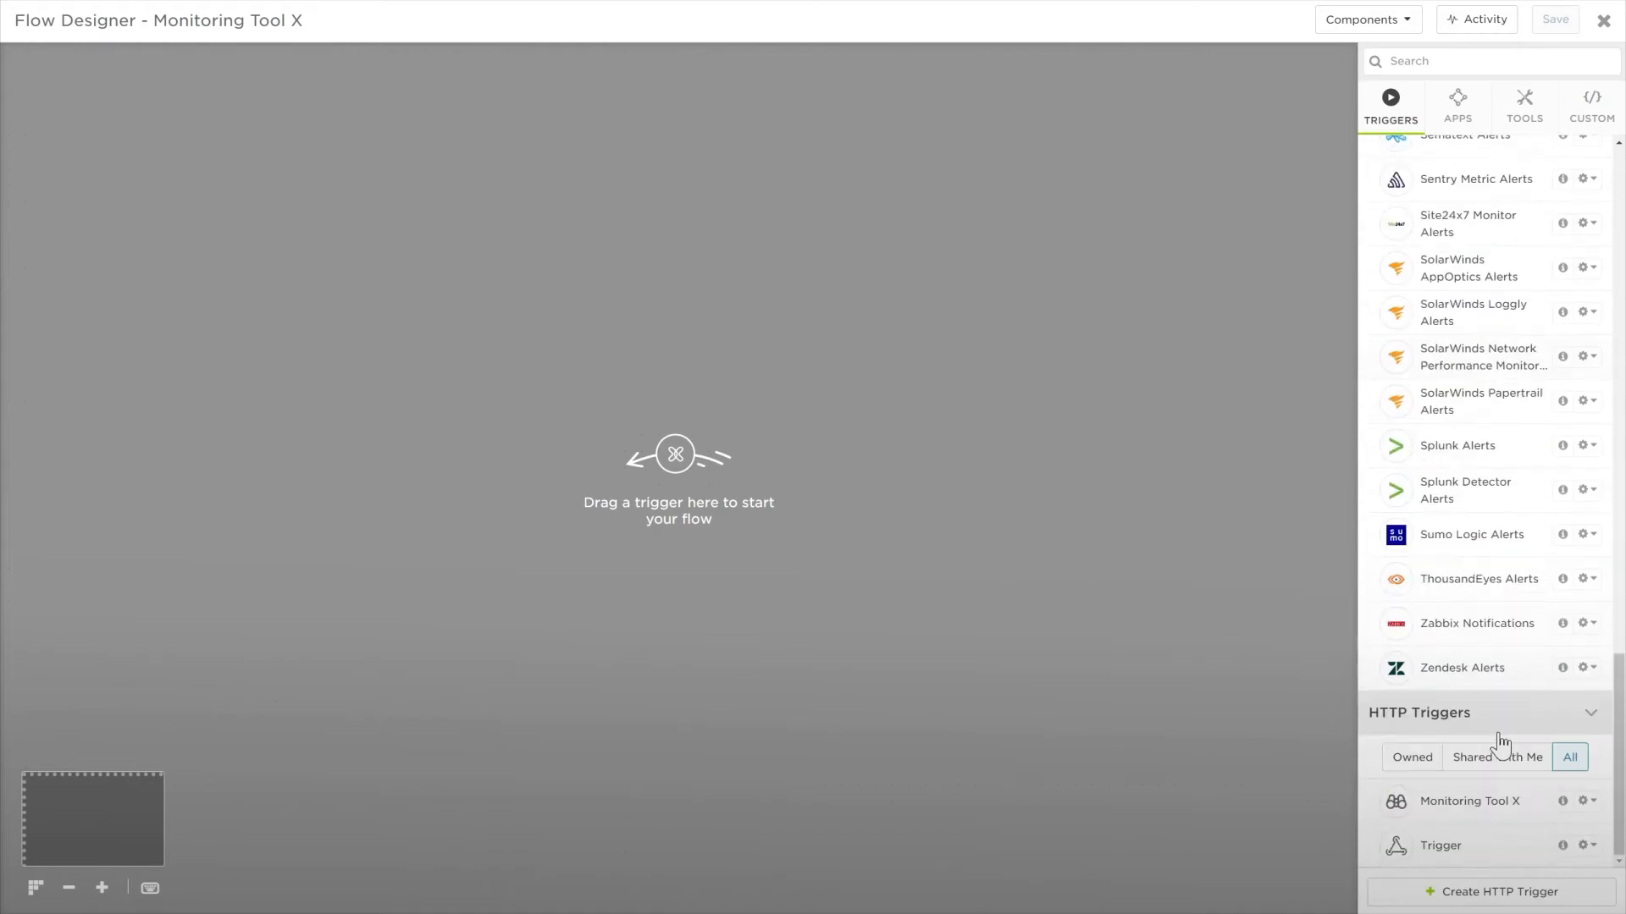
pyautogui.moveTo(1483, 808); pyautogui.dragTo(523, 501)
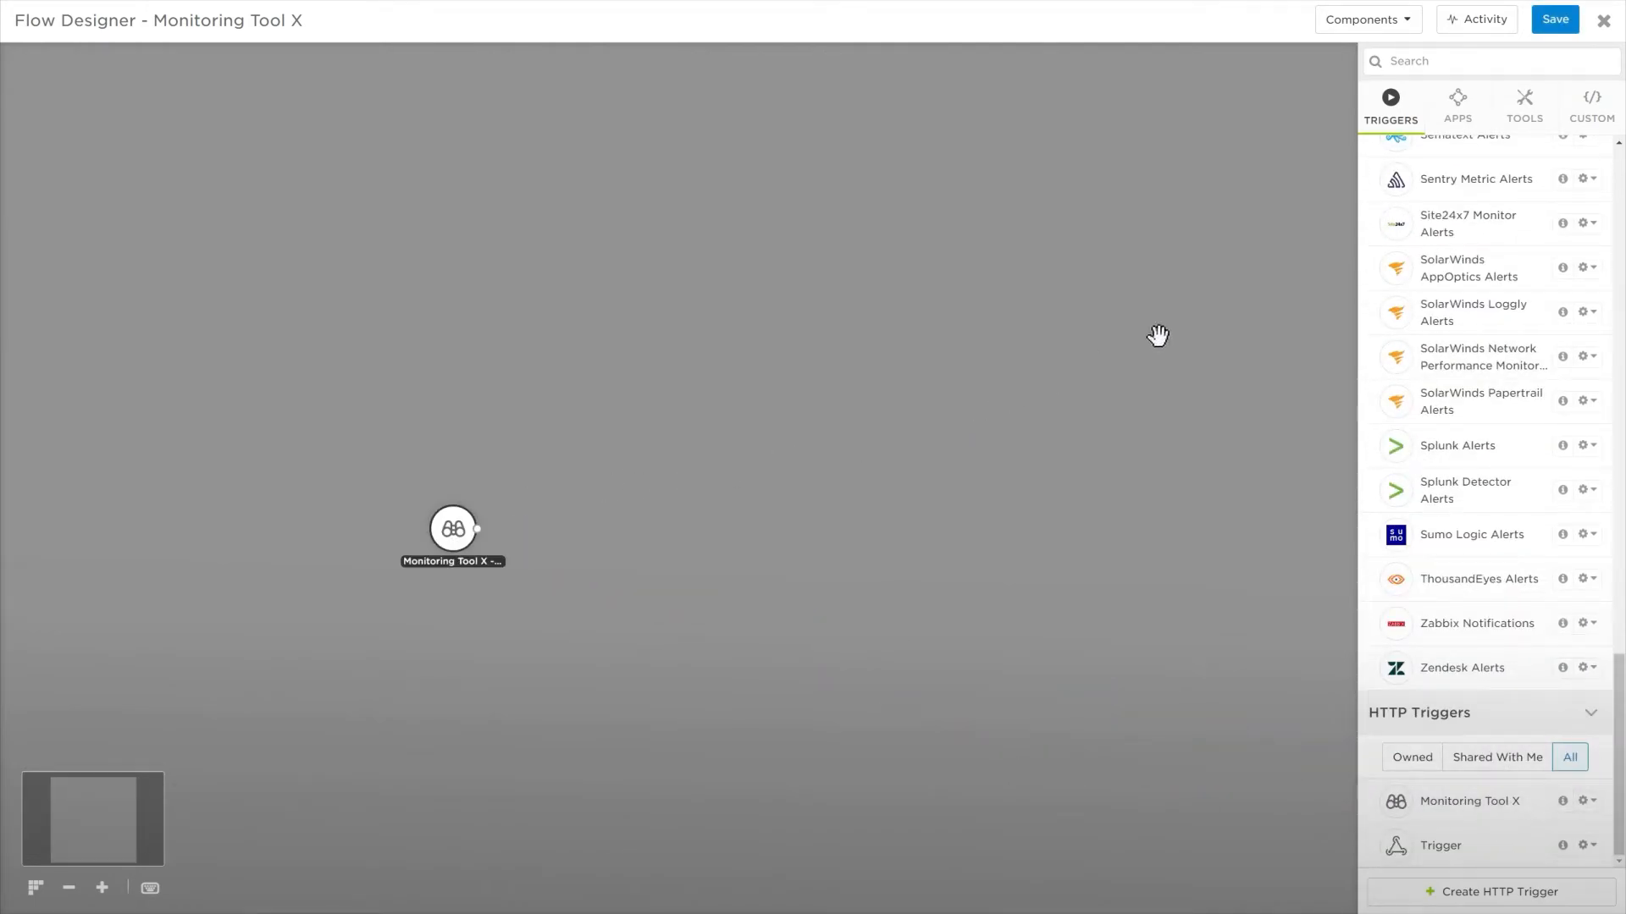
pyautogui.click(1515, 119)
pyautogui.moveTo(1484, 247); pyautogui.dragTo(745, 450)
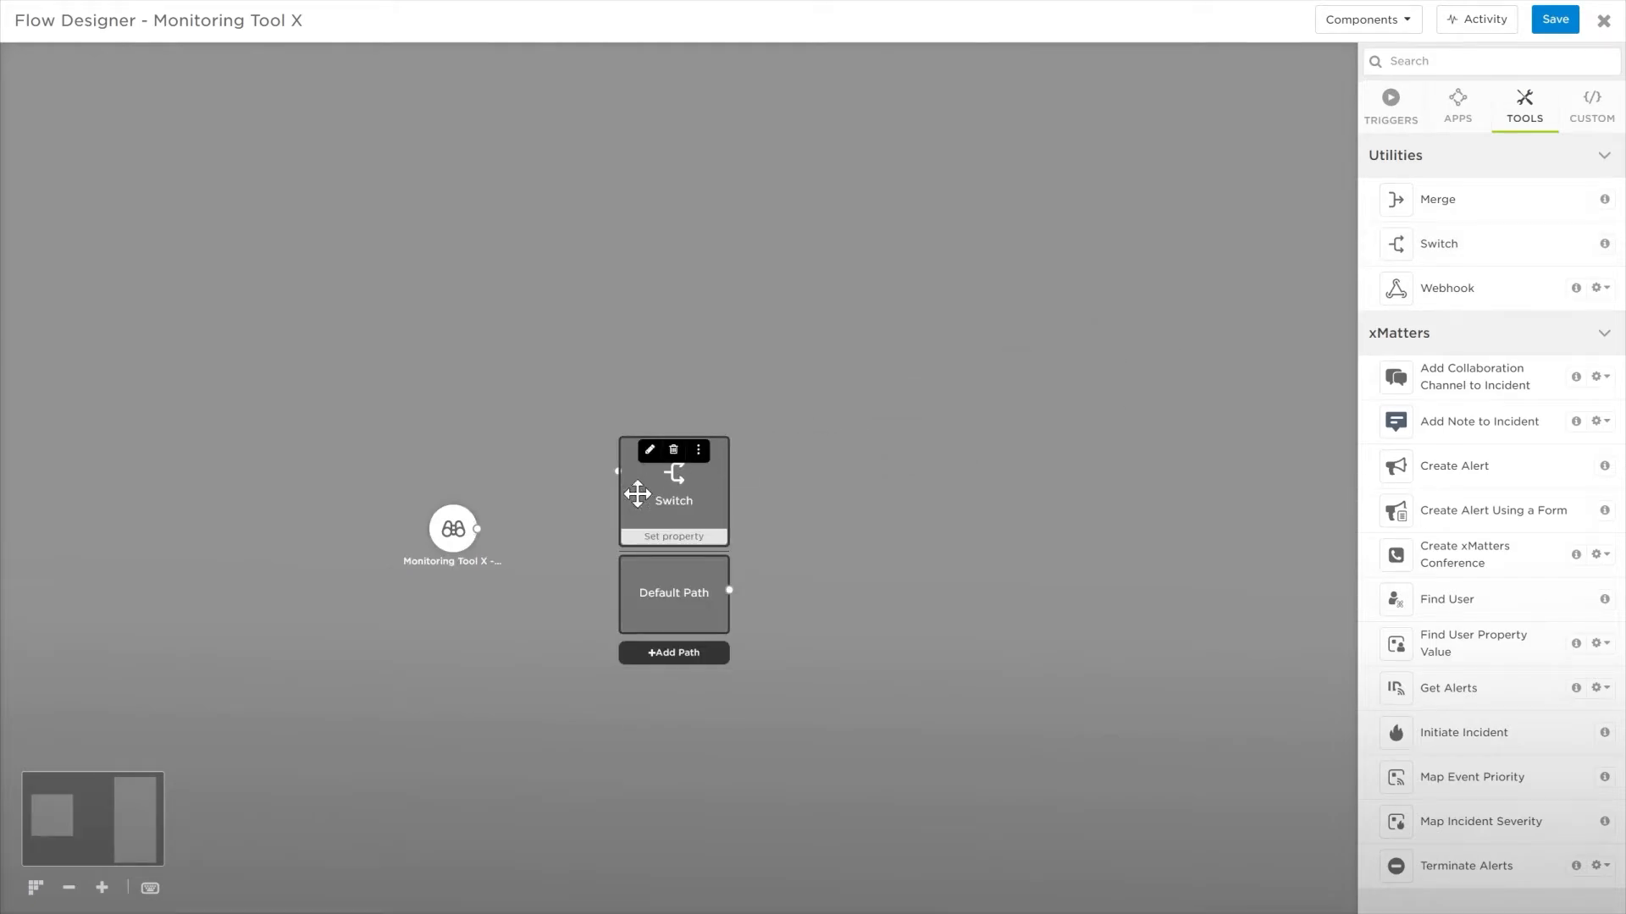
pyautogui.moveTo(477, 529); pyautogui.dragTo(629, 471)
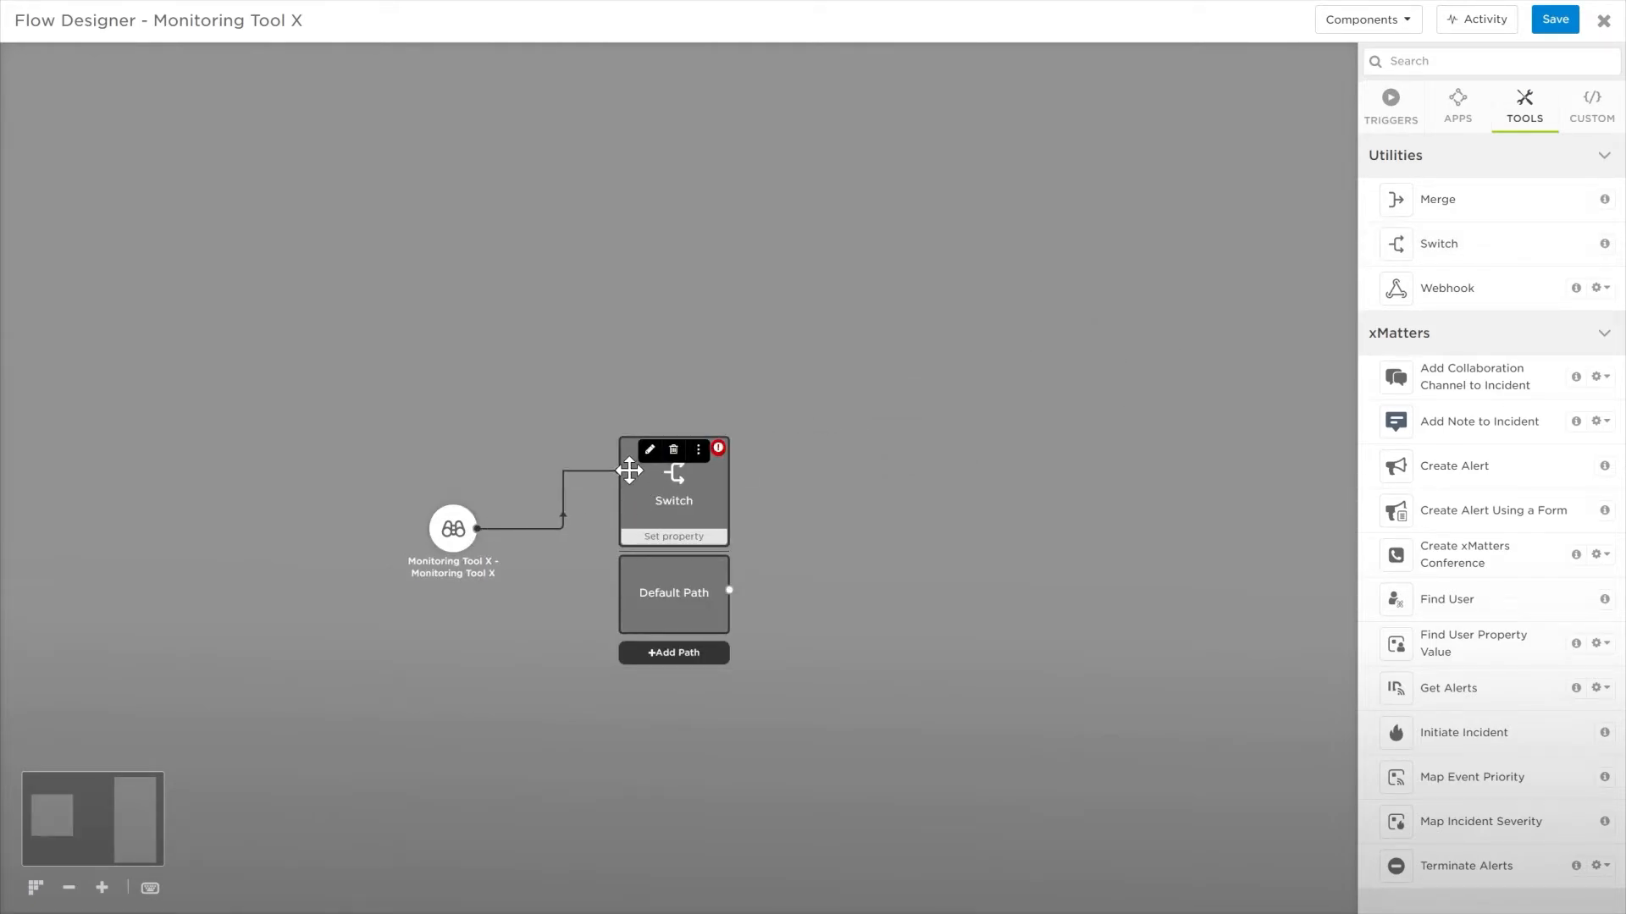
# Set the Switch step's property to the service output of the Monitoring Tool X trigger
pyautogui.click(650, 449)
pyautogui.click(654, 498)
pyautogui.click(696, 535)
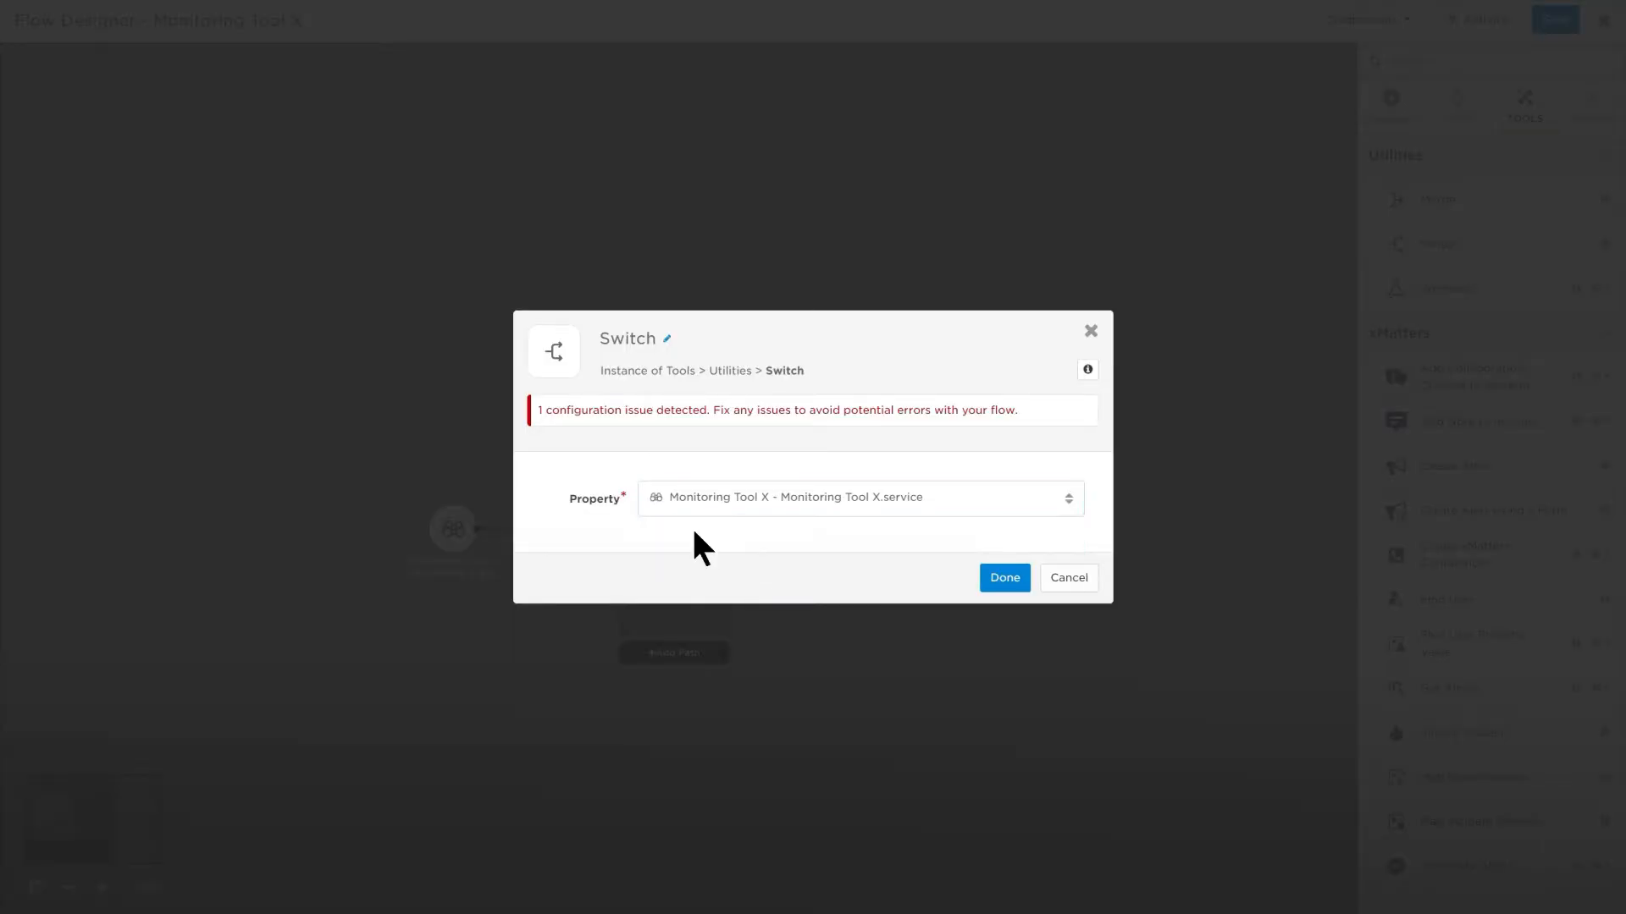
pyautogui.click(992, 582)
# Add two paths to the Switch step with the values web and network
pyautogui.click(677, 653)
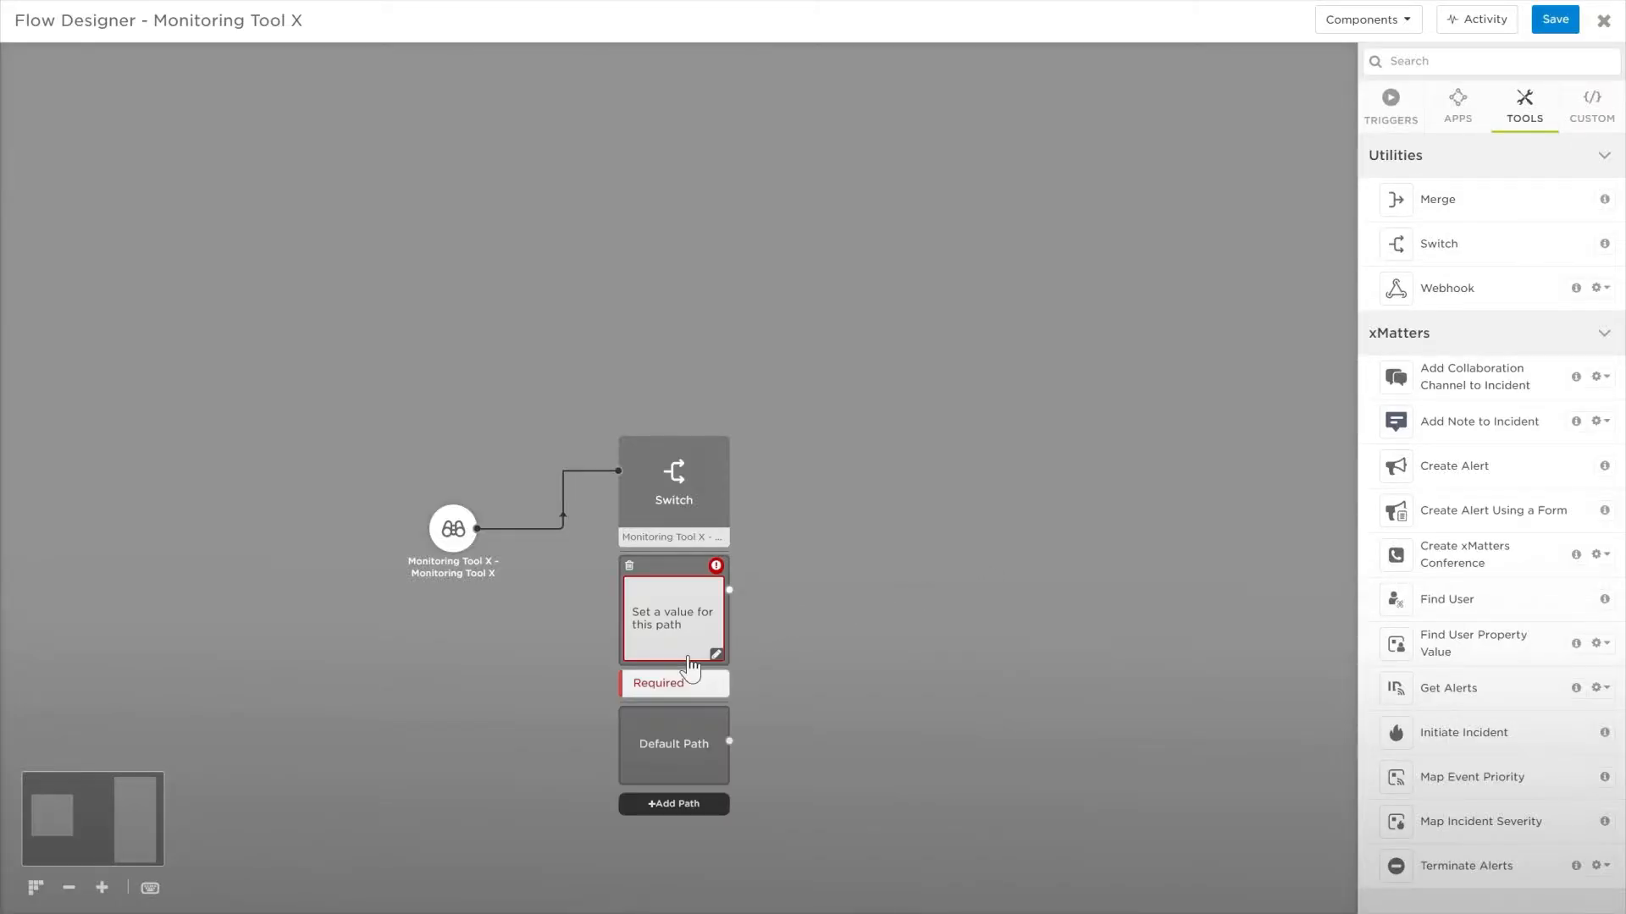
pyautogui.click(667, 808)
pyautogui.click(685, 610)
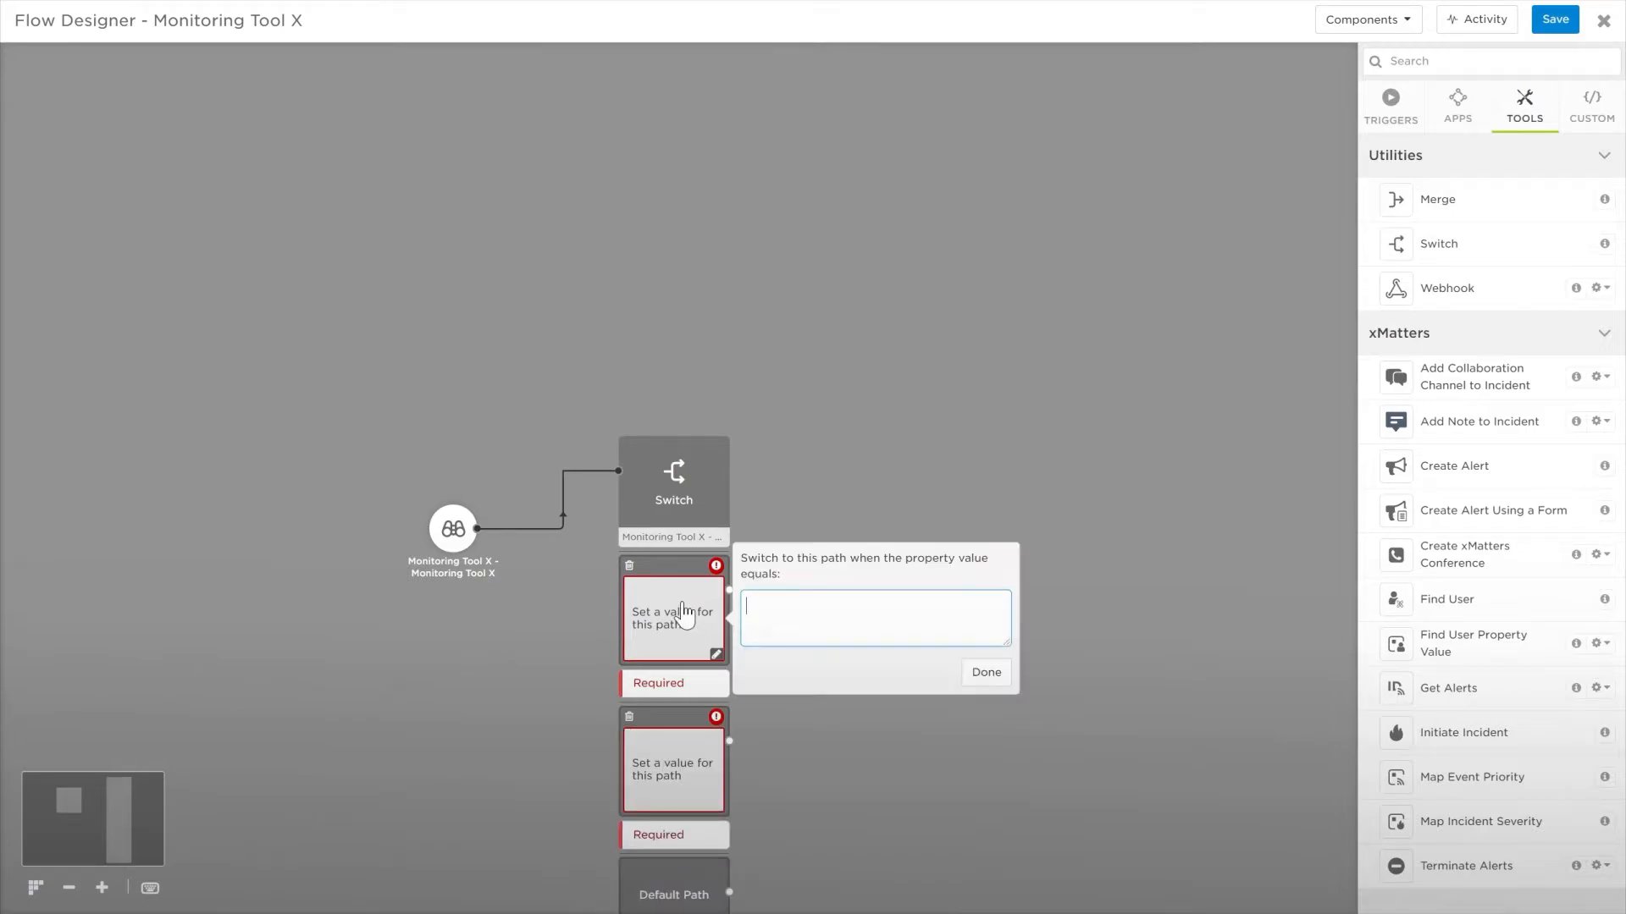
pyautogui.click(983, 675)
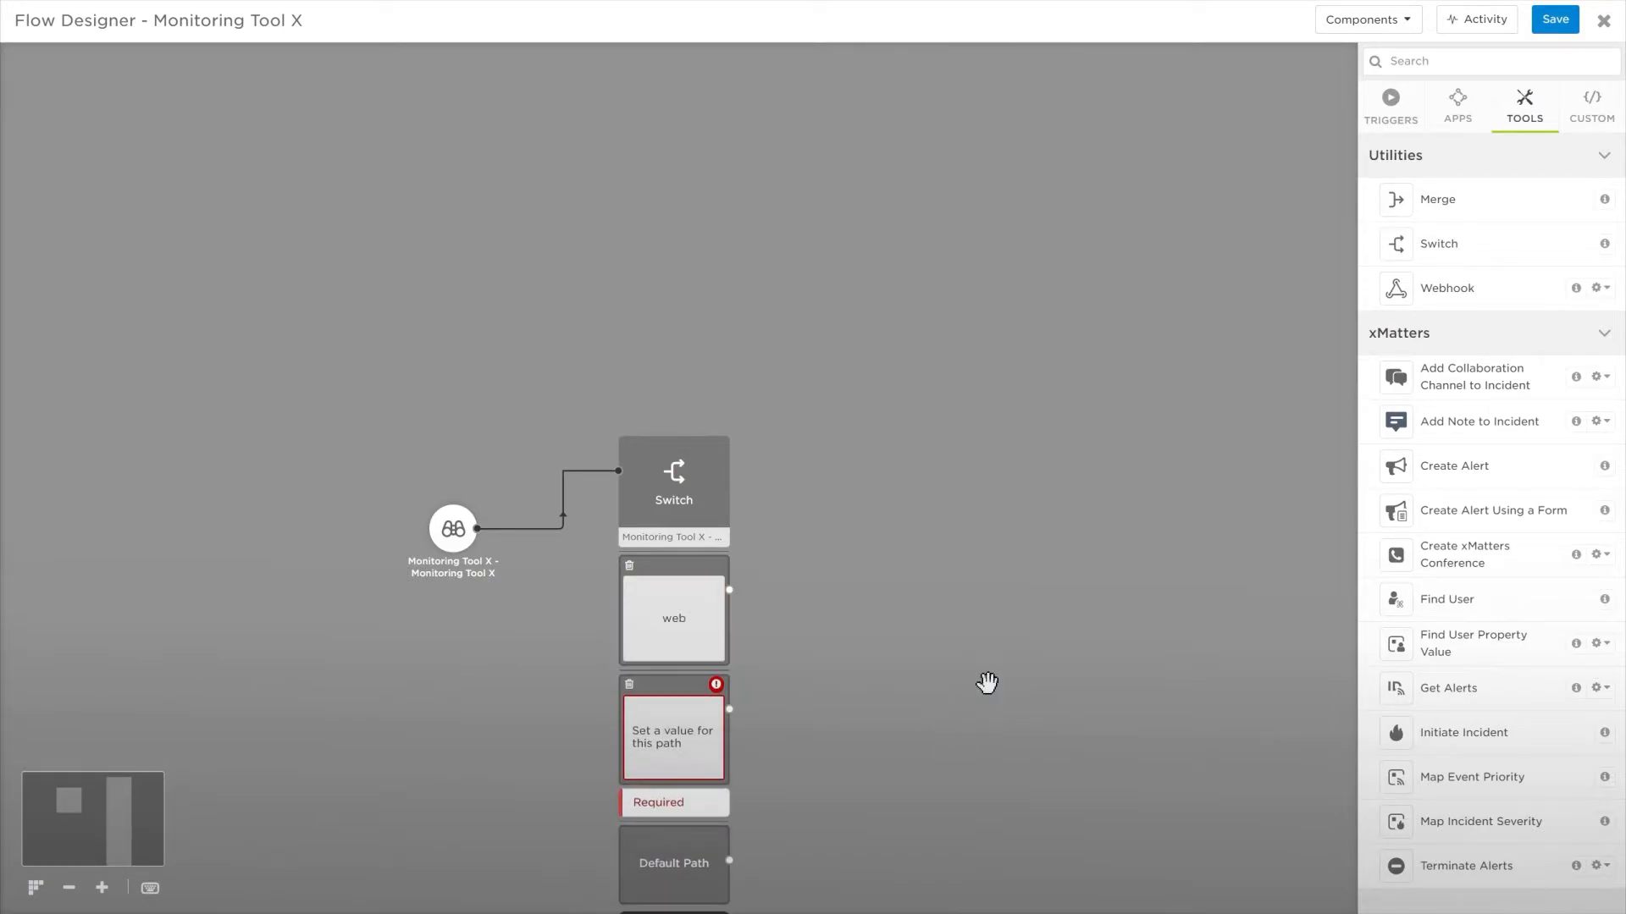
pyautogui.click(716, 775)
pyautogui.write('network')
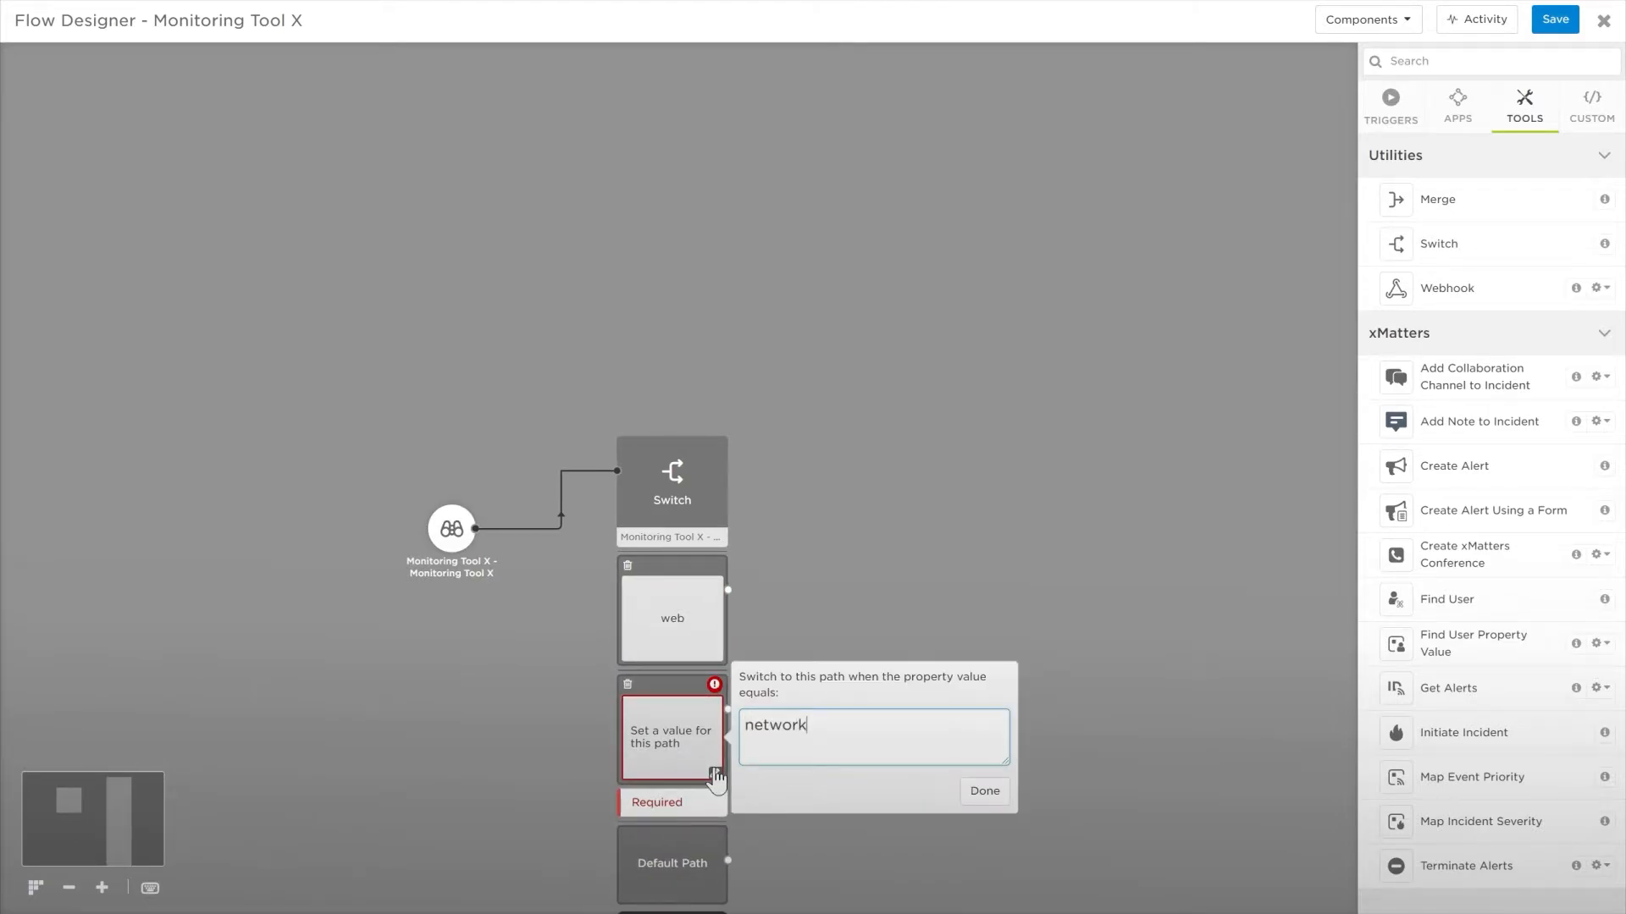
pyautogui.click(982, 790)
# Add two Create Alert Using a Form steps and connect one to the web path and the other to the network path
pyautogui.moveTo(926, 784); pyautogui.dragTo(934, 610)
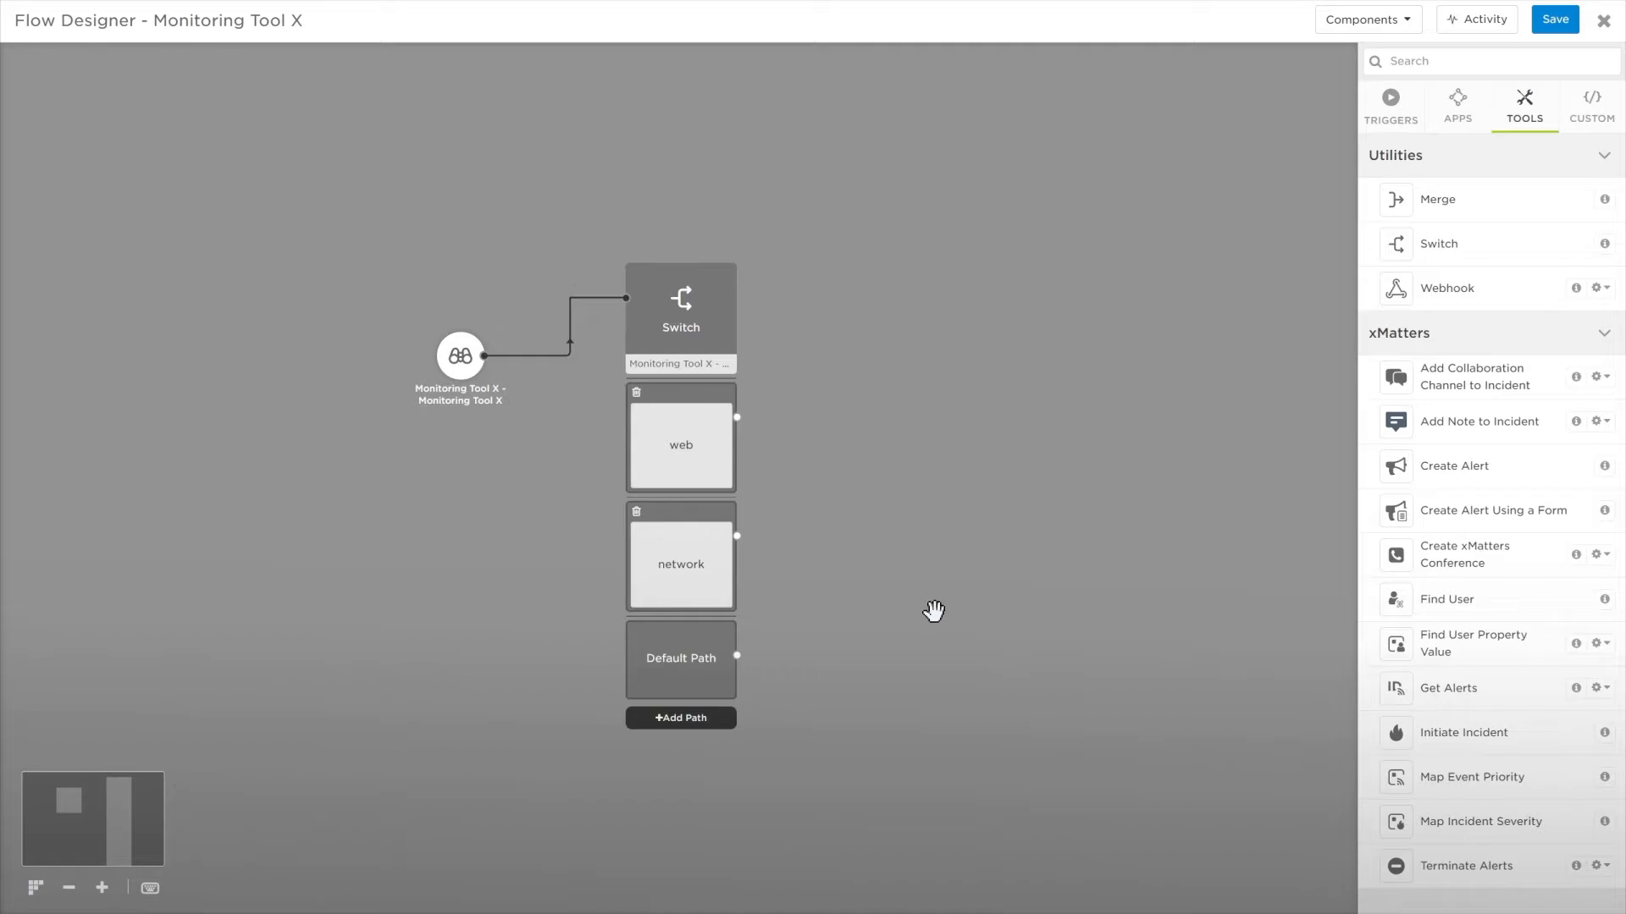
pyautogui.moveTo(1469, 523); pyautogui.dragTo(953, 613)
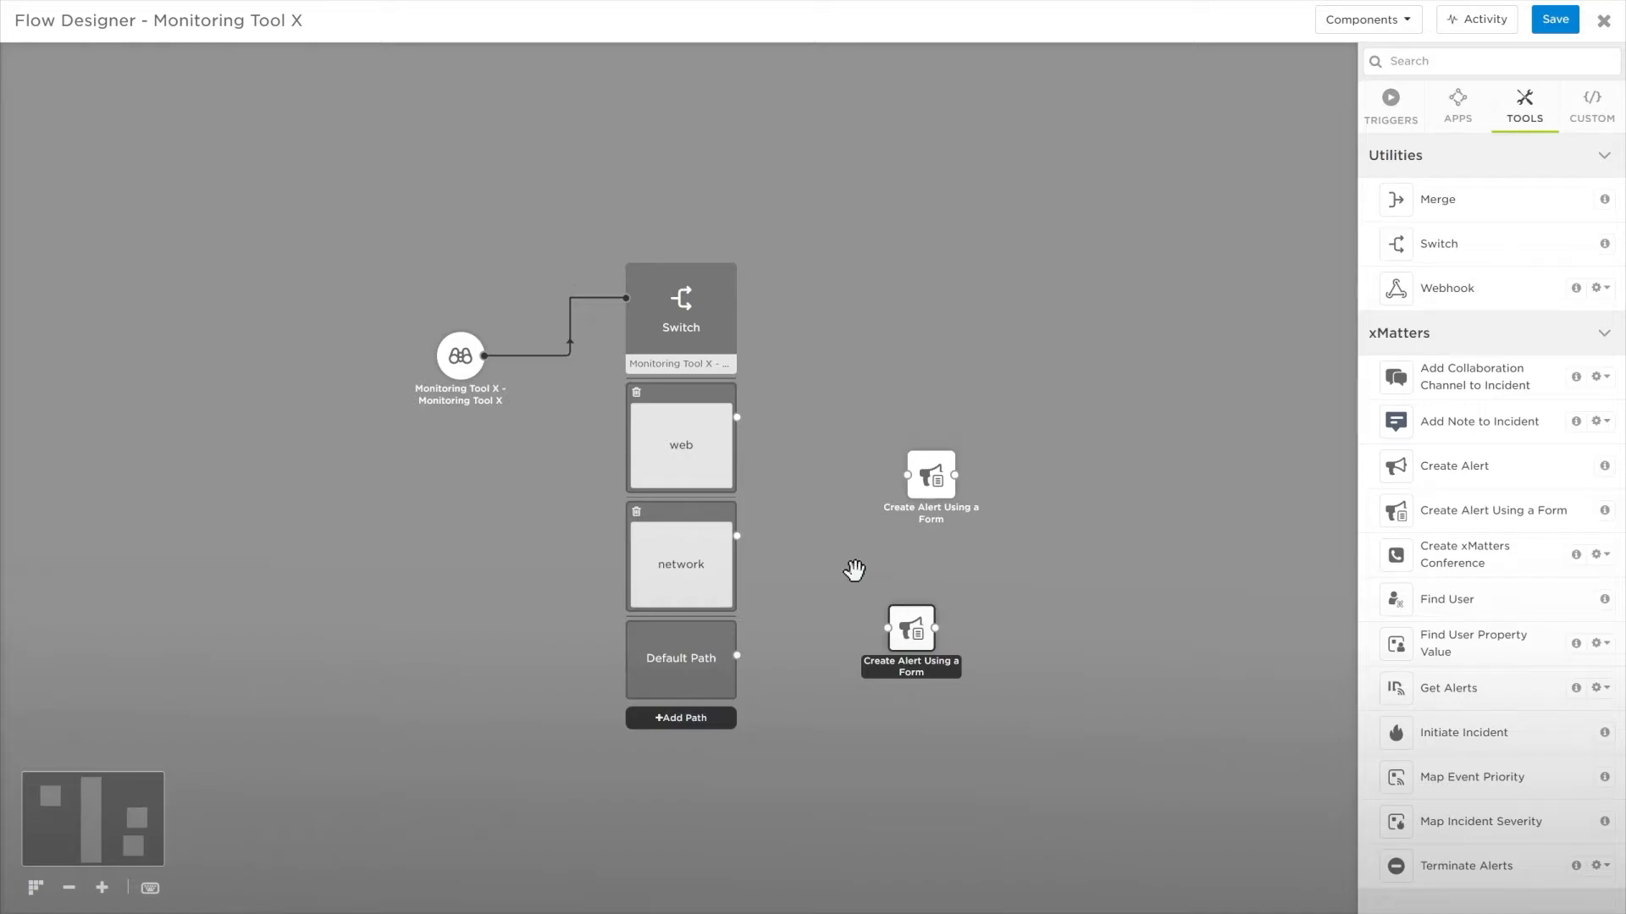
pyautogui.moveTo(736, 417); pyautogui.dragTo(914, 476)
pyautogui.moveTo(737, 535); pyautogui.dragTo(896, 629)
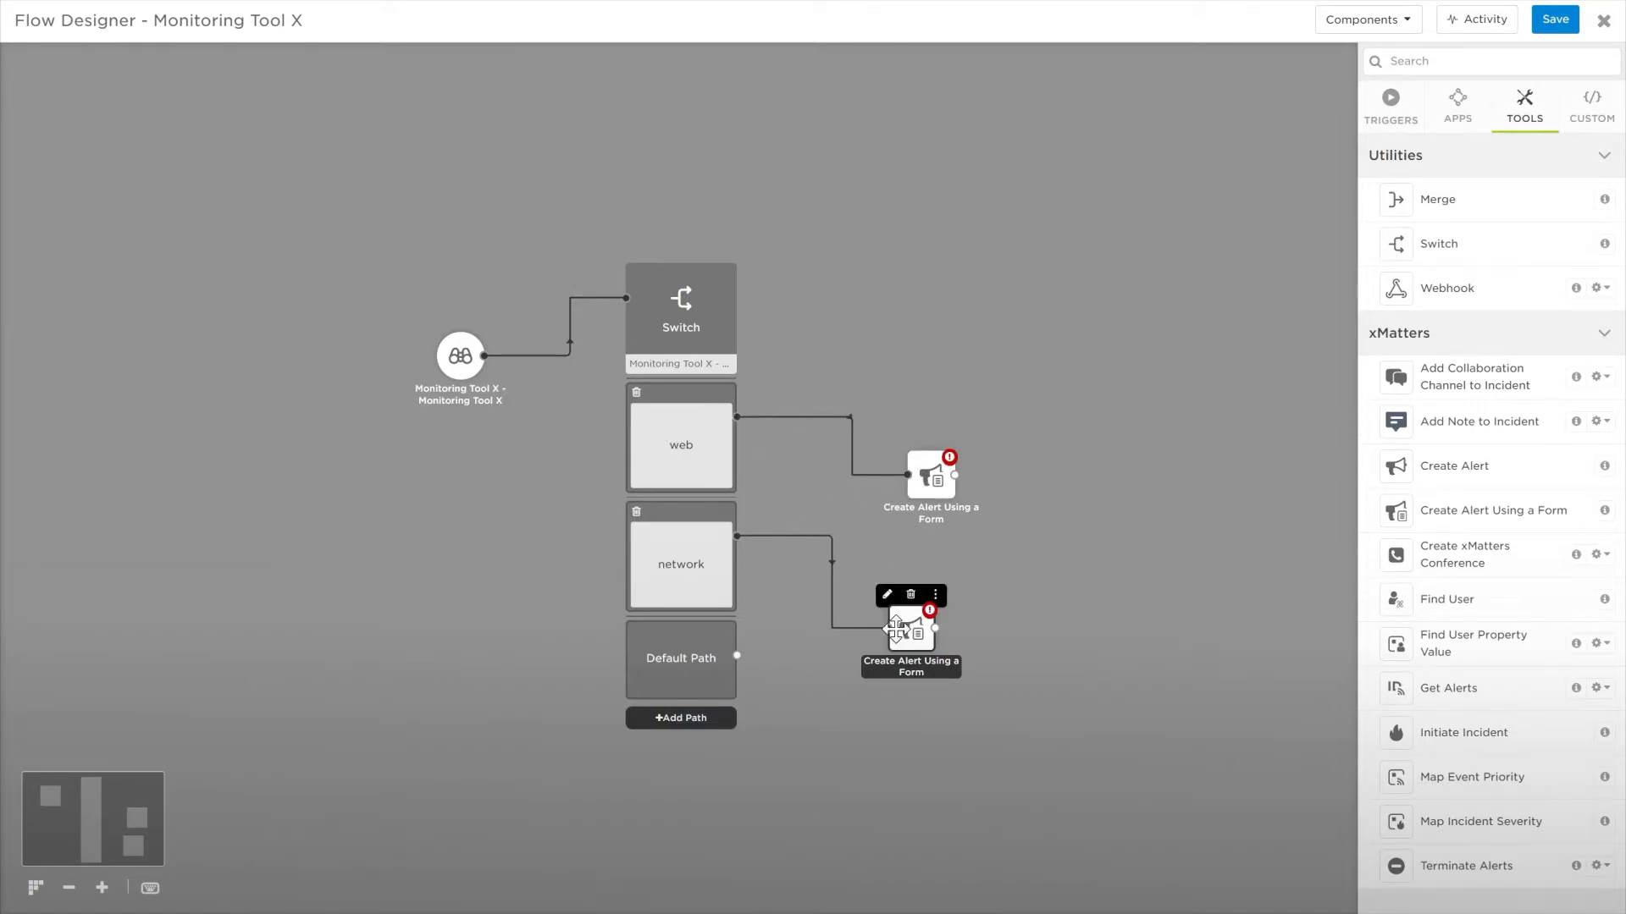
# Apply the Monitoring Tool X form to the web path's alert, with incident ID web001 and recipients web team
pyautogui.click(908, 441)
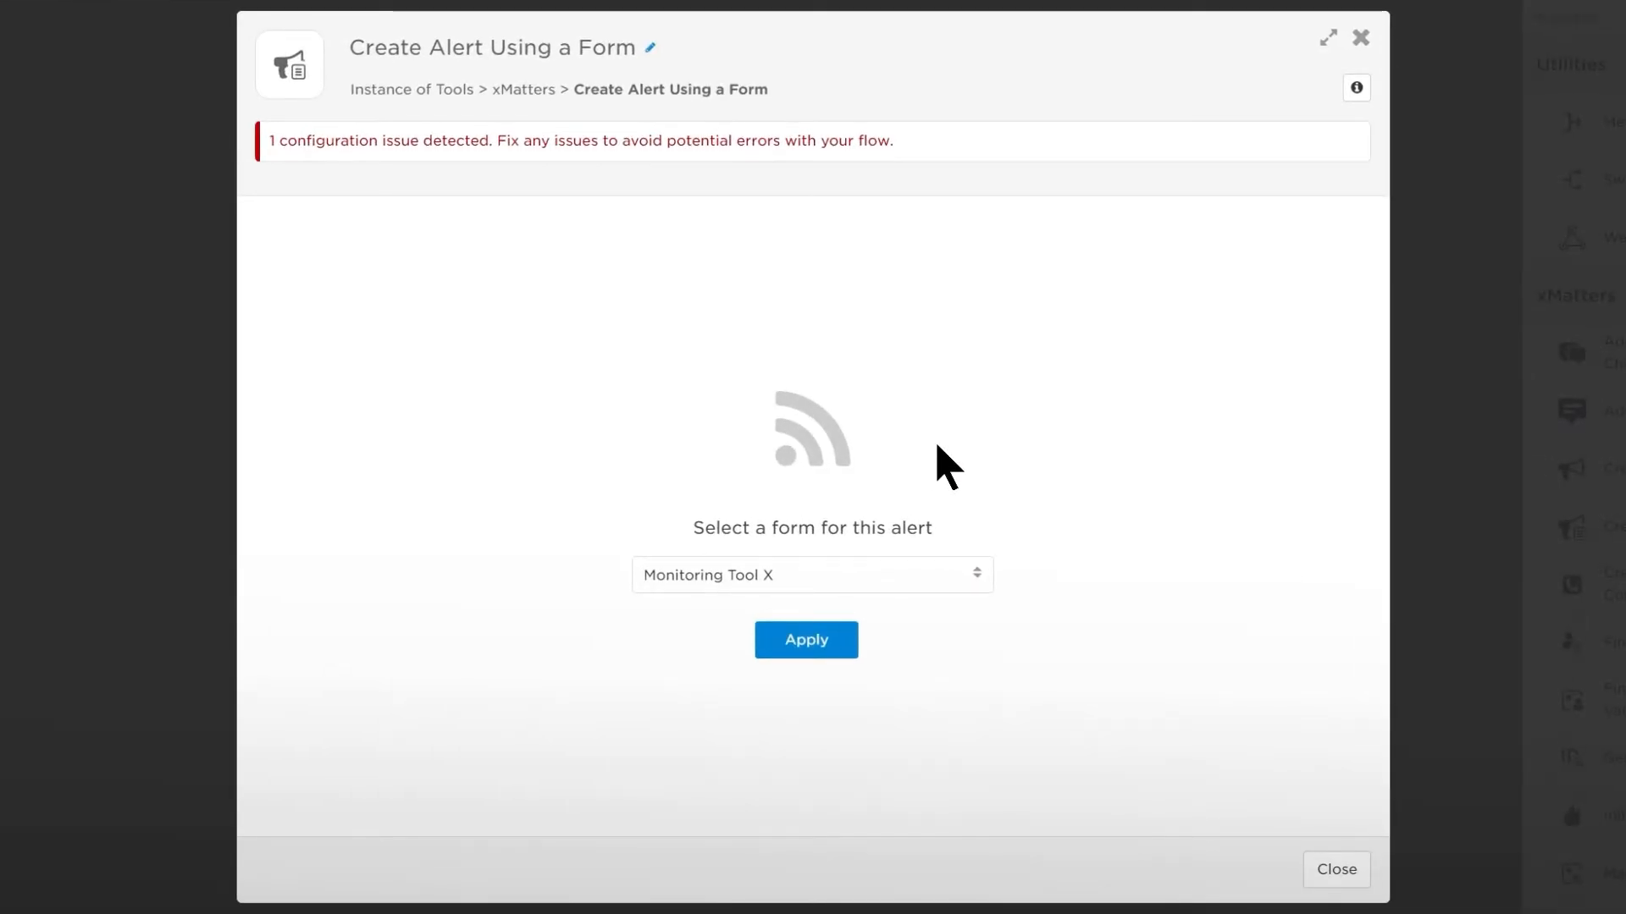
pyautogui.click(828, 641)
pyautogui.click(603, 294)
pyautogui.write('web001')
pyautogui.click(573, 381)
pyautogui.write('web team')
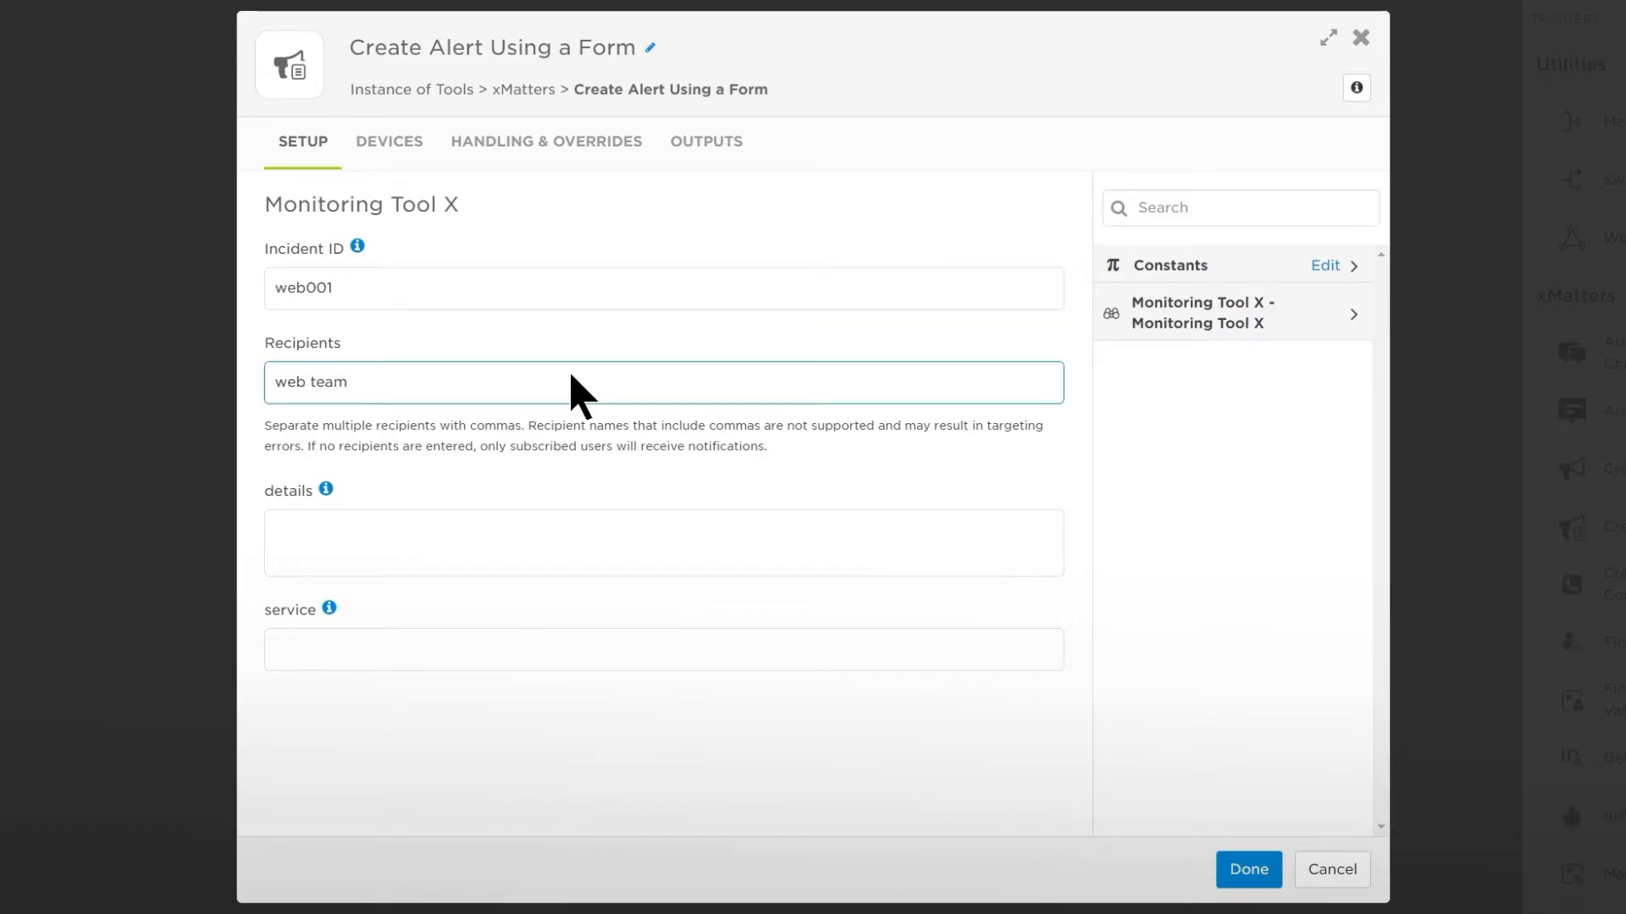
# Map the trigger's service and details outputs to the matching fields of the web alert and accept its setup
pyautogui.click(1179, 330)
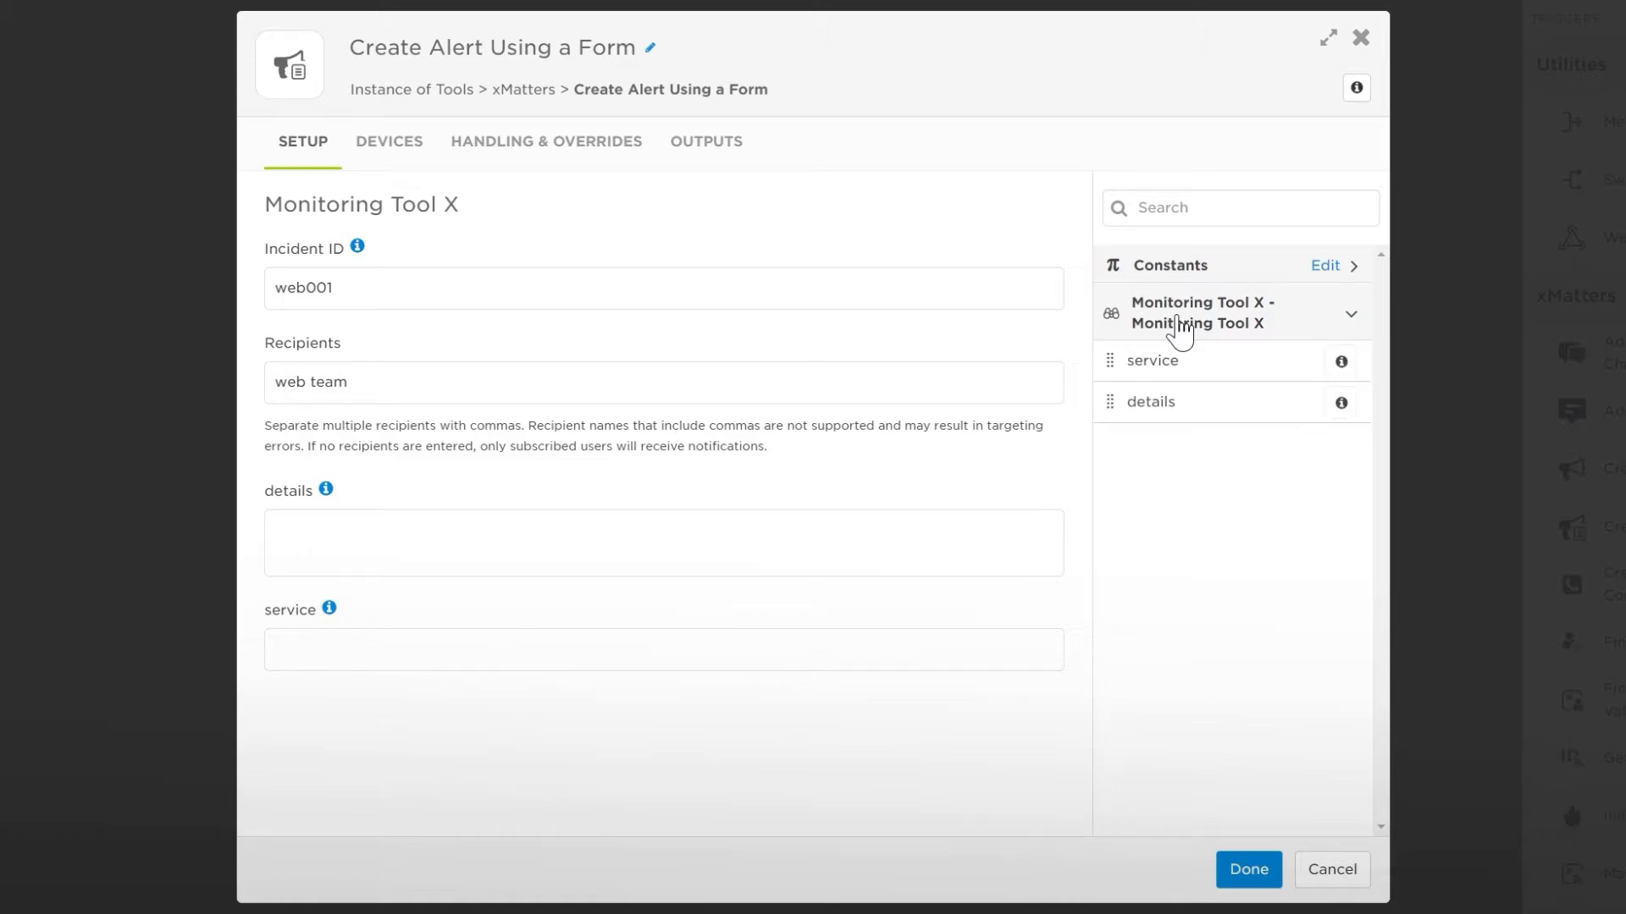
pyautogui.moveTo(867, 562); pyautogui.dragTo(756, 656)
pyautogui.moveTo(1183, 404); pyautogui.dragTo(866, 537)
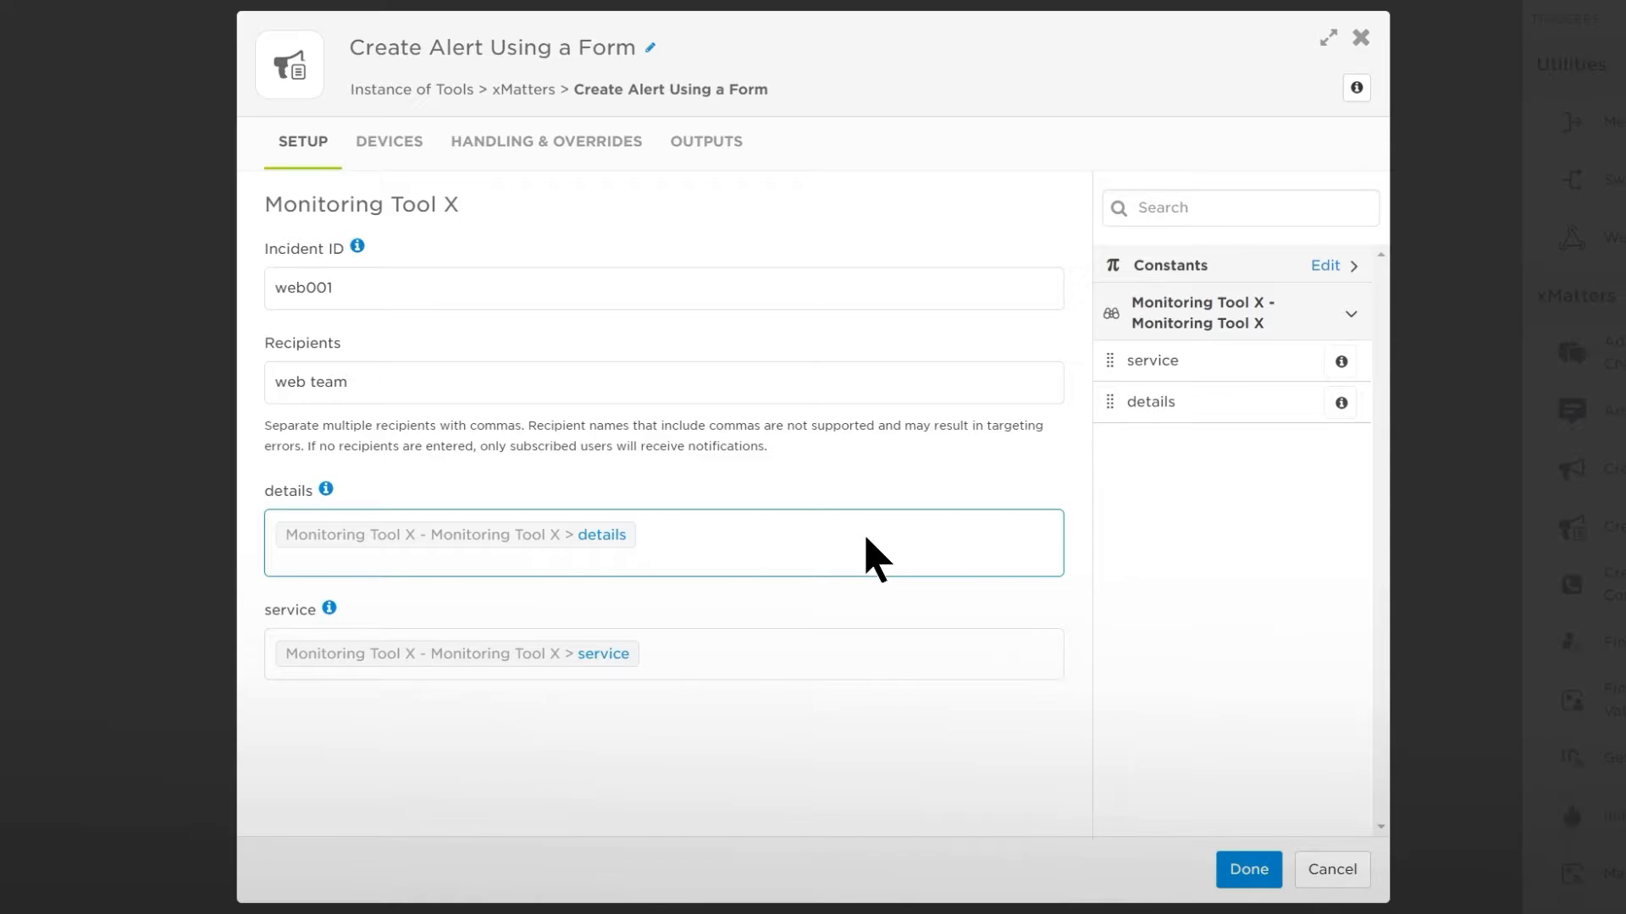
pyautogui.click(1232, 869)
# Apply the Monitoring Tool X form to the network path's alert, with incident ID network001 and recipients network team
pyautogui.doubleClick(916, 665)
pyautogui.click(805, 639)
pyautogui.click(586, 290)
pyautogui.write('network001')
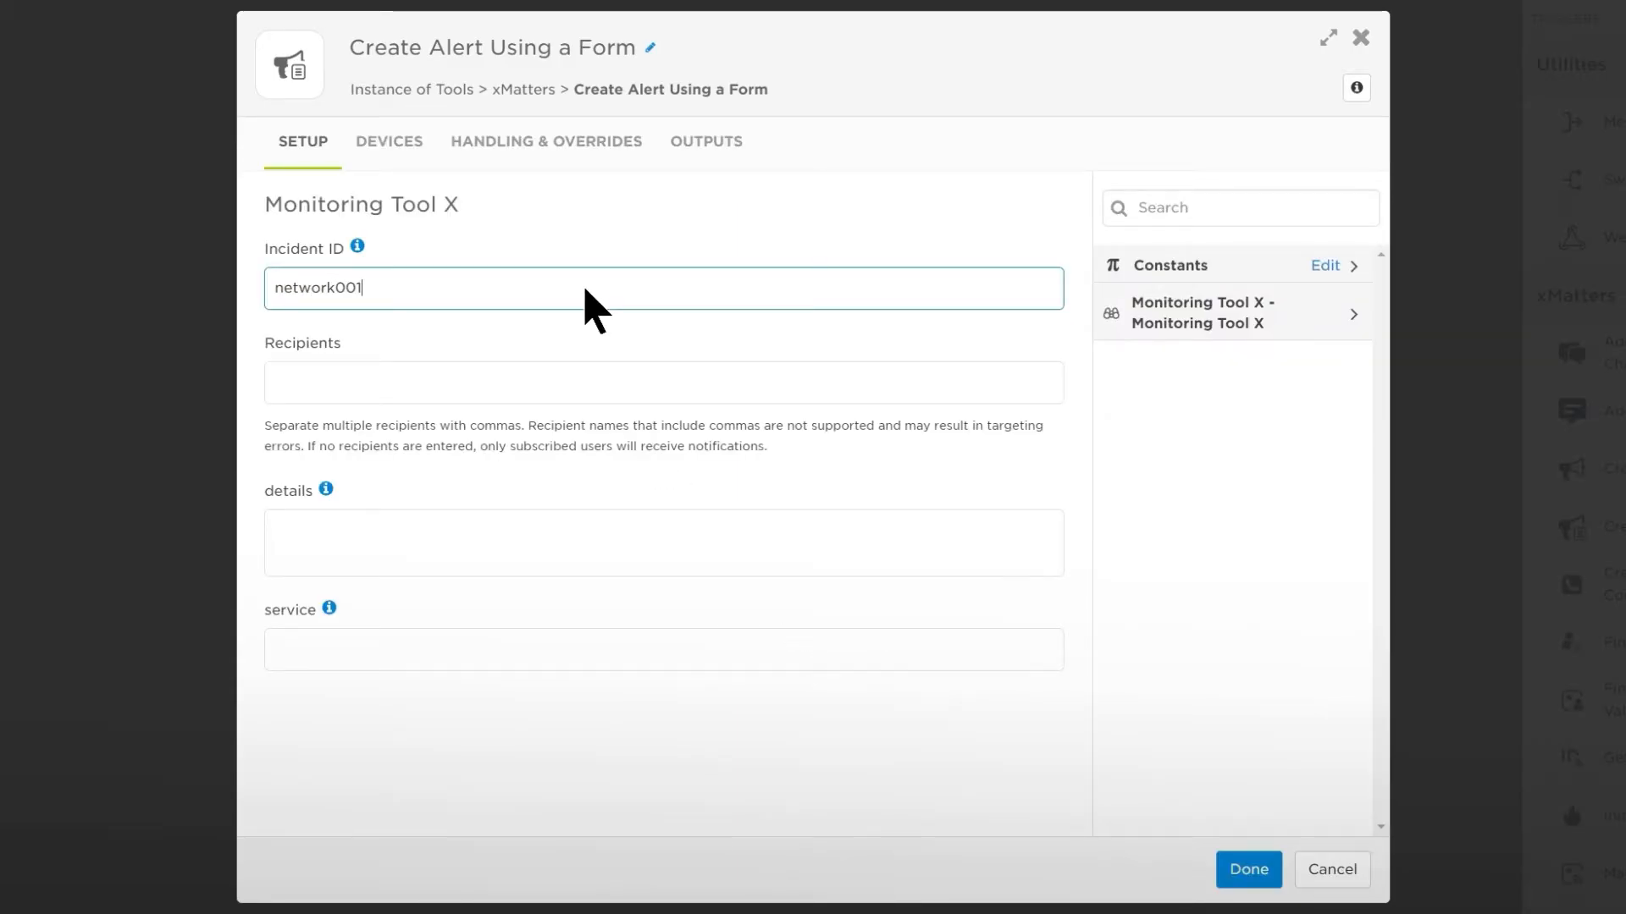
pyautogui.click(570, 381)
pyautogui.write('network team')
# Map the trigger's service and details outputs to the matching fields of the network alert and accept its setup
pyautogui.click(1168, 315)
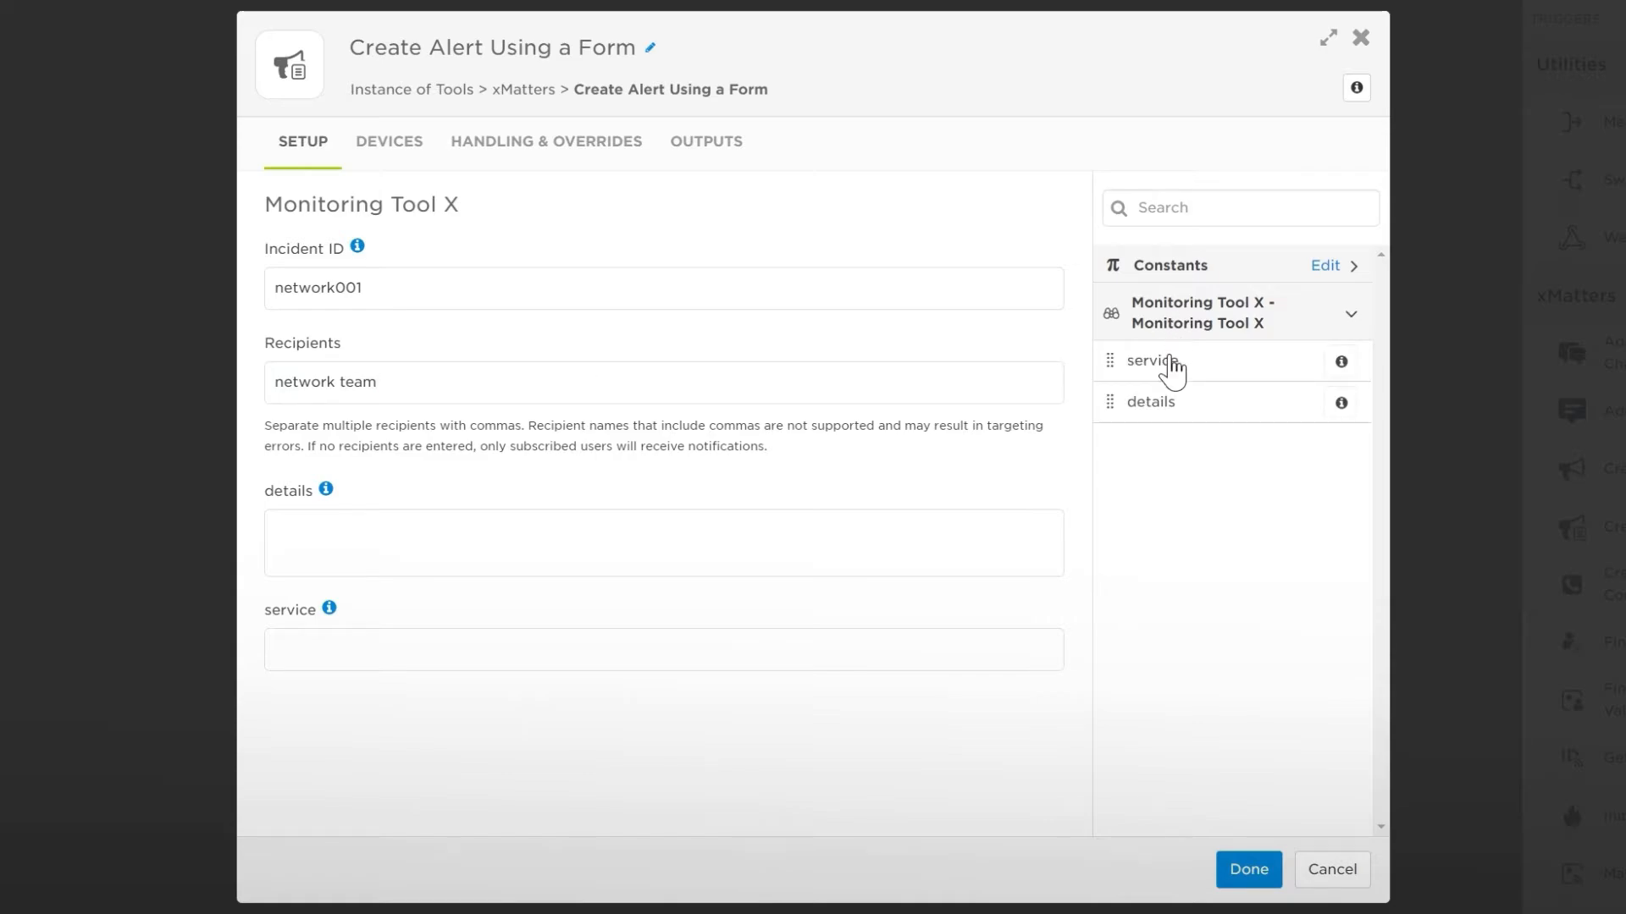
pyautogui.moveTo(1169, 362); pyautogui.dragTo(805, 662)
pyautogui.moveTo(1162, 402); pyautogui.dragTo(931, 542)
pyautogui.click(1249, 869)
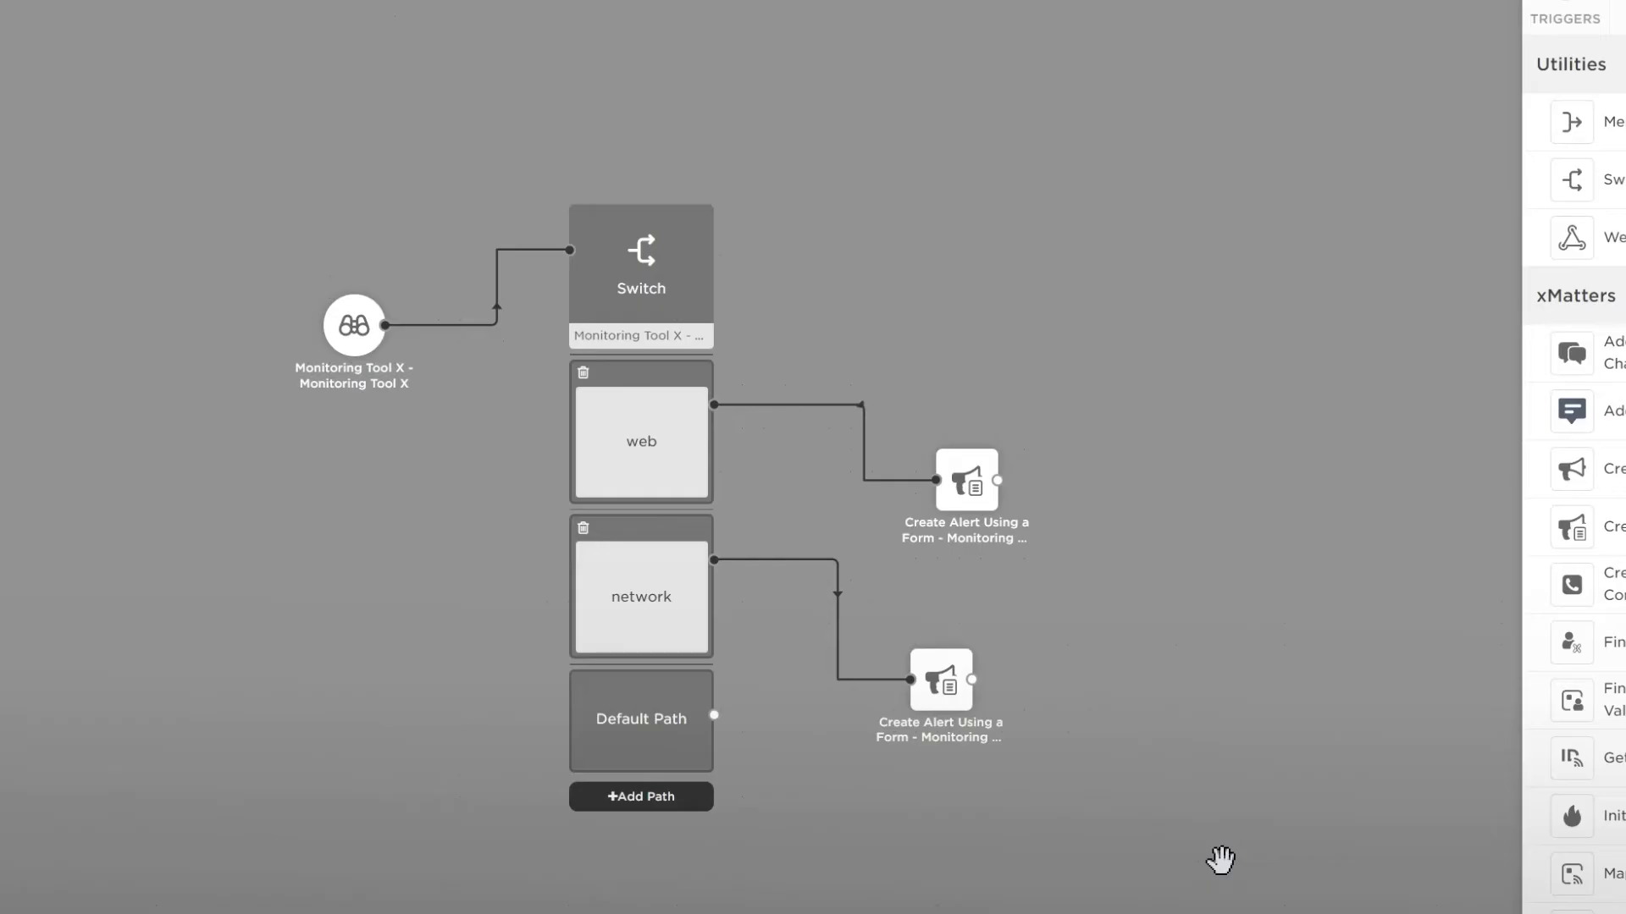
pyautogui.moveTo(913, 707); pyautogui.dragTo(828, 688)
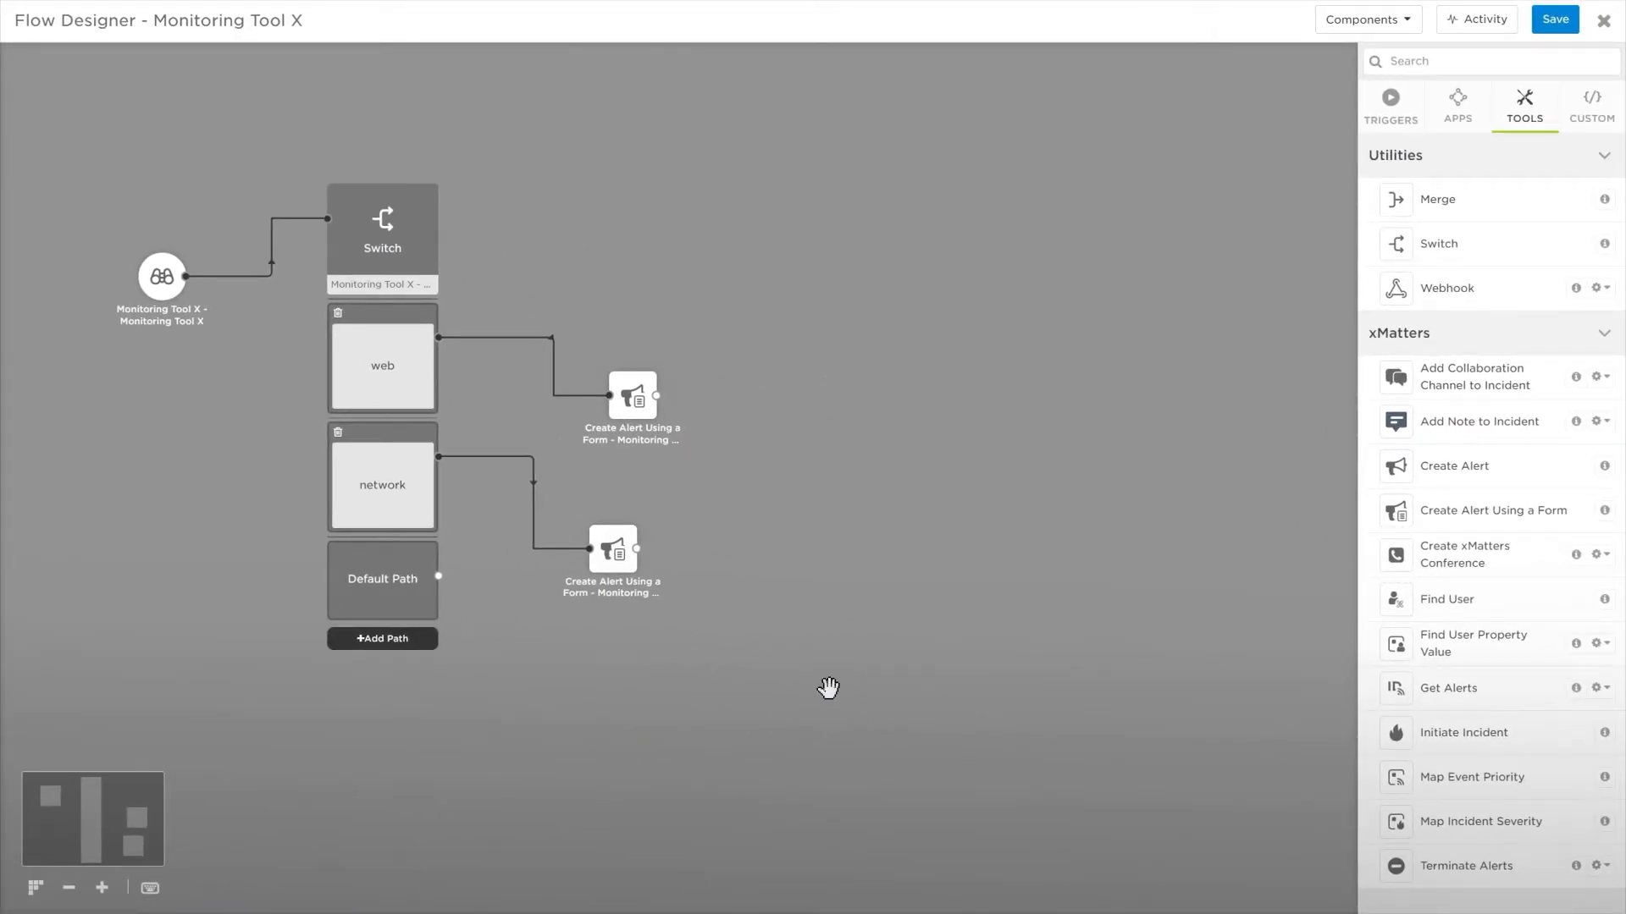
pyautogui.click(1365, 20)
pyautogui.click(1358, 83)
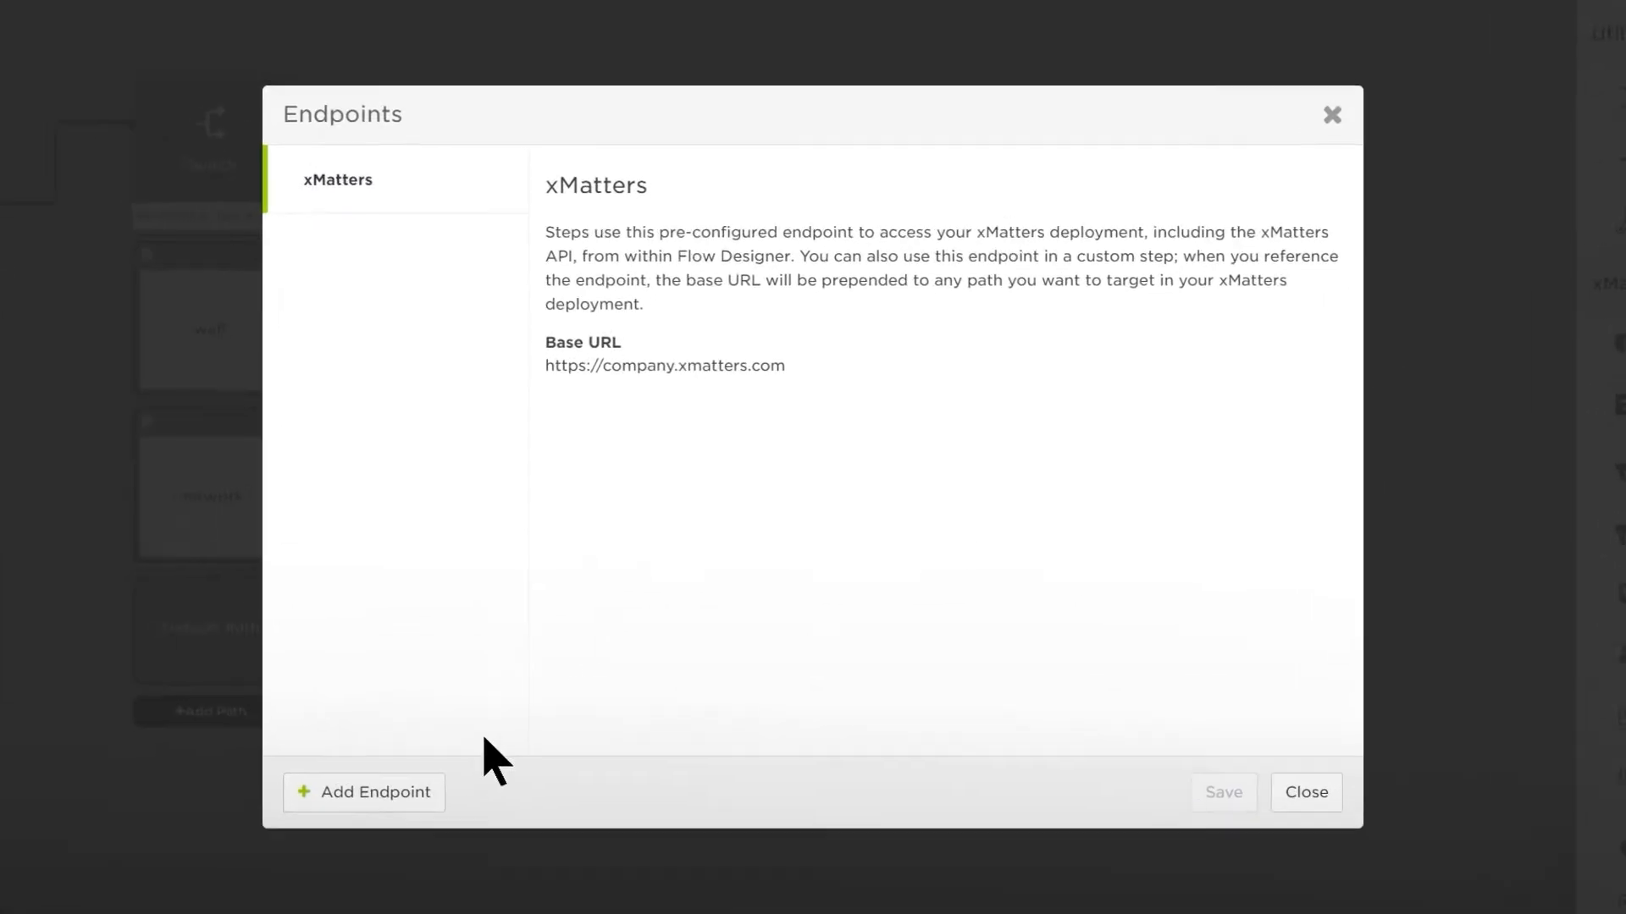
pyautogui.click(520, 705)
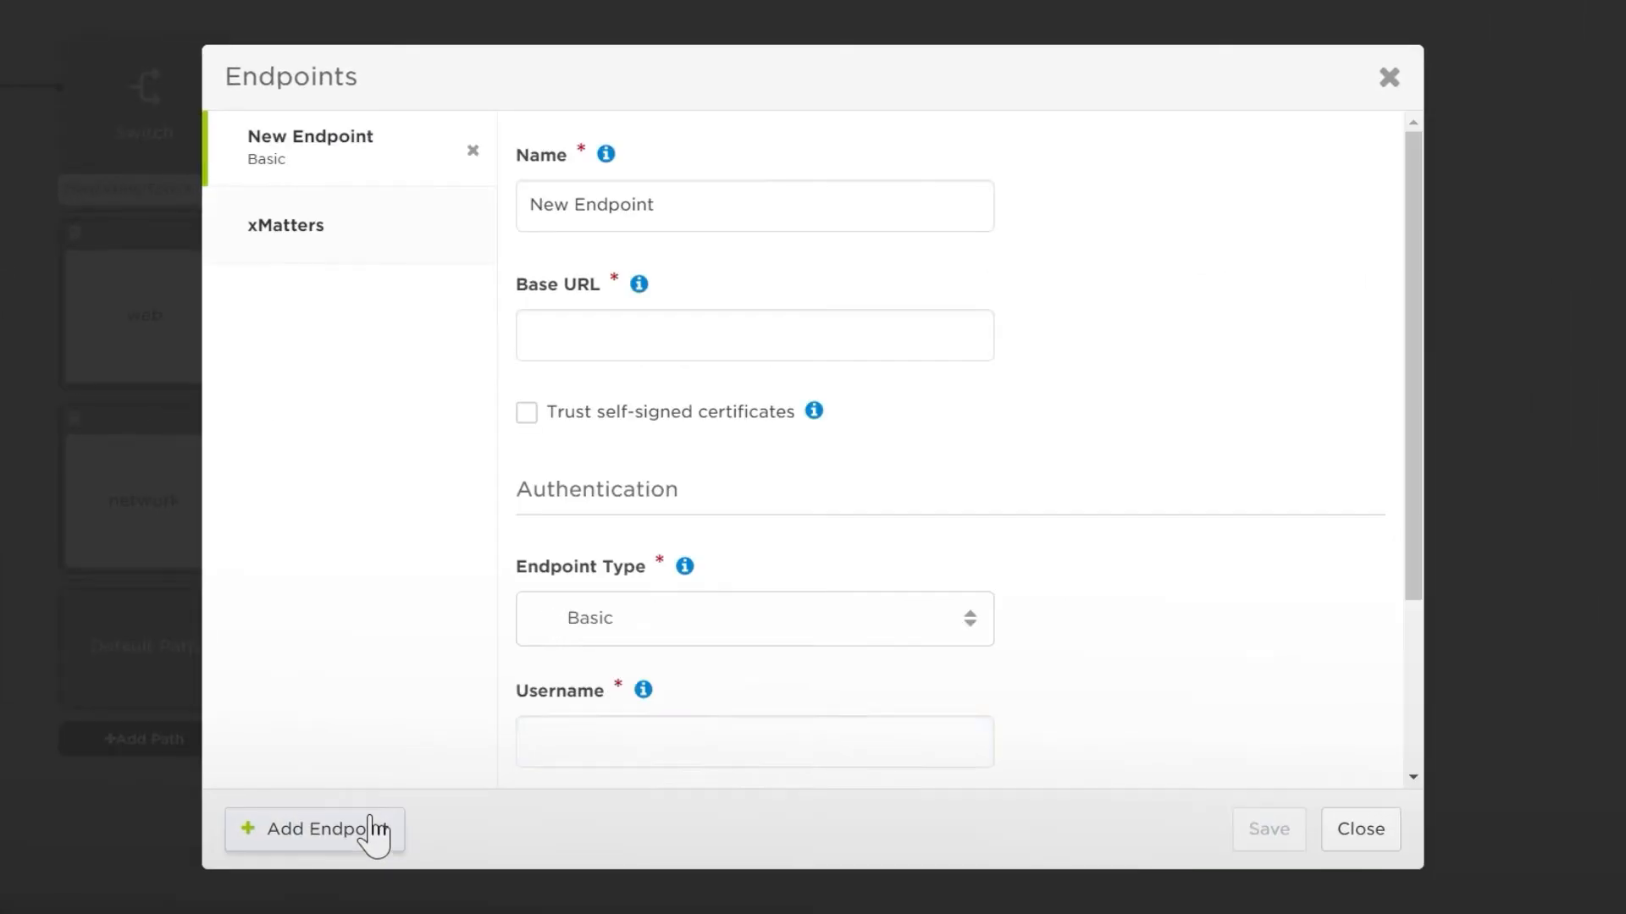
pyautogui.tripleClick(693, 203)
pyautogui.write('Notify Me')
pyautogui.press('Tab')
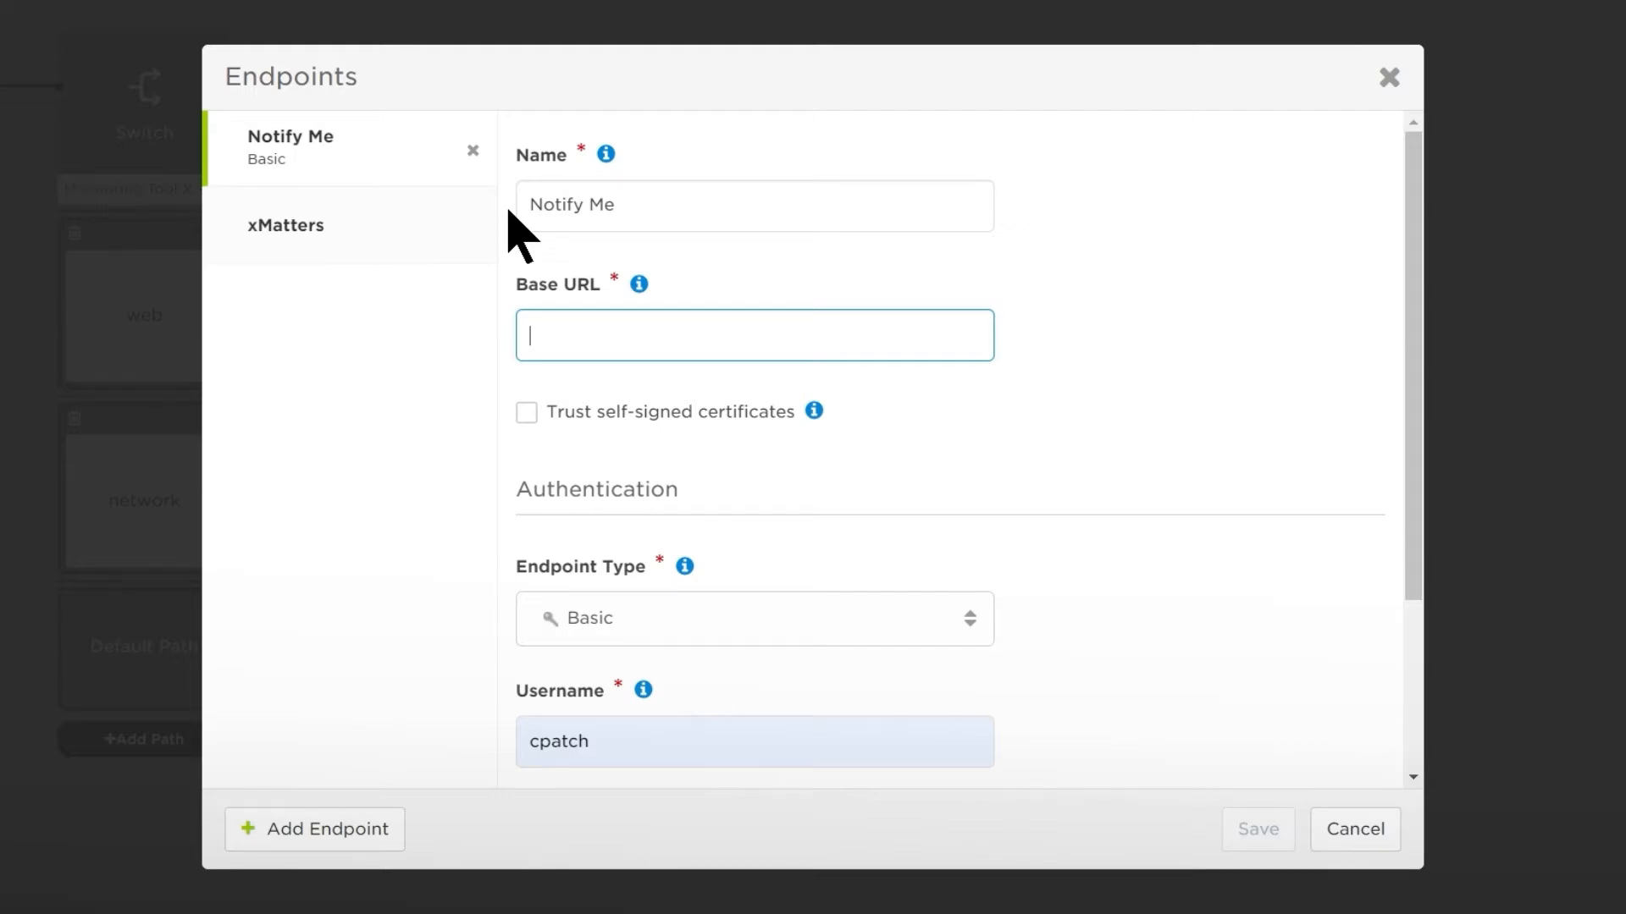
pyautogui.hotkey('ctrl', 'v')
pyautogui.click(1092, 474)
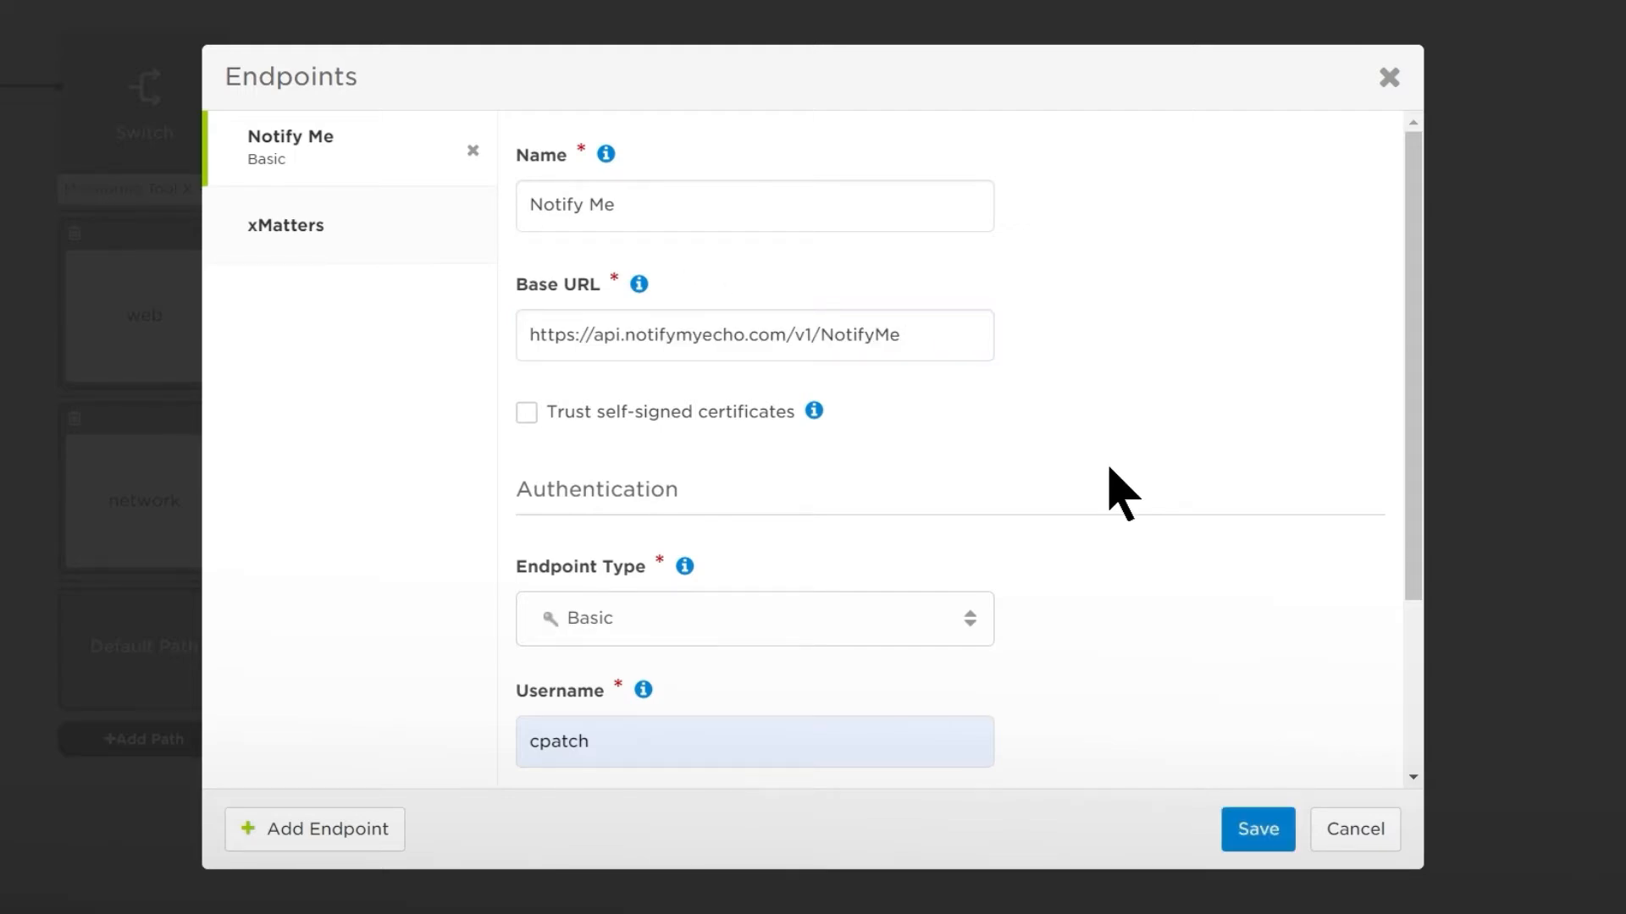
# Set the Notify Me endpoint's type to No Authentication, save it and close the endpoint settings
pyautogui.scroll(-3, 1021, 445)
pyautogui.click(954, 375)
pyautogui.click(892, 432)
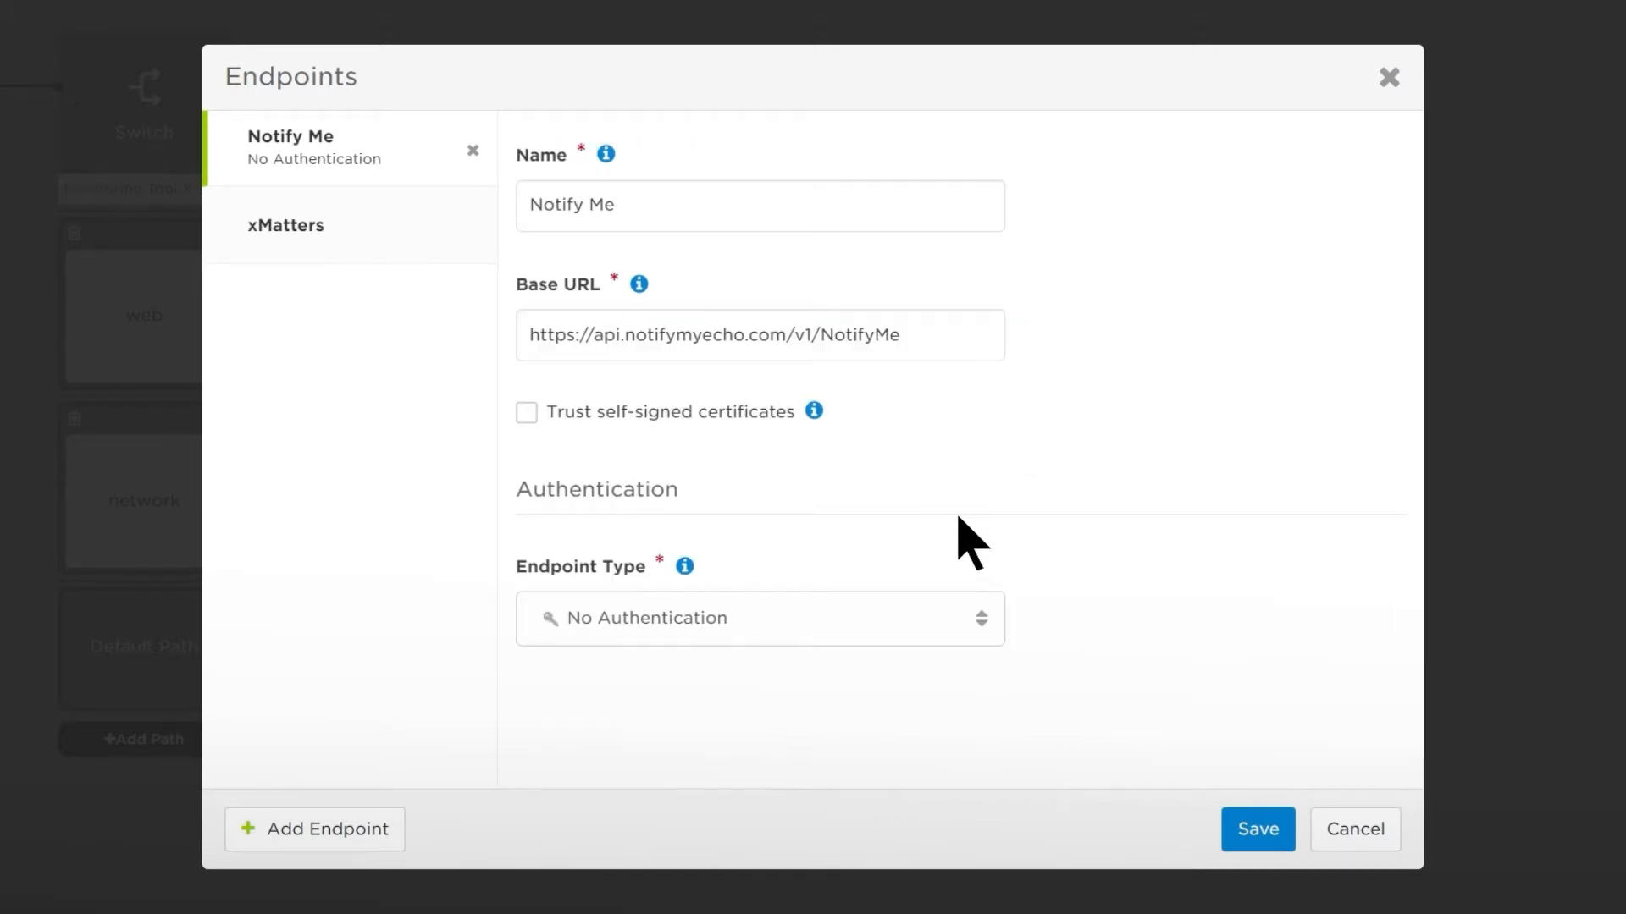
pyautogui.click(1257, 830)
pyautogui.click(1348, 834)
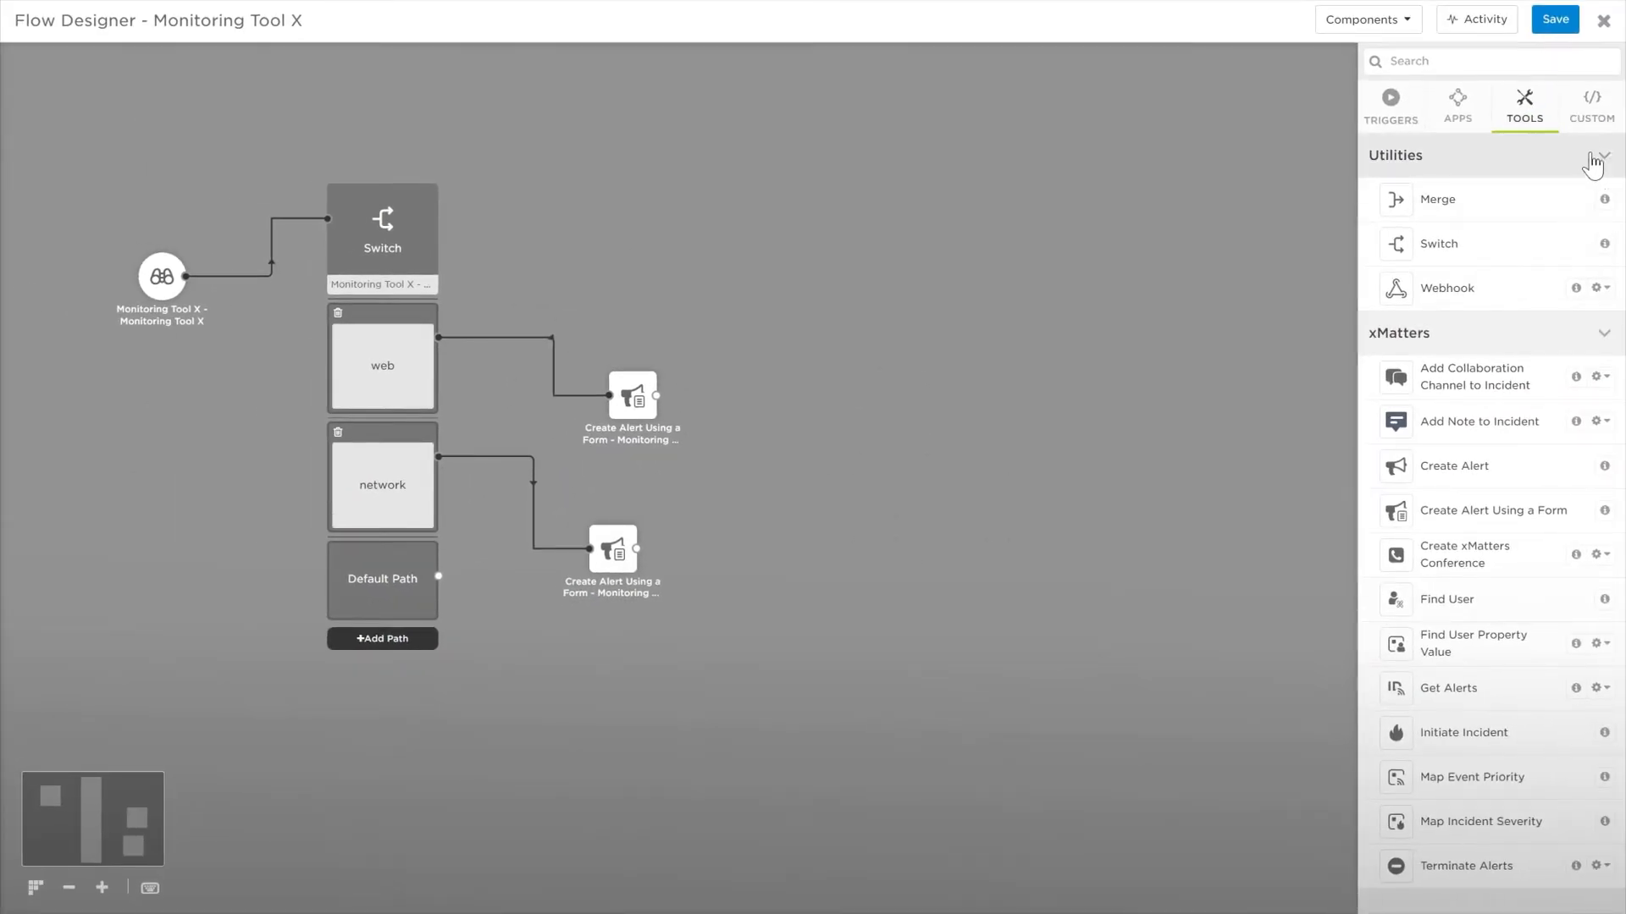
# Start a new custom step named Alexa Notify Issue
pyautogui.click(1599, 126)
pyautogui.click(1439, 891)
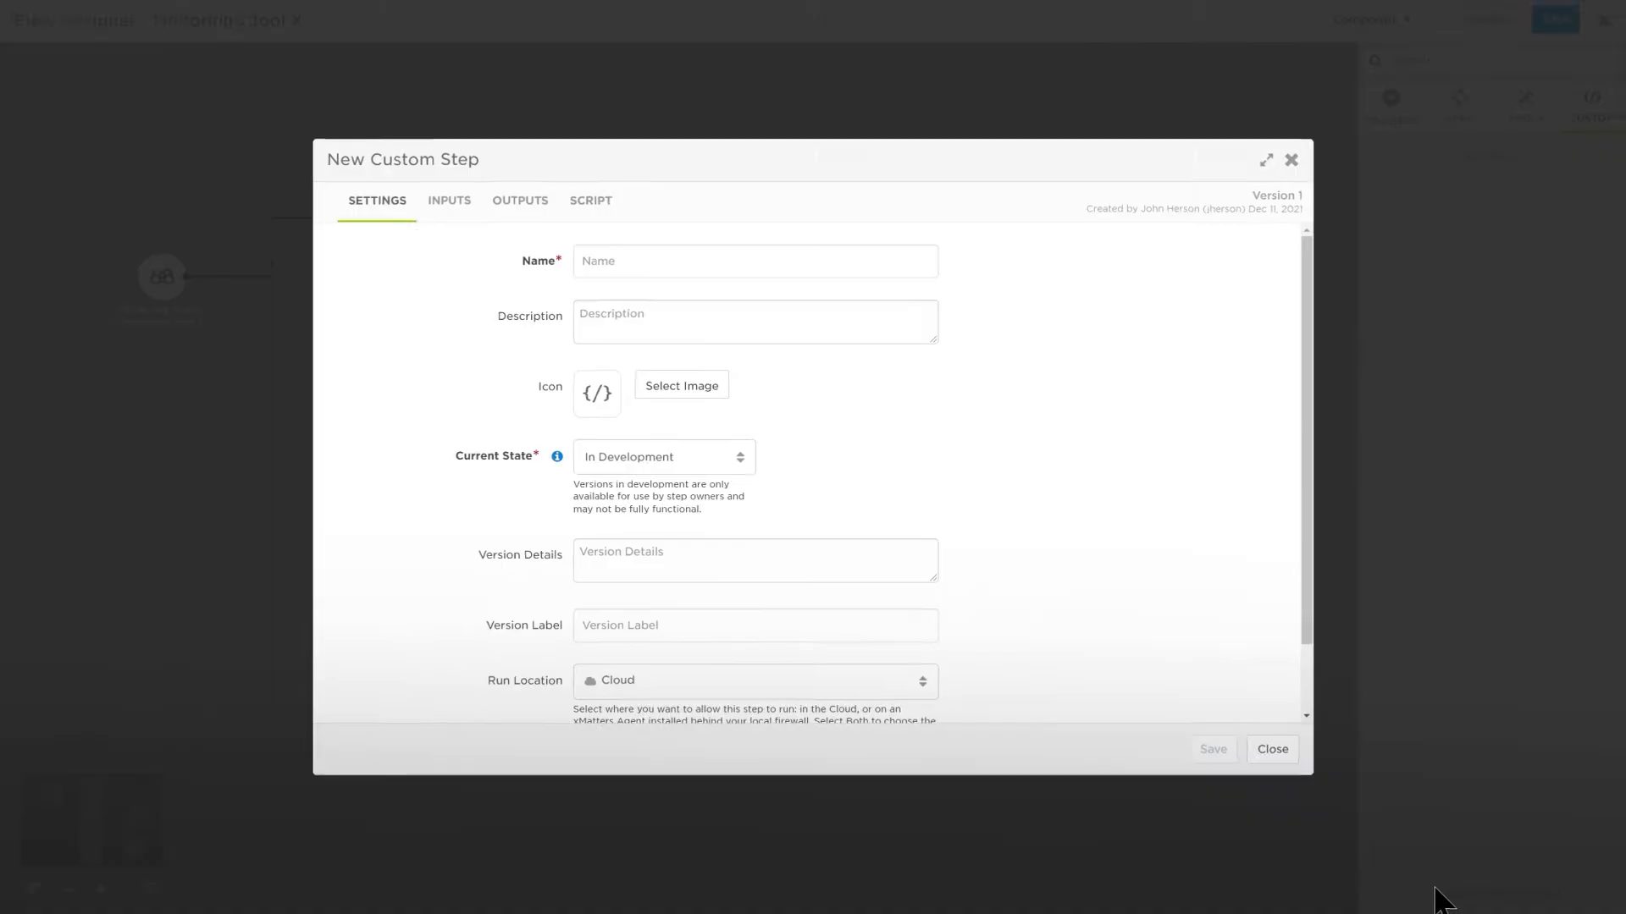
pyautogui.click(857, 218)
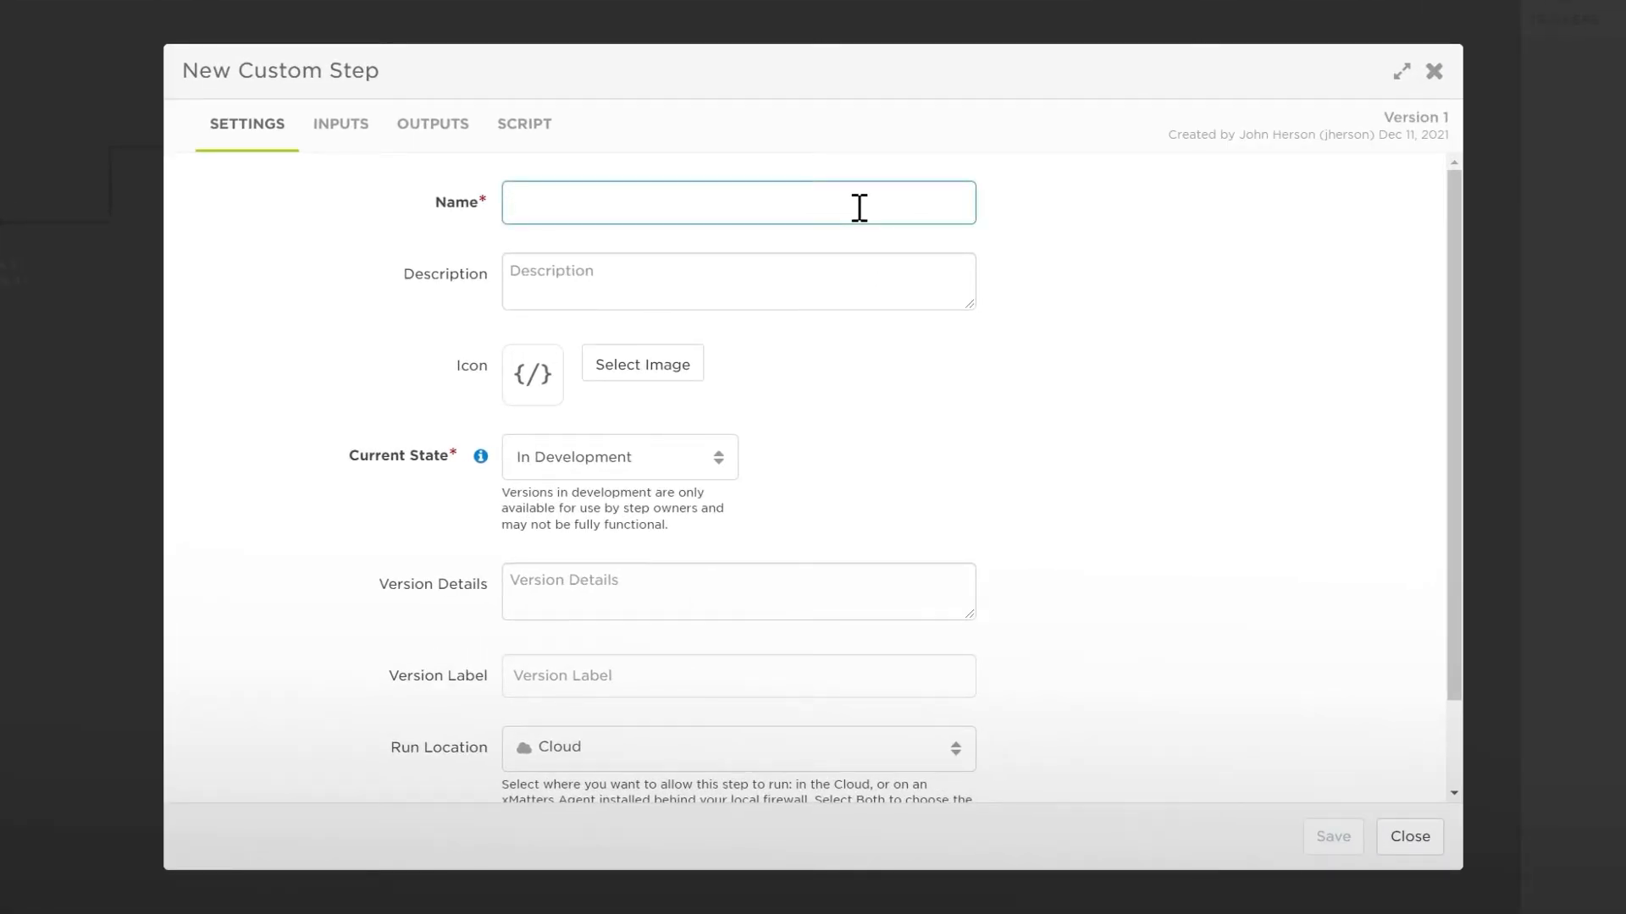
pyautogui.write('Alexa Notify Issue')
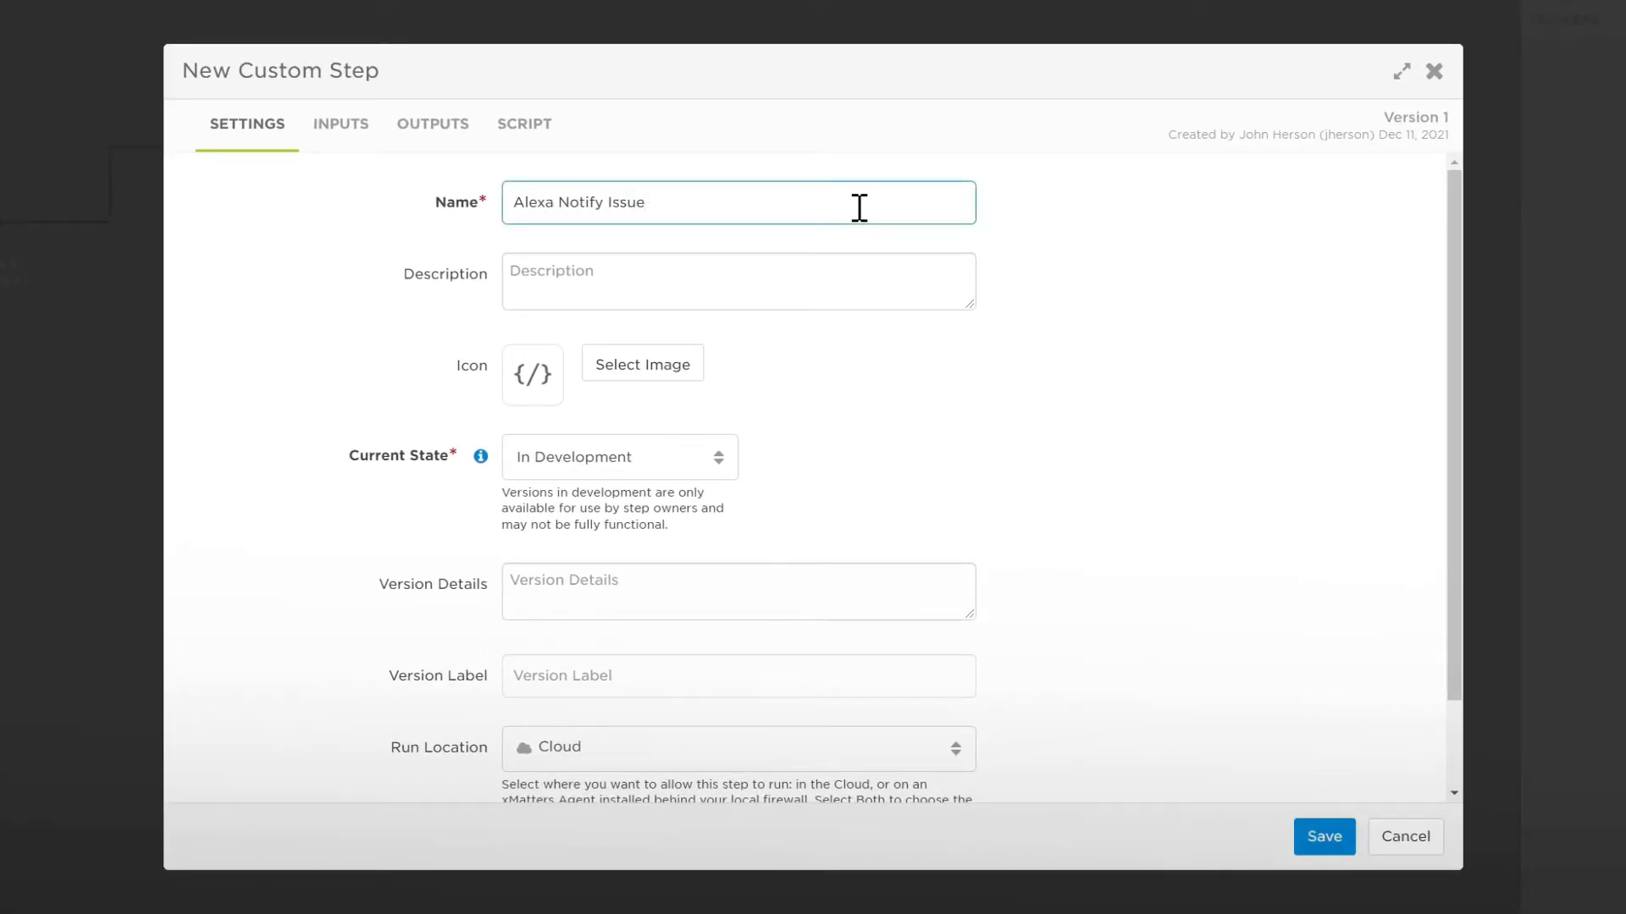
# Give the custom step the robot icon and set its current state to Deployed
pyautogui.click(682, 366)
pyautogui.click(1194, 254)
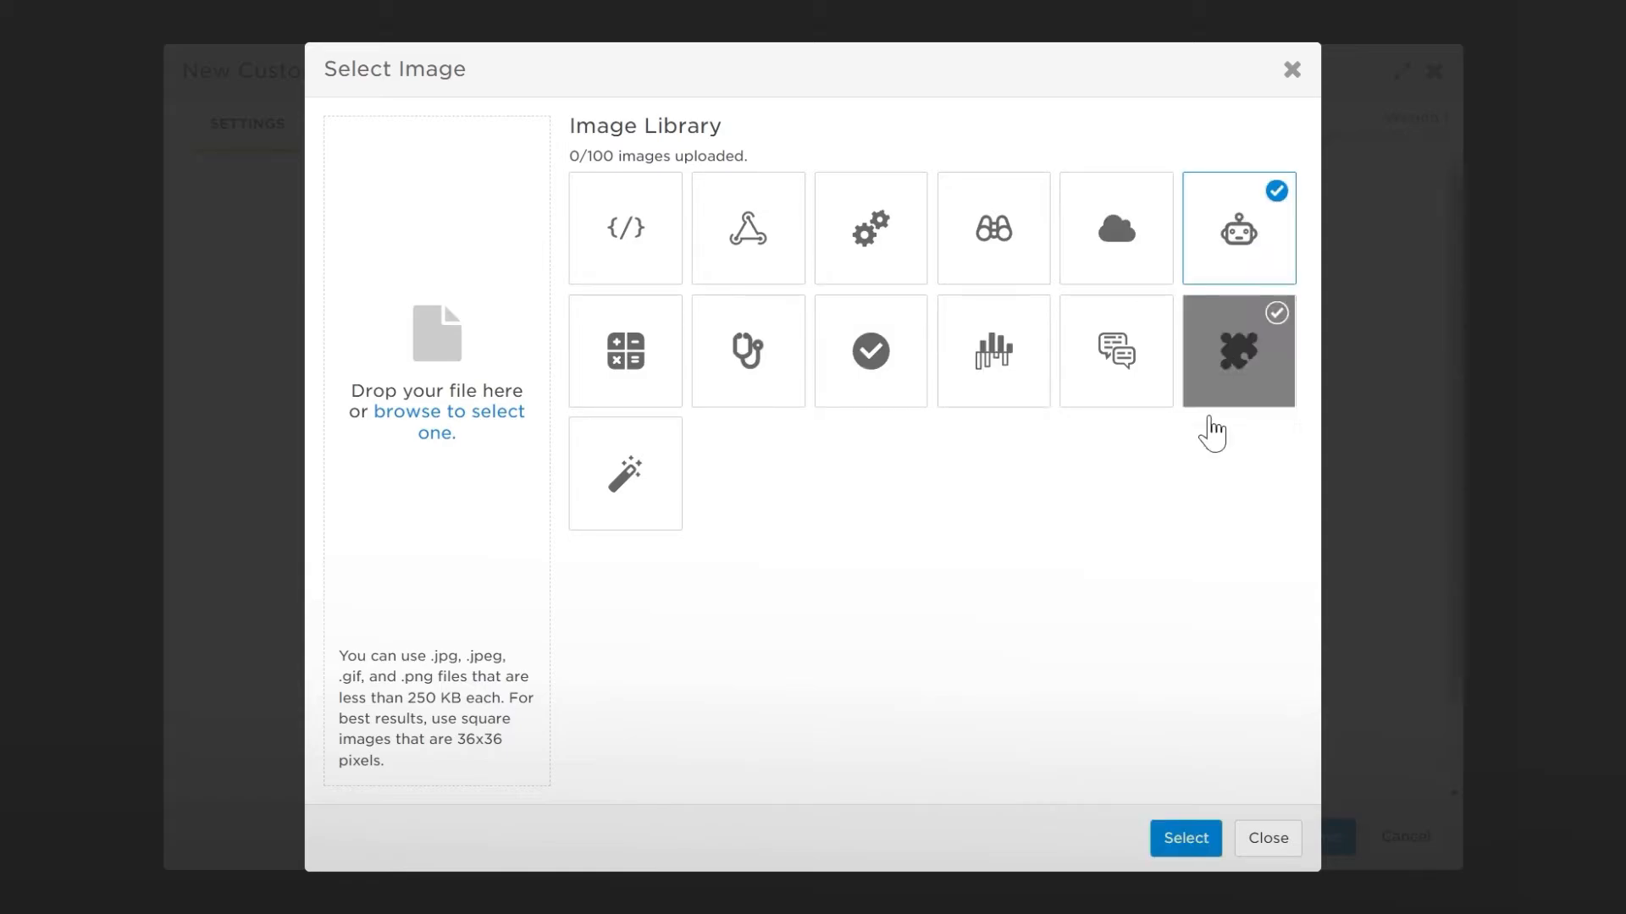
pyautogui.click(1193, 838)
pyautogui.click(644, 465)
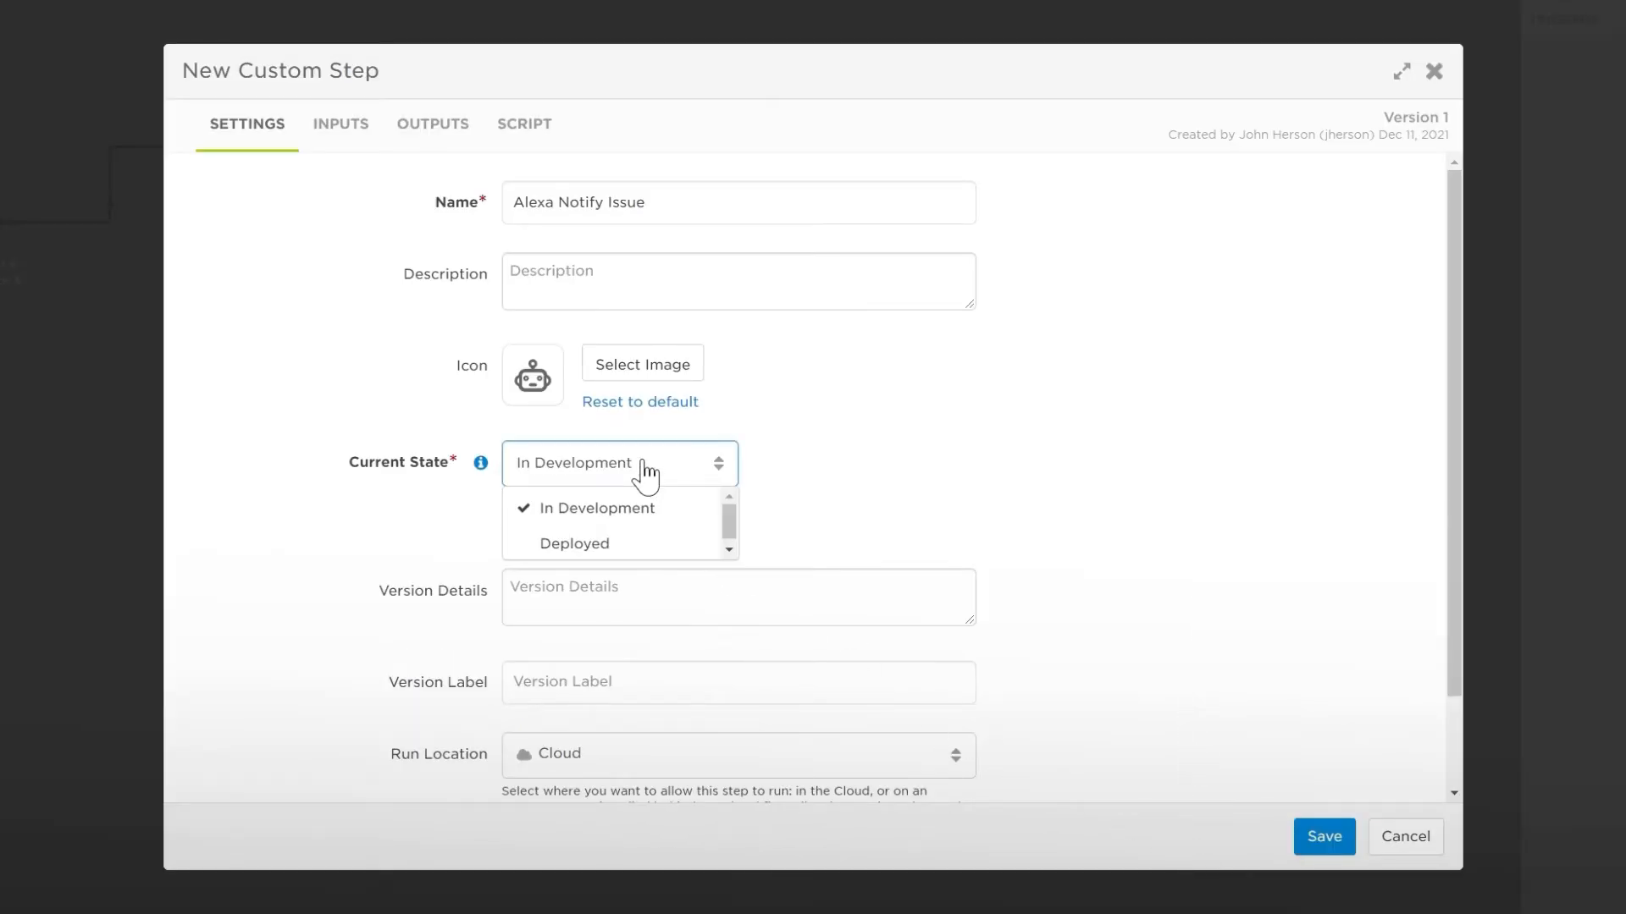
pyautogui.click(613, 546)
# Include an endpoint in the custom step with its endpoint type set to Allow Any
pyautogui.scroll(-2, 952, 508)
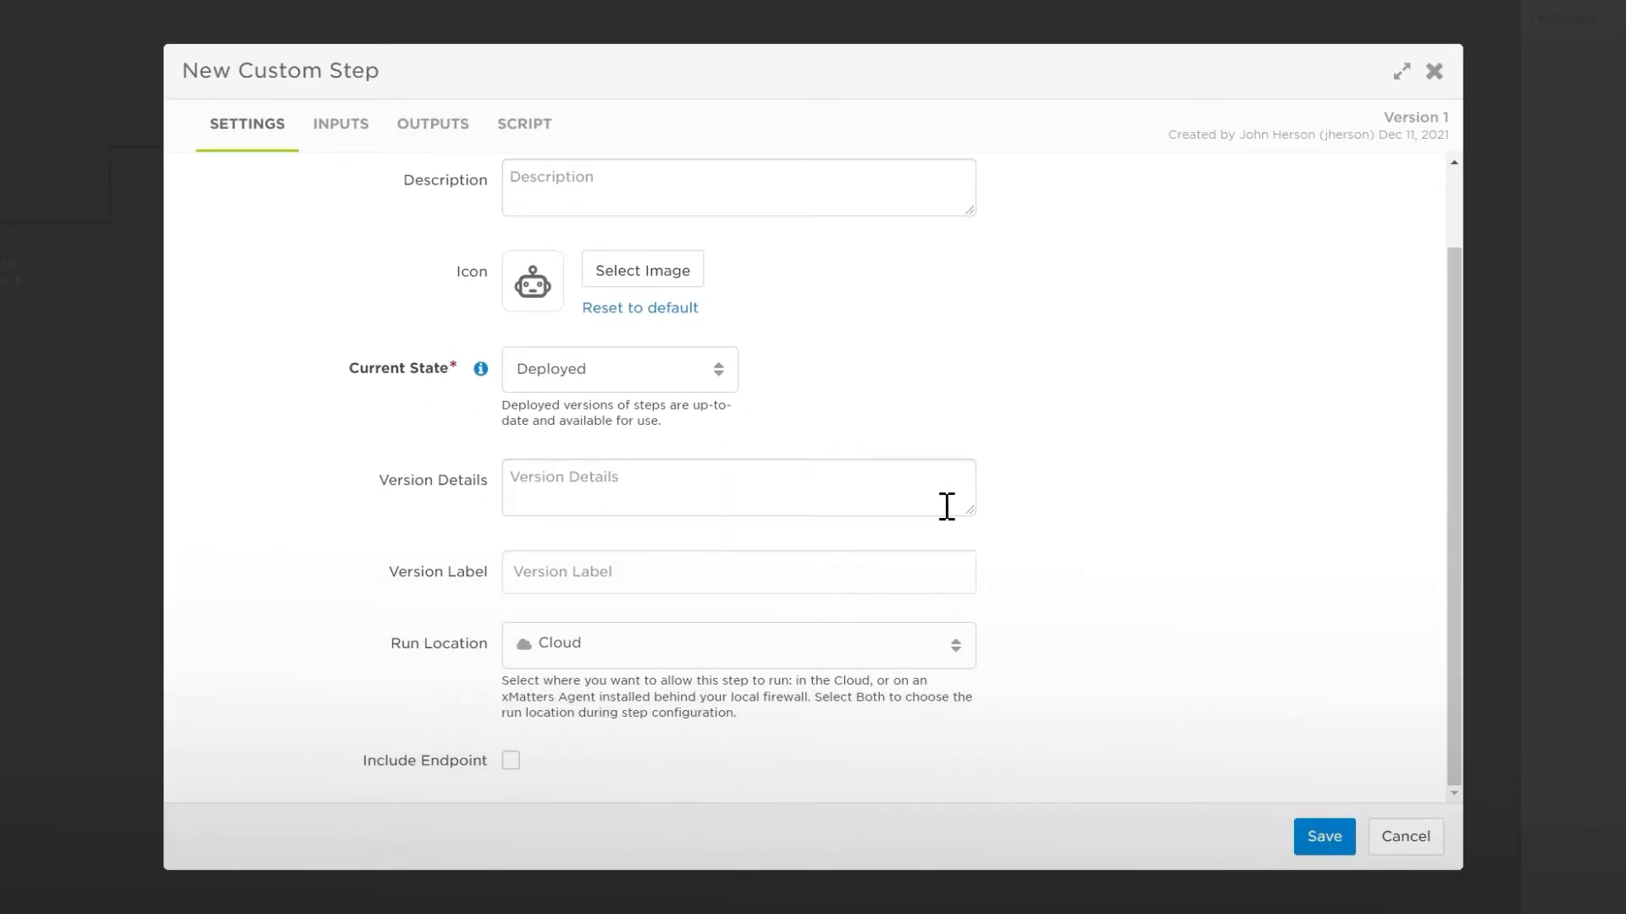
pyautogui.click(511, 760)
pyautogui.scroll(-2, 510, 760)
pyautogui.click(589, 696)
pyautogui.click(593, 725)
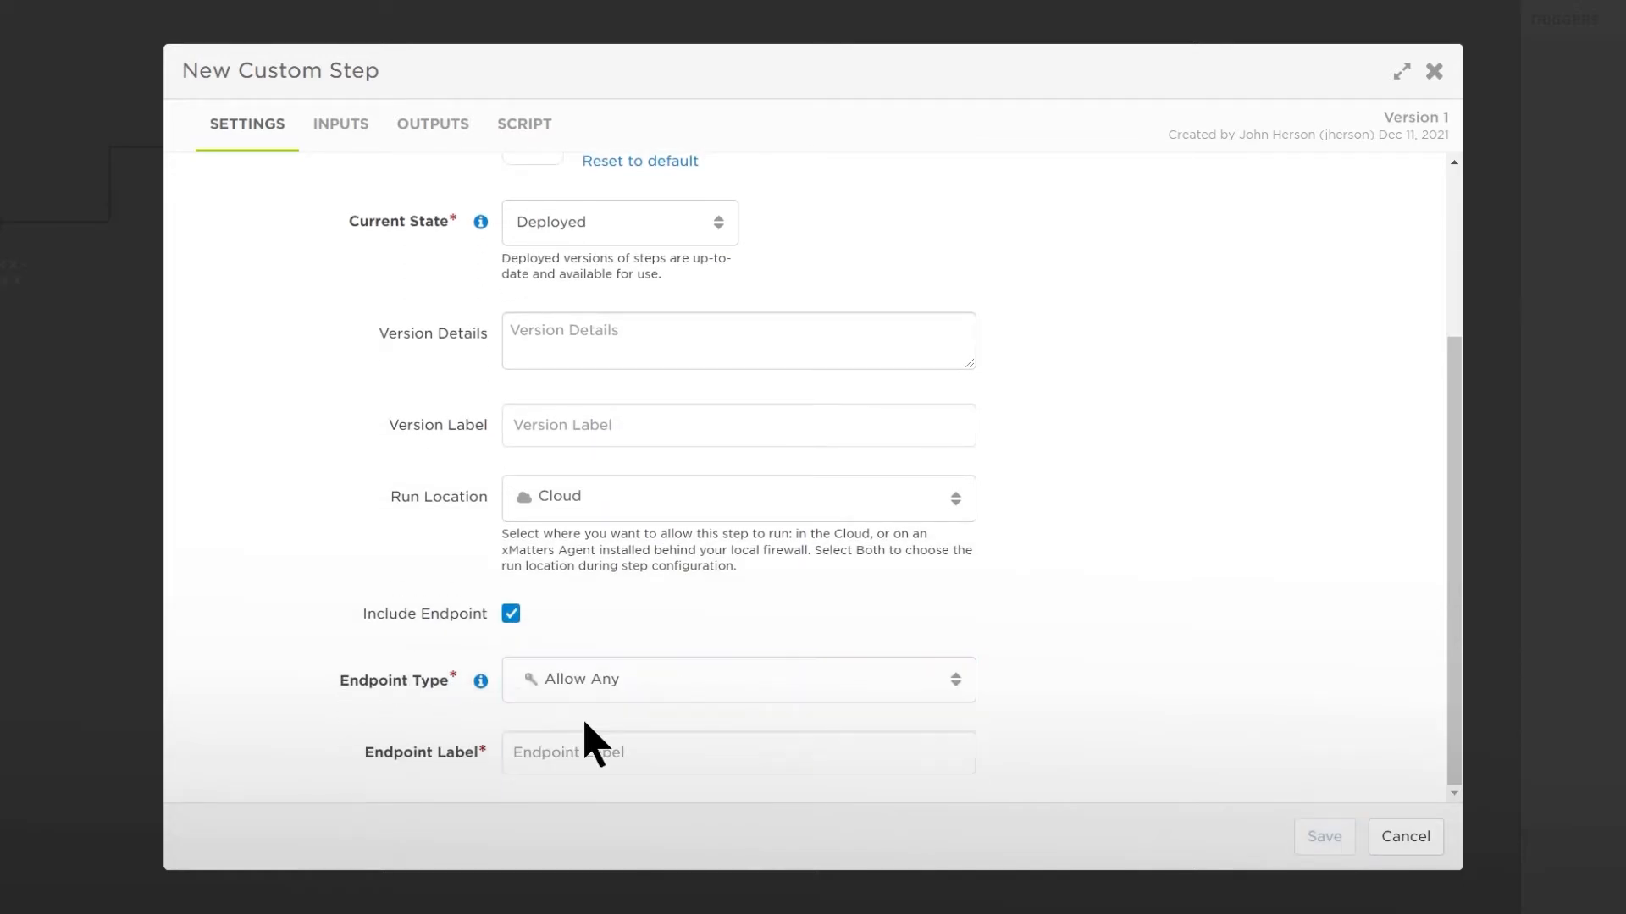
# Add an input named message to the custom step
pyautogui.click(356, 144)
pyautogui.click(904, 548)
pyautogui.write('message')
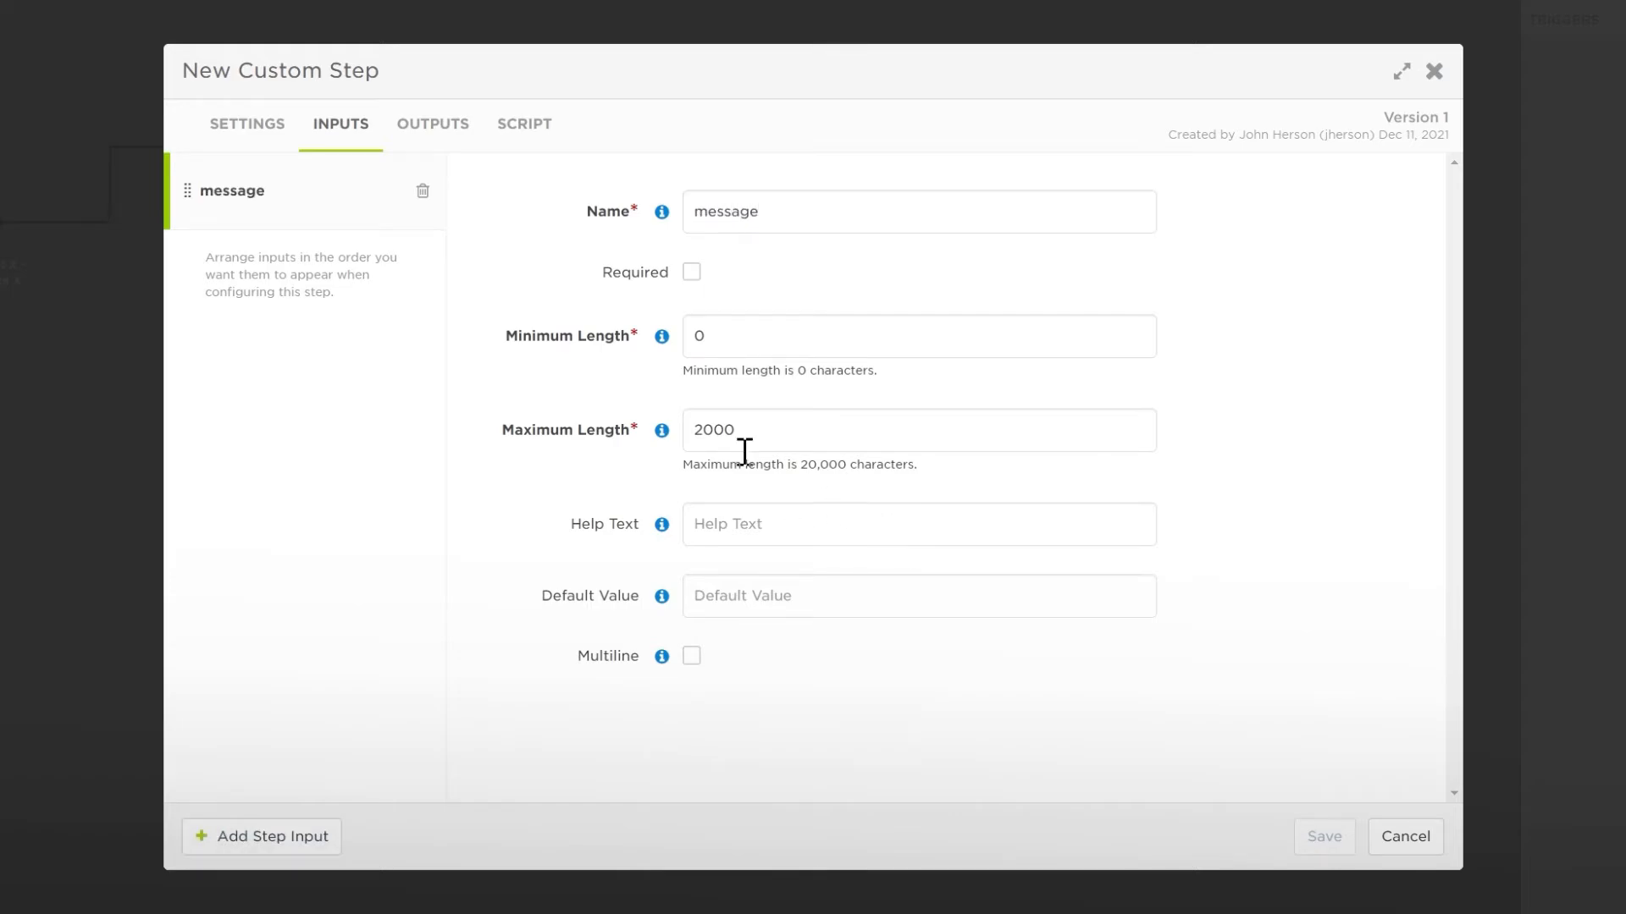
# Replace the sample script with an http.request call assigned to req, using the endpoint NotifyMe and the method POST
pyautogui.click(525, 124)
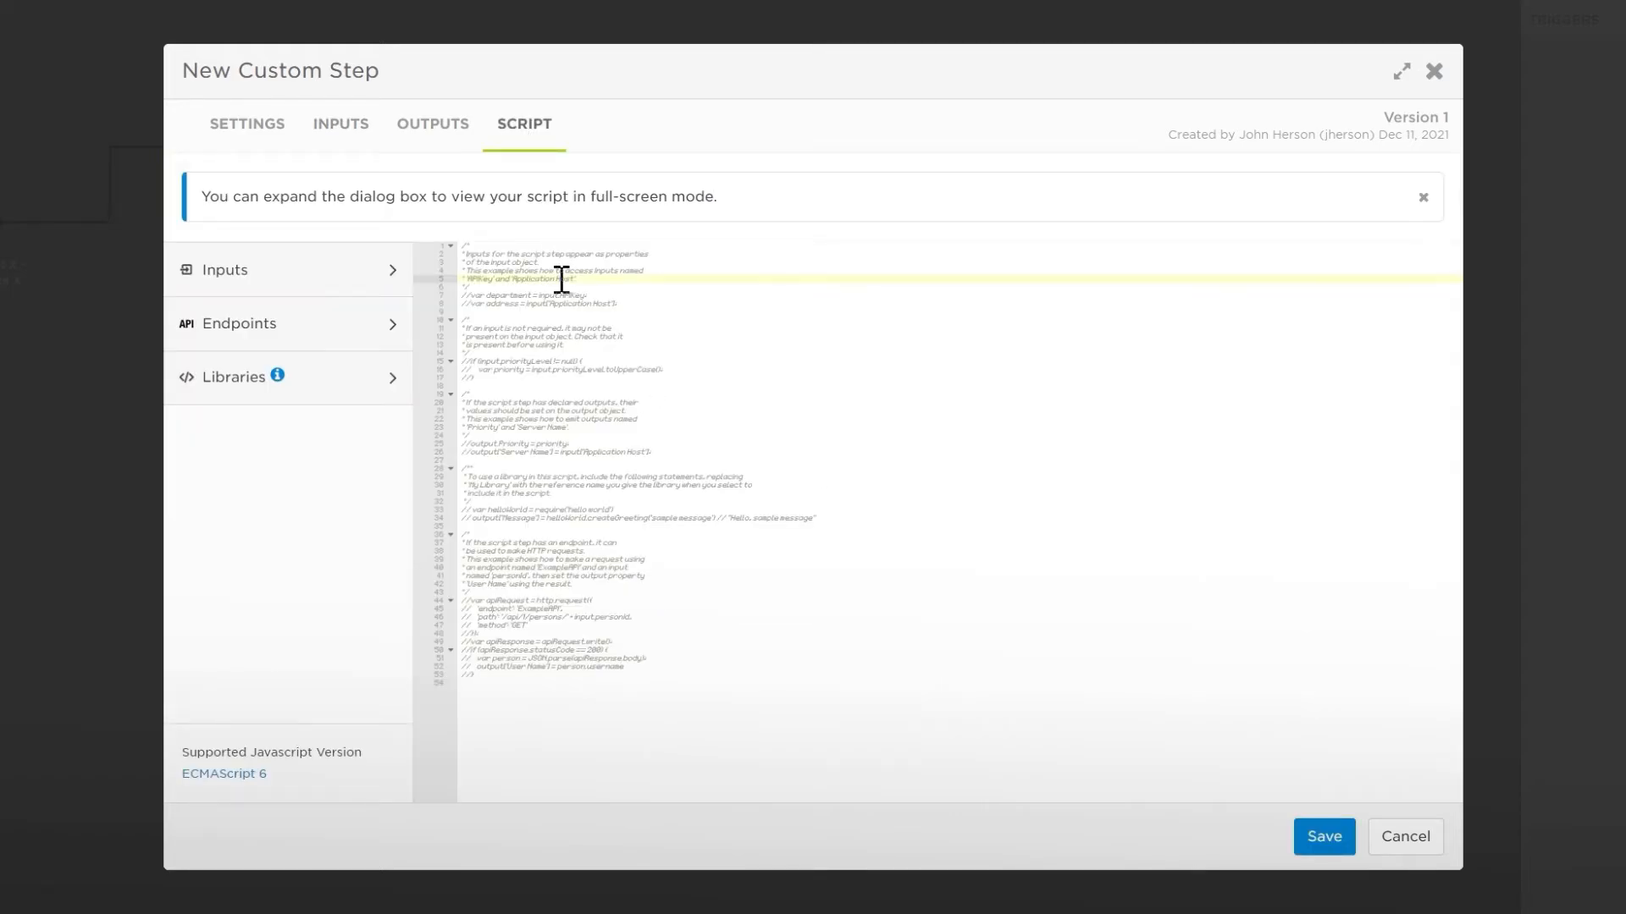
pyautogui.hotkey('ctrl', 'a')
pyautogui.press('Delete')
pyautogui.write('var req = http.request({')
pyautogui.press('Return')
pyautogui.press('Return')
pyautogui.write("'endpoint': 'NotifyMe',")
pyautogui.press('Return')
pyautogui.press('Return')
pyautogui.write("'method': 'POST',")
pyautogui.press('Return')
pyautogui.press('Return')
# Add a Content-Type header of application/json to the script's request and close the call
pyautogui.write("'headers': {")
pyautogui.press('Return')
pyautogui.press('Return')
pyautogui.write("on/json'")
pyautogui.press('Return')
pyautogui.press('Return')
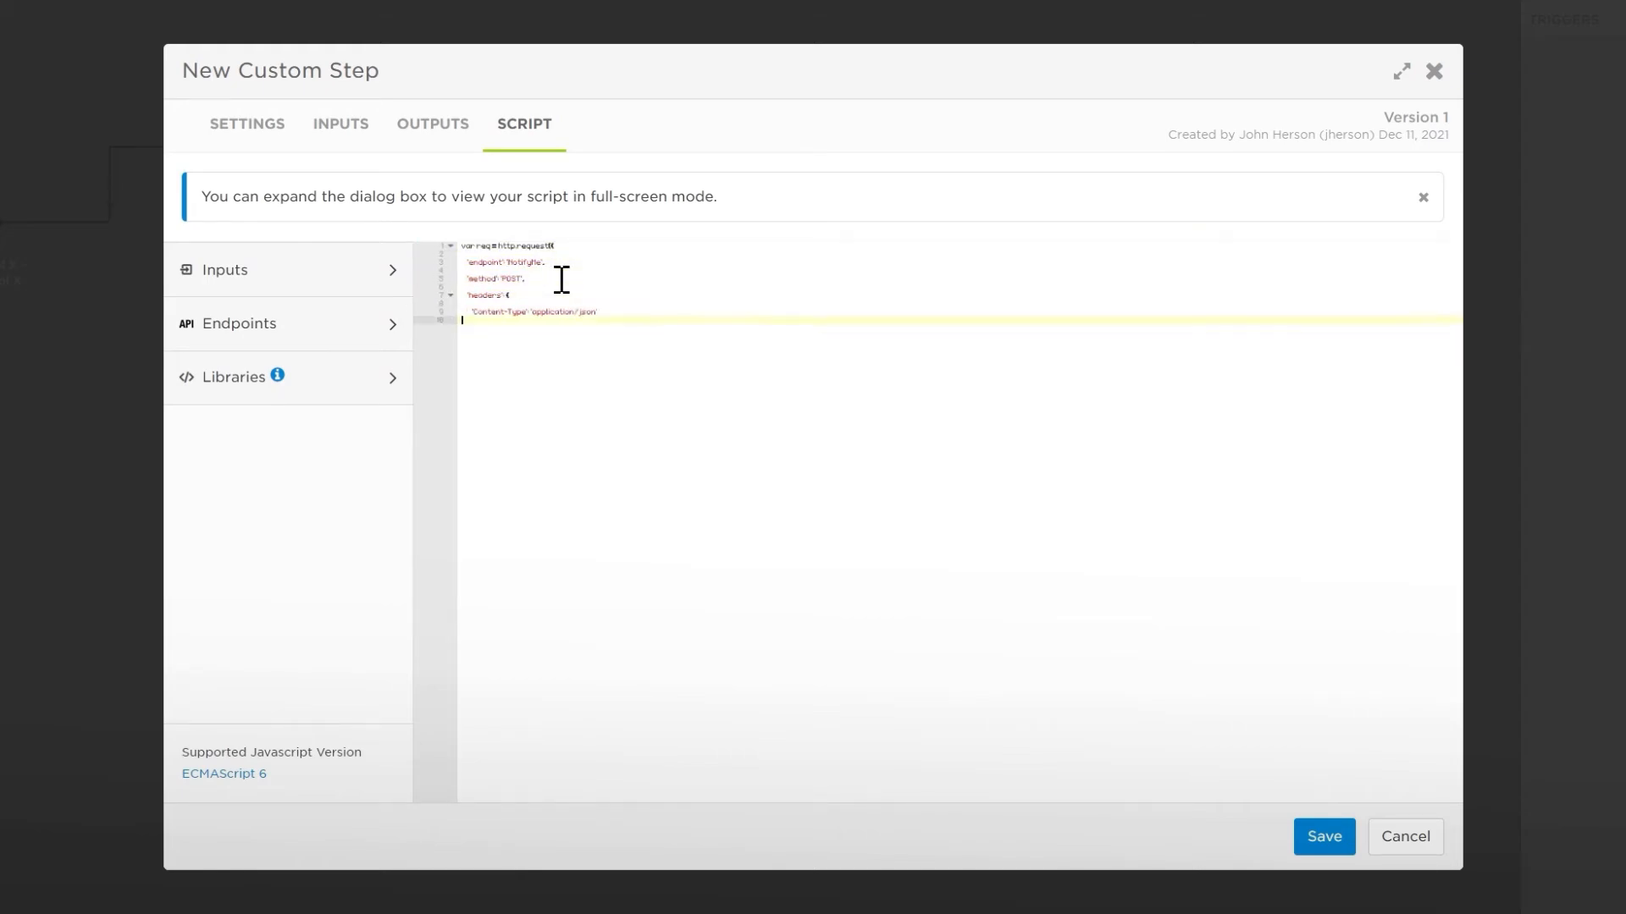
pyautogui.write('}')
pyautogui.press('Return')
pyautogui.press('Return')
pyautogui.write('});')
# Add a data object with notification set to input['message'], the access code and method POST, and save the custom step
pyautogui.press('Return')
pyautogui.press('Return')
pyautogui.write('var data = {')
pyautogui.press('Return')
pyautogui.press('Return')
pyautogui.write("'notification': input['message'],")
pyautogui.press('Return')
pyautogui.press('Return')
pyautogui.write("'accessCode': '")
pyautogui.hotkey('ctrl', 'v')
pyautogui.press('Return')
pyautogui.press('Return')
pyautogui.write("'method': 'POST'")
pyautogui.press('Return')
pyautogui.press('Return')
pyautogui.click(1320, 843)
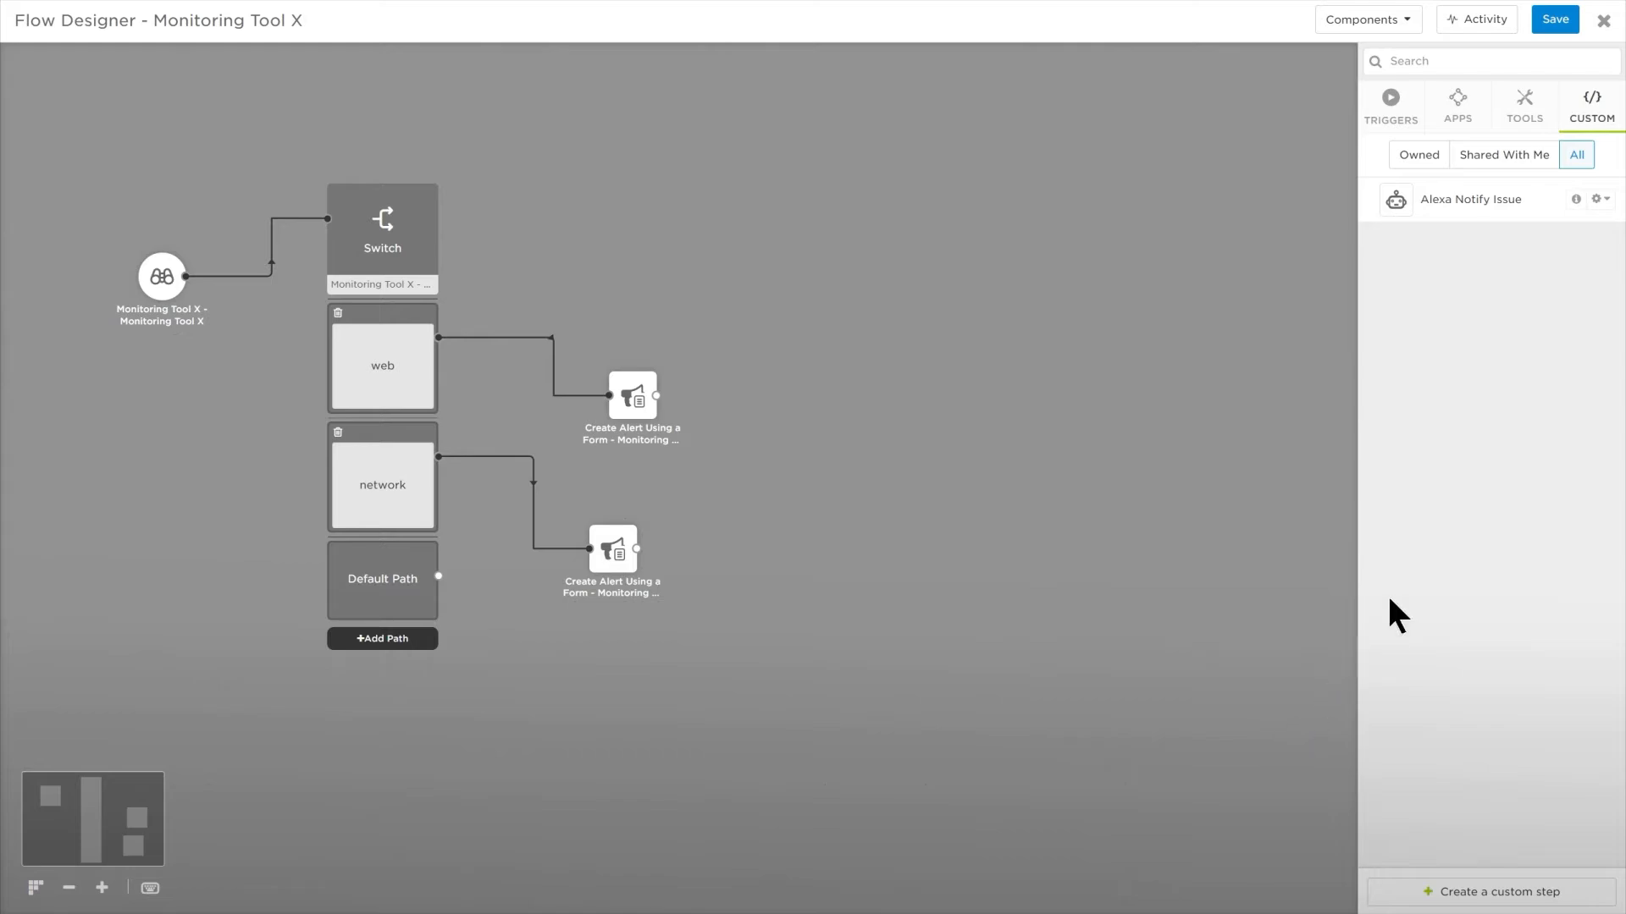
# Place an Alexa Notify Issue step in the flow and connect both the web and network alert steps to it
pyautogui.moveTo(1468, 199); pyautogui.dragTo(830, 504)
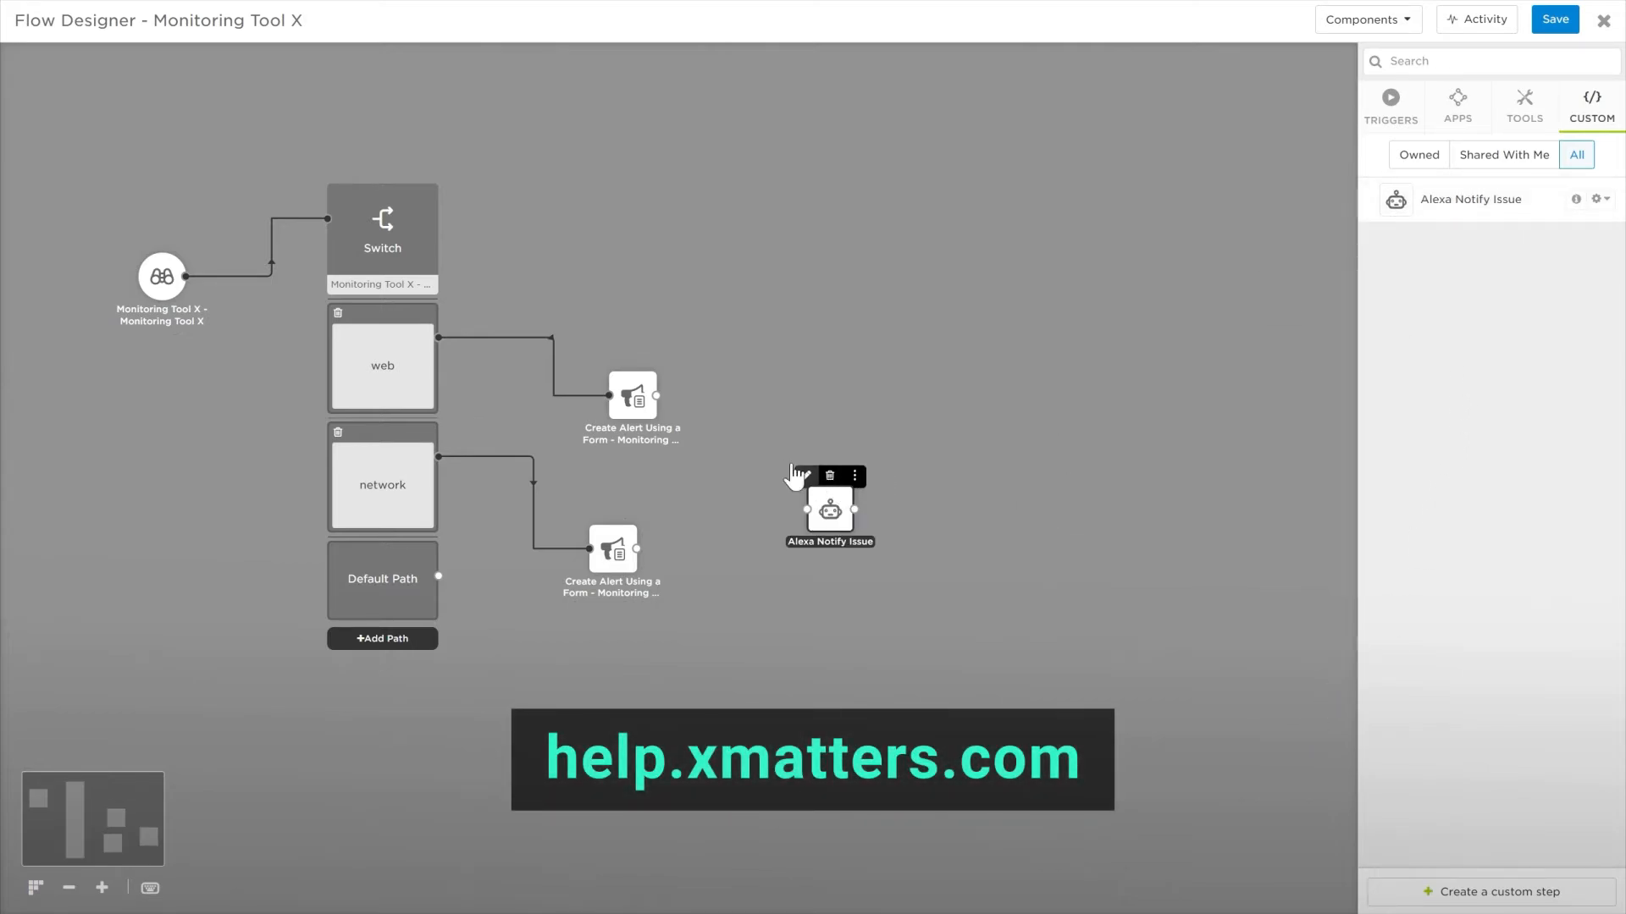
pyautogui.moveTo(657, 395); pyautogui.dragTo(807, 509)
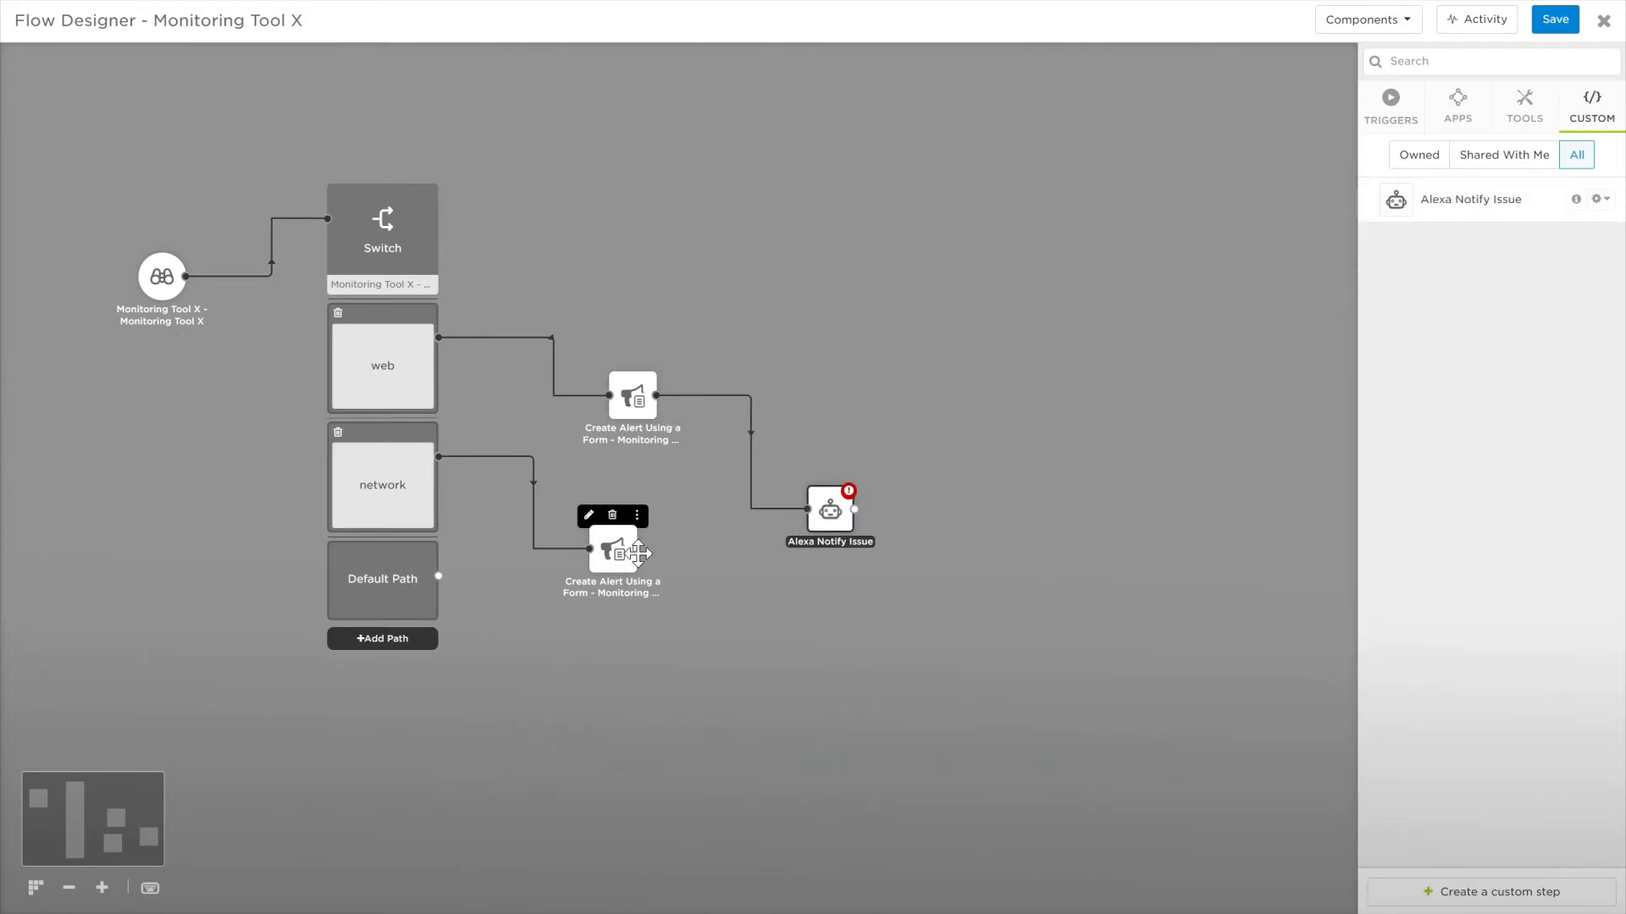
pyautogui.moveTo(637, 549); pyautogui.dragTo(820, 506)
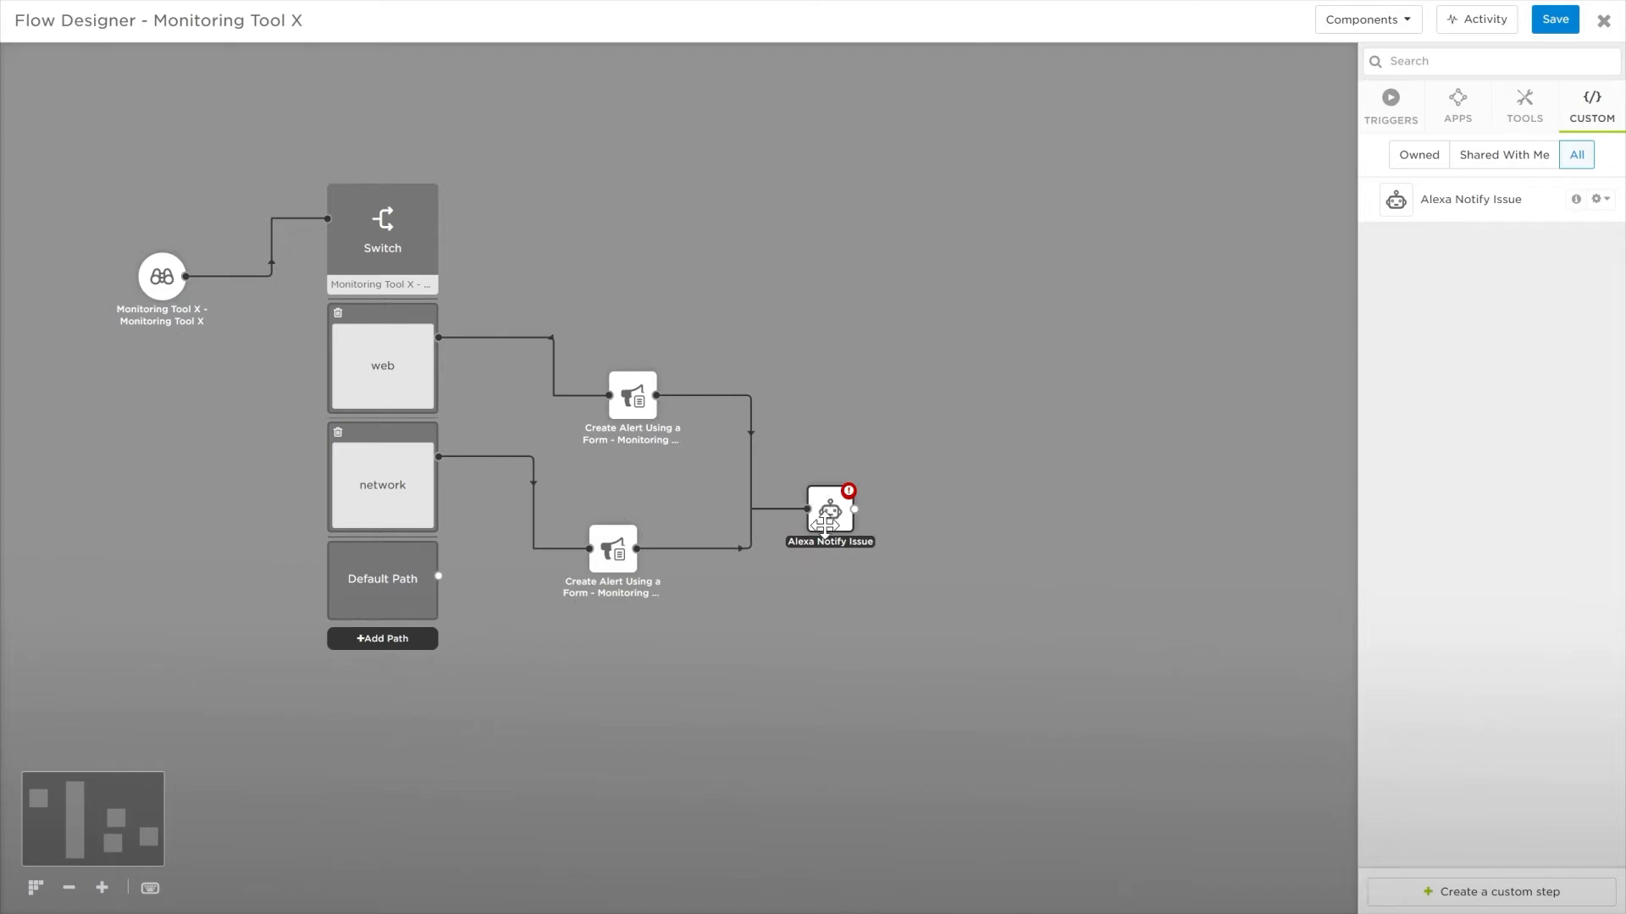
# Open the Alexa Notify Issue step's settings and use Notify Me as its endpoint
pyautogui.click(806, 477)
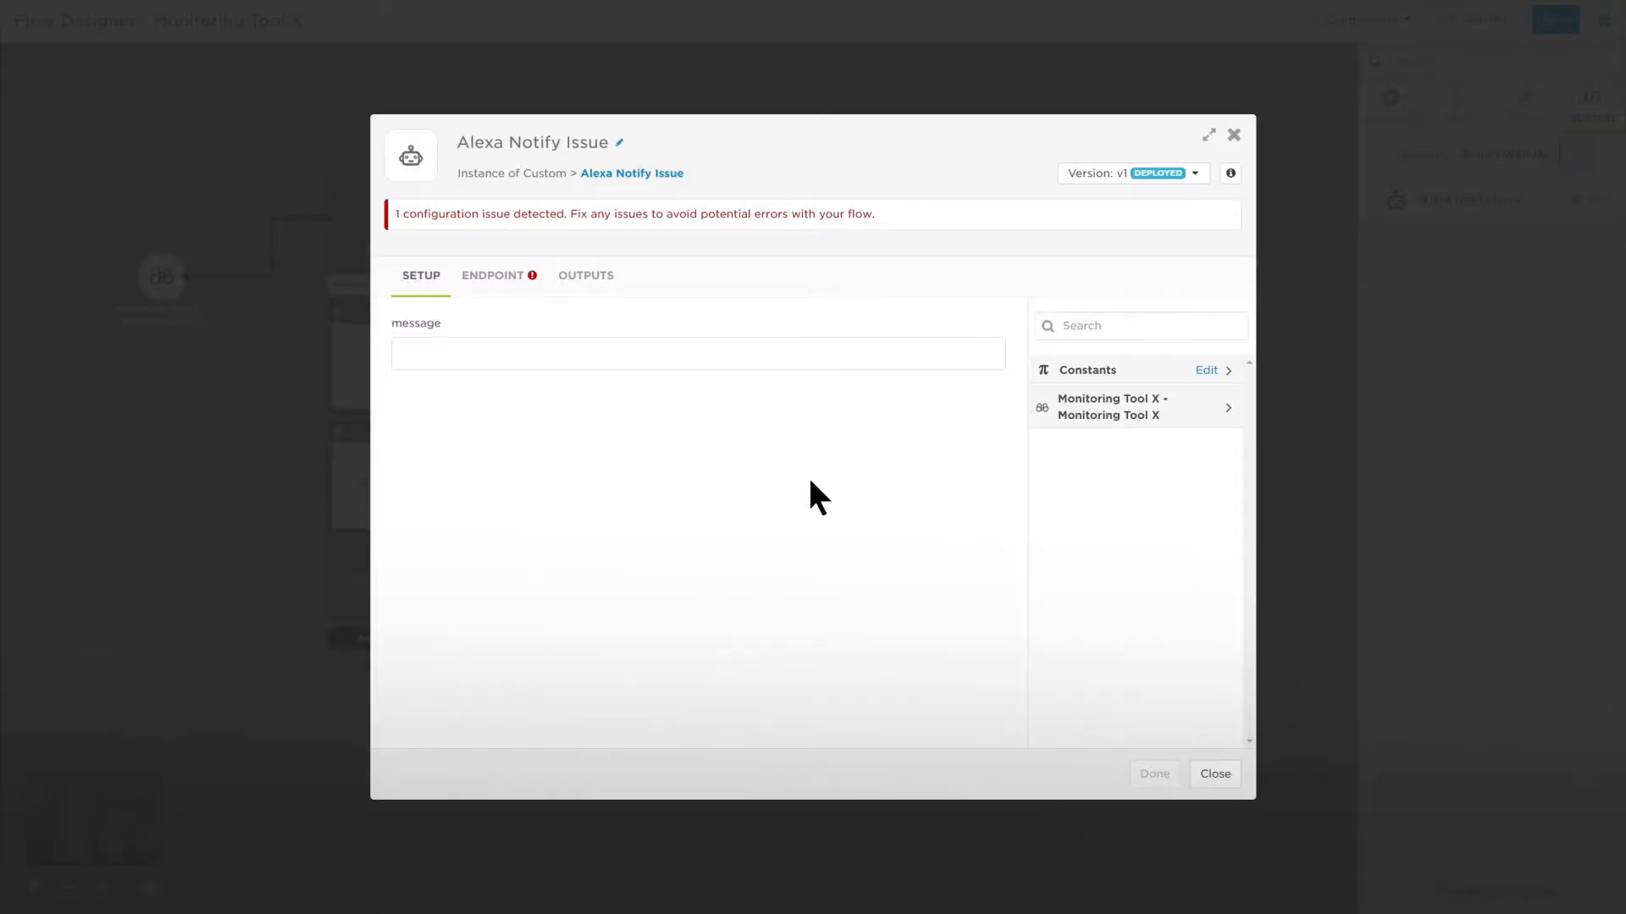
pyautogui.click(508, 286)
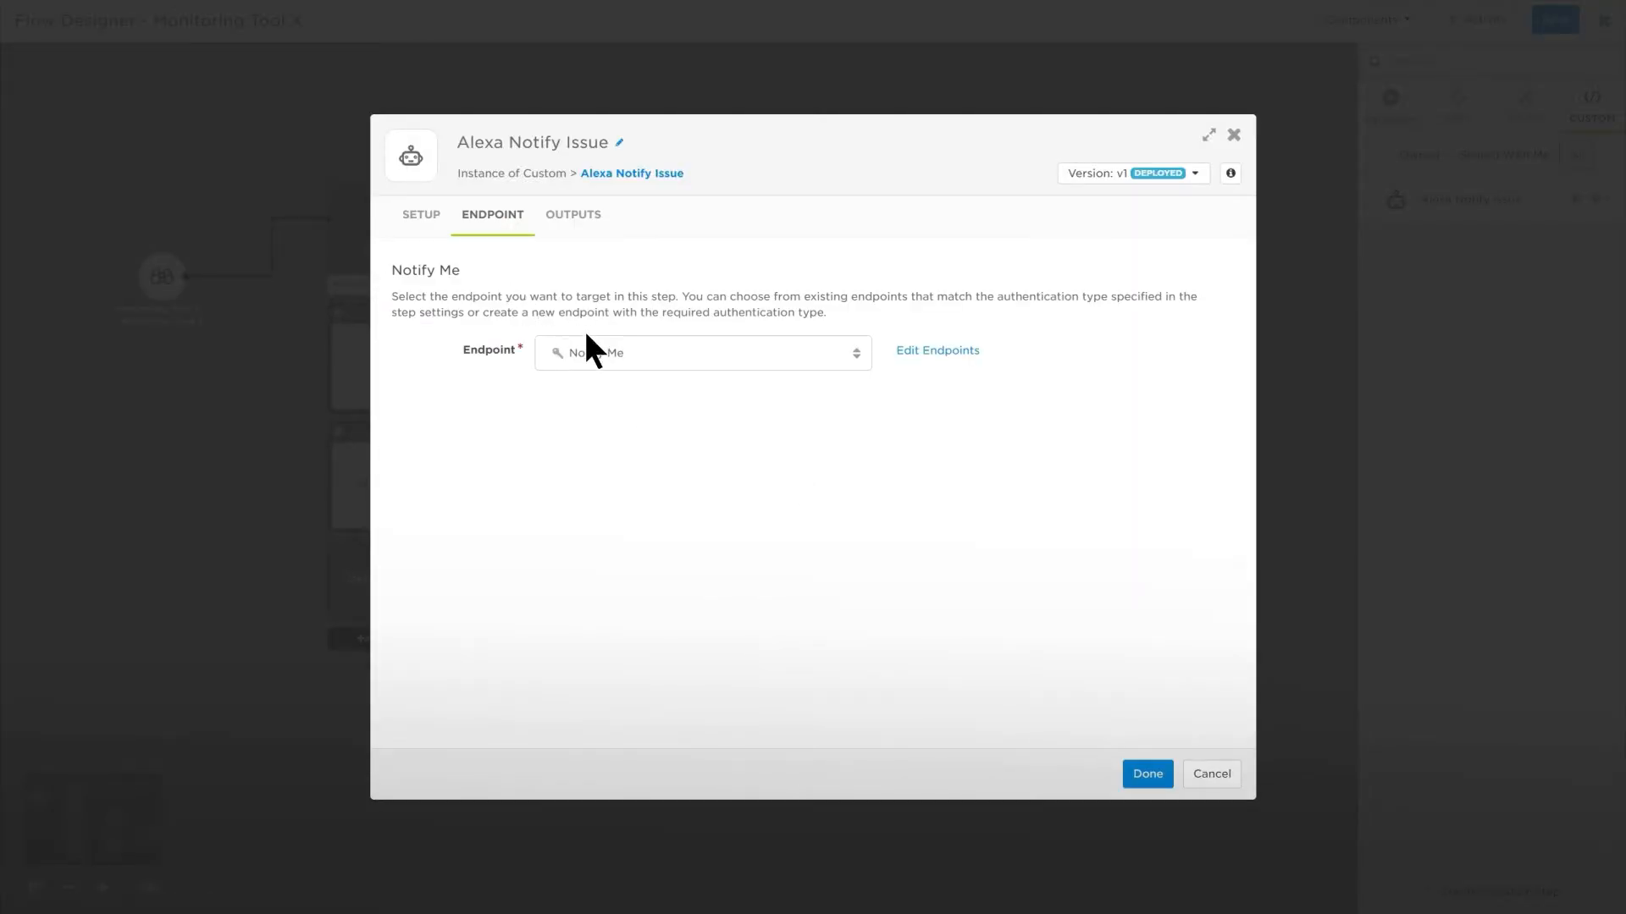
# Set the step's message to "There is a problem with [service]. The details are [details]." using the trigger's outputs, and accept the setup
pyautogui.click(420, 217)
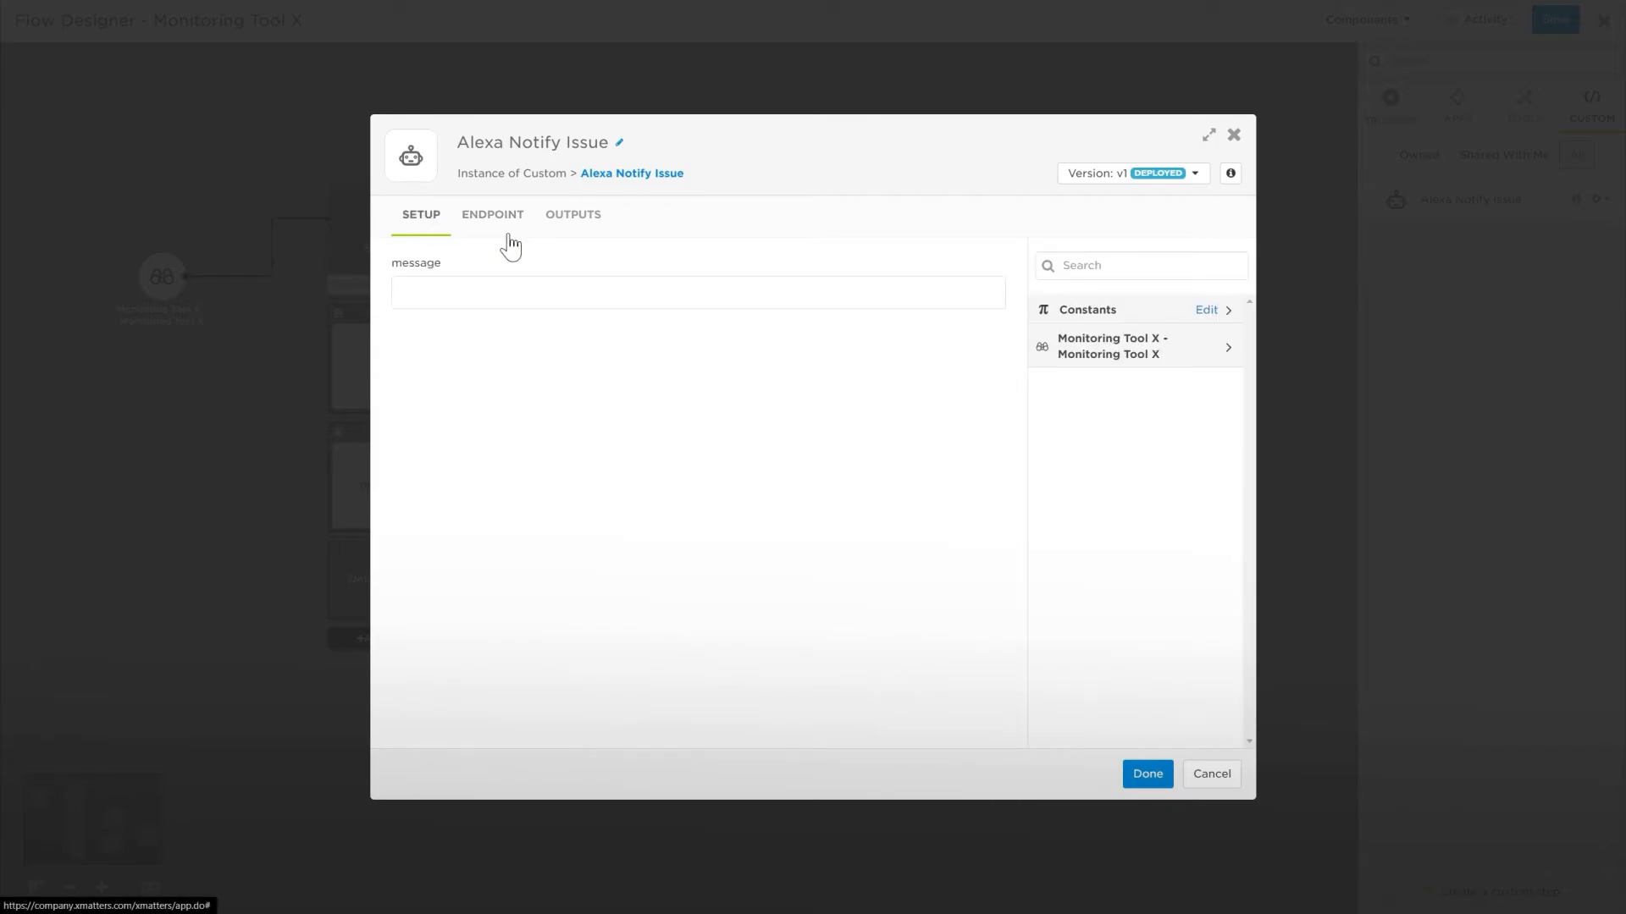
pyautogui.click(1081, 345)
pyautogui.moveTo(1074, 385); pyautogui.dragTo(779, 292)
pyautogui.moveTo(1044, 415); pyautogui.dragTo(843, 303)
pyautogui.write('There is a problem with')
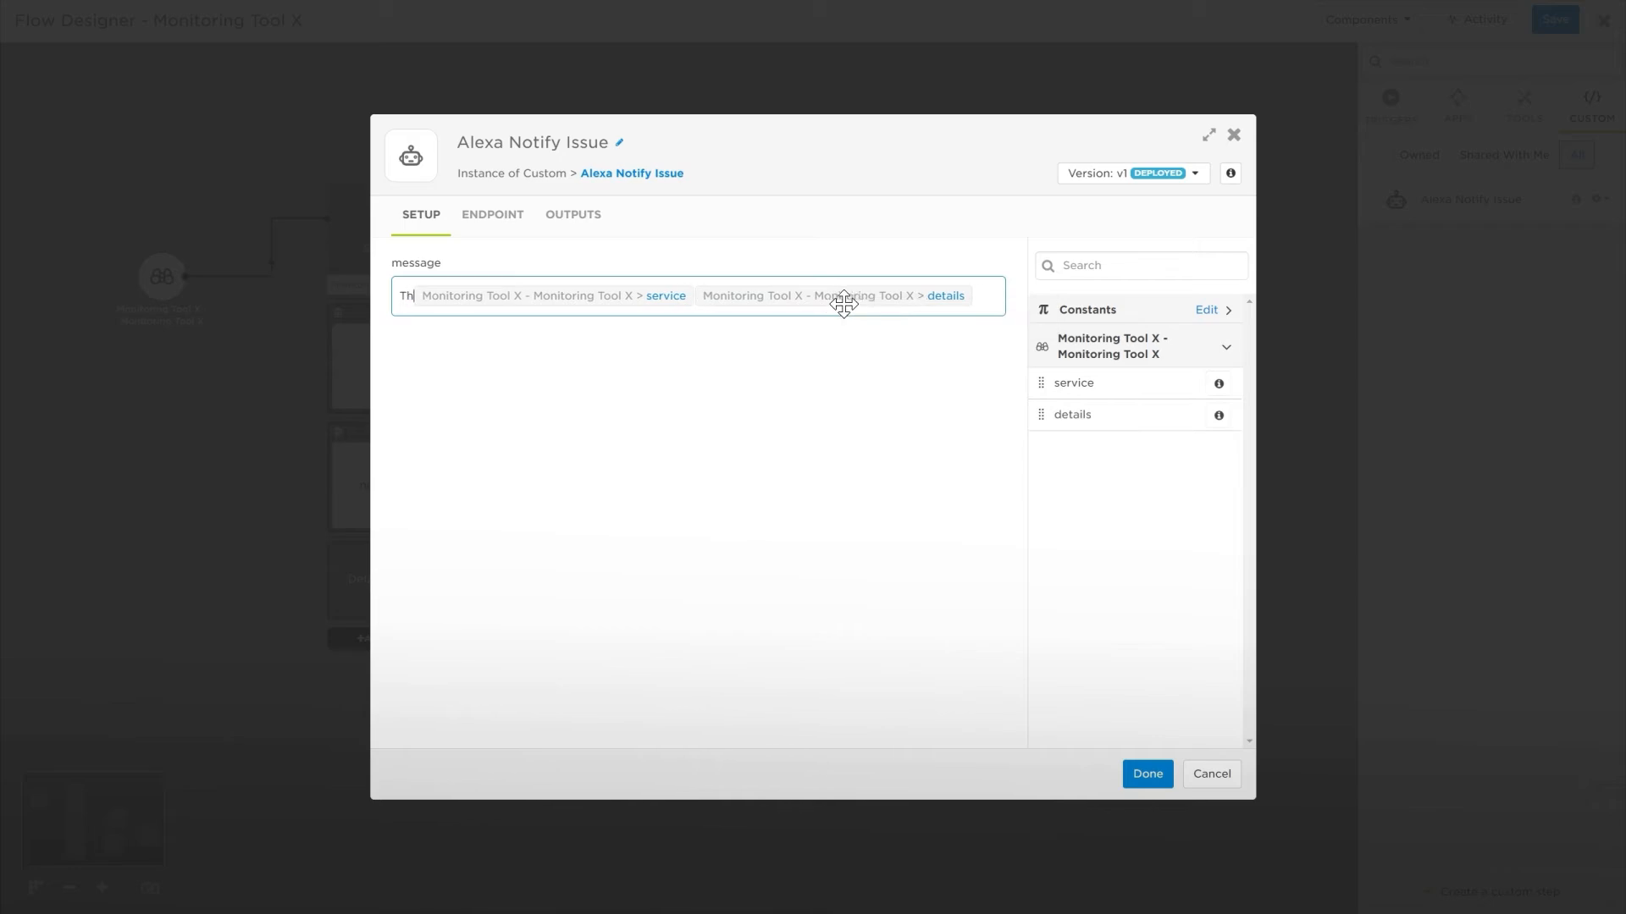
pyautogui.press('Right')
pyautogui.write('. The details are')
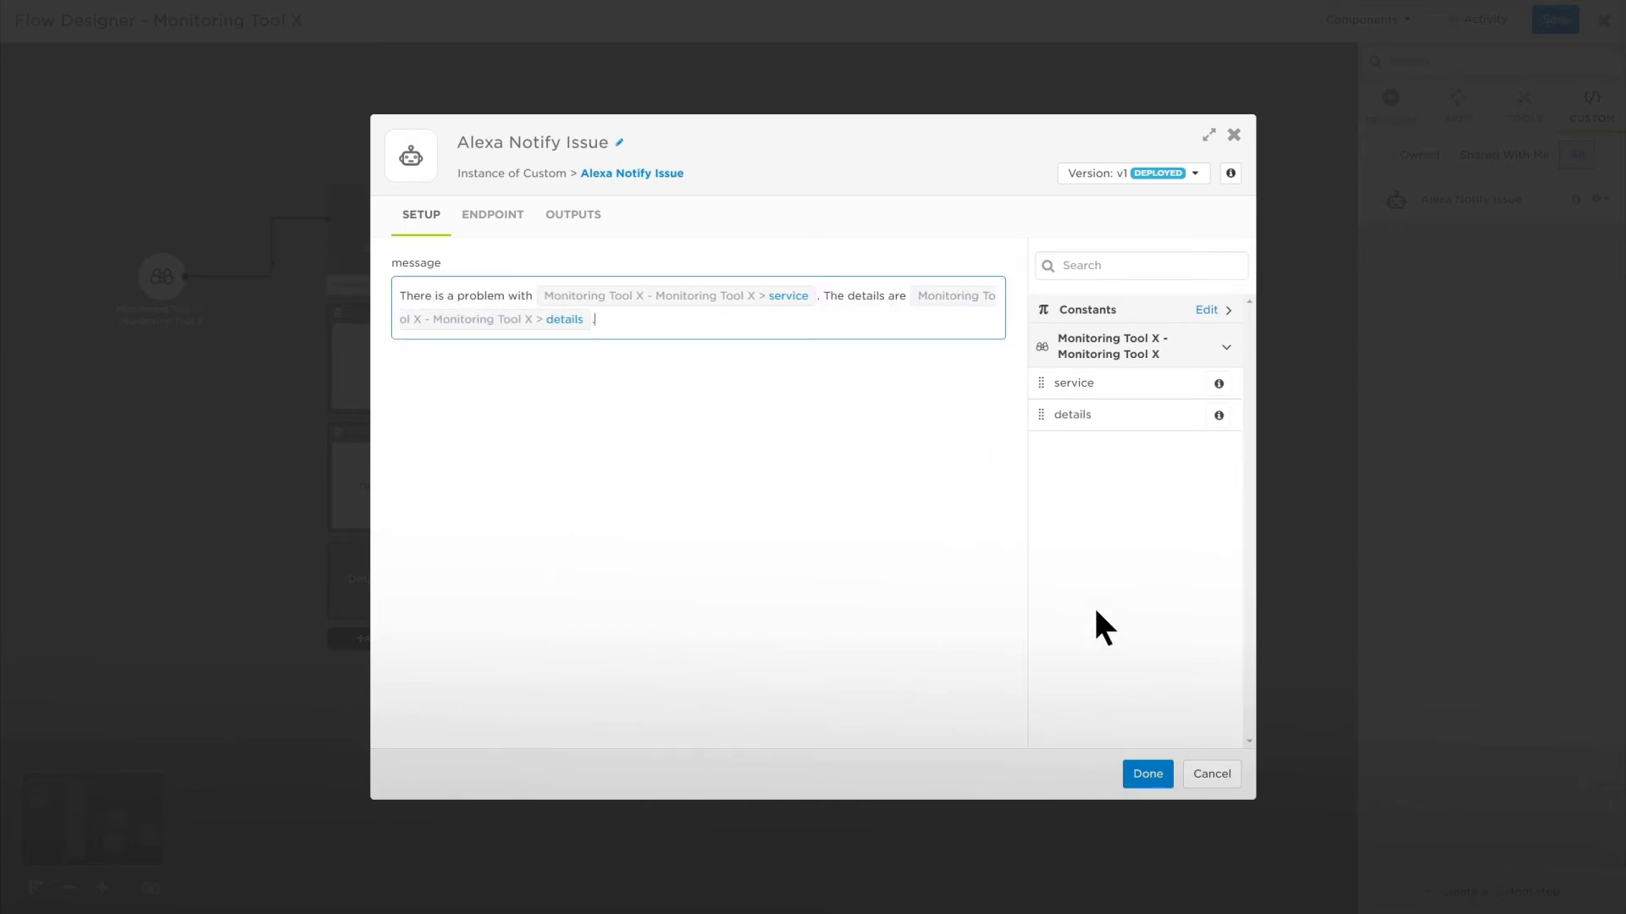
pyautogui.click(1128, 781)
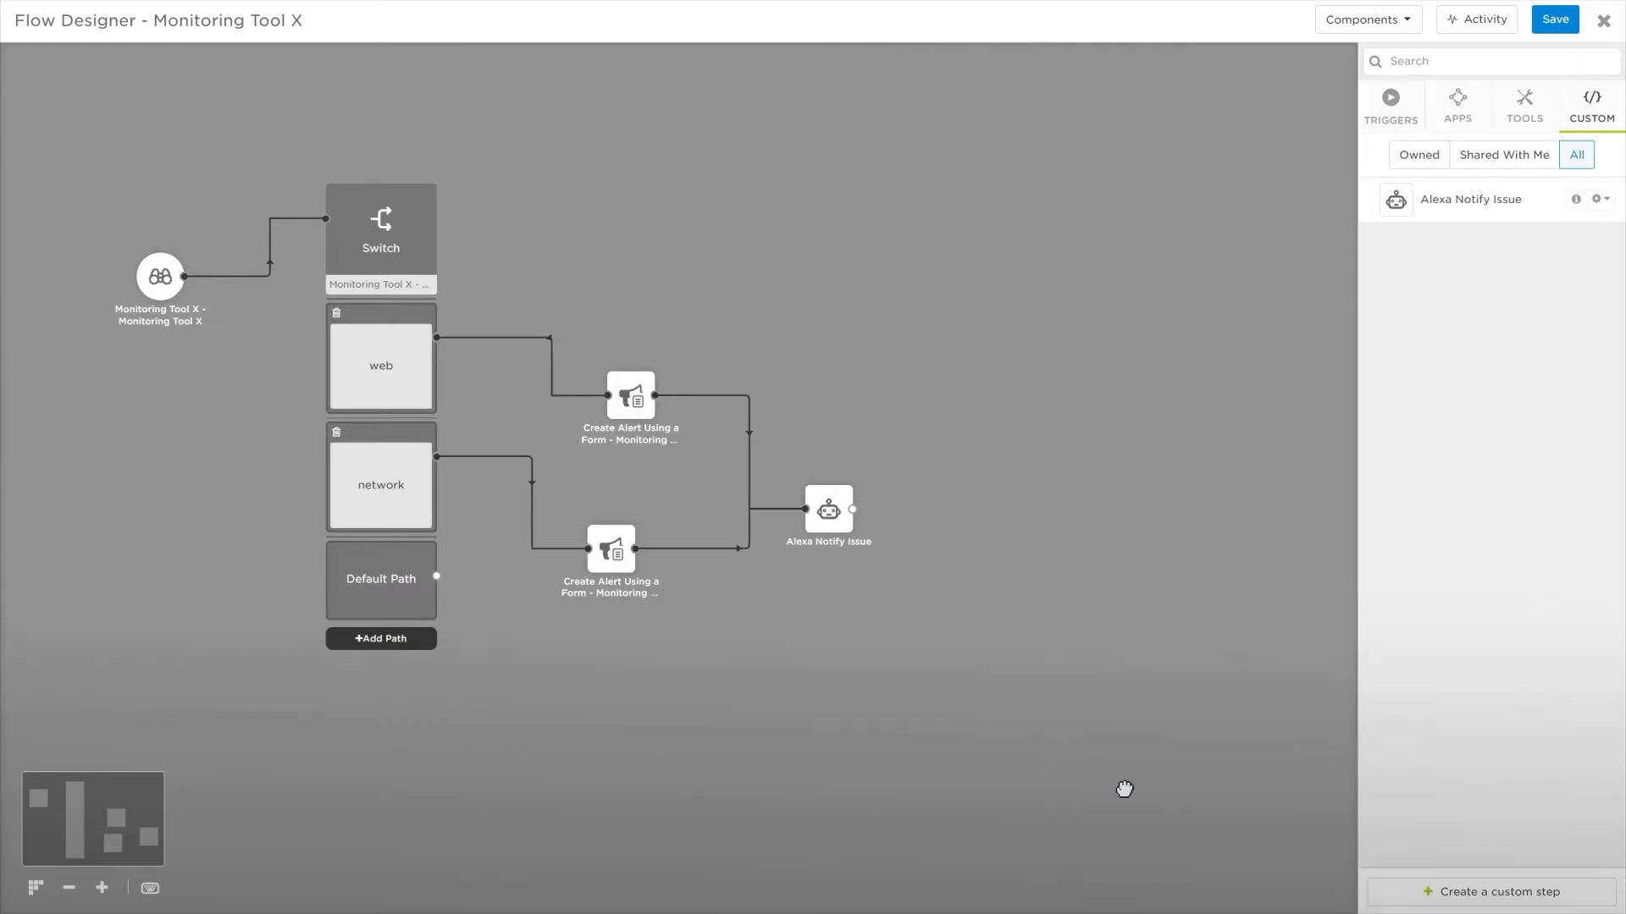
# Add a Responses trigger to the flow and position it beyond the Alexa Notify Issue step
pyautogui.moveTo(1124, 786); pyautogui.dragTo(1052, 769)
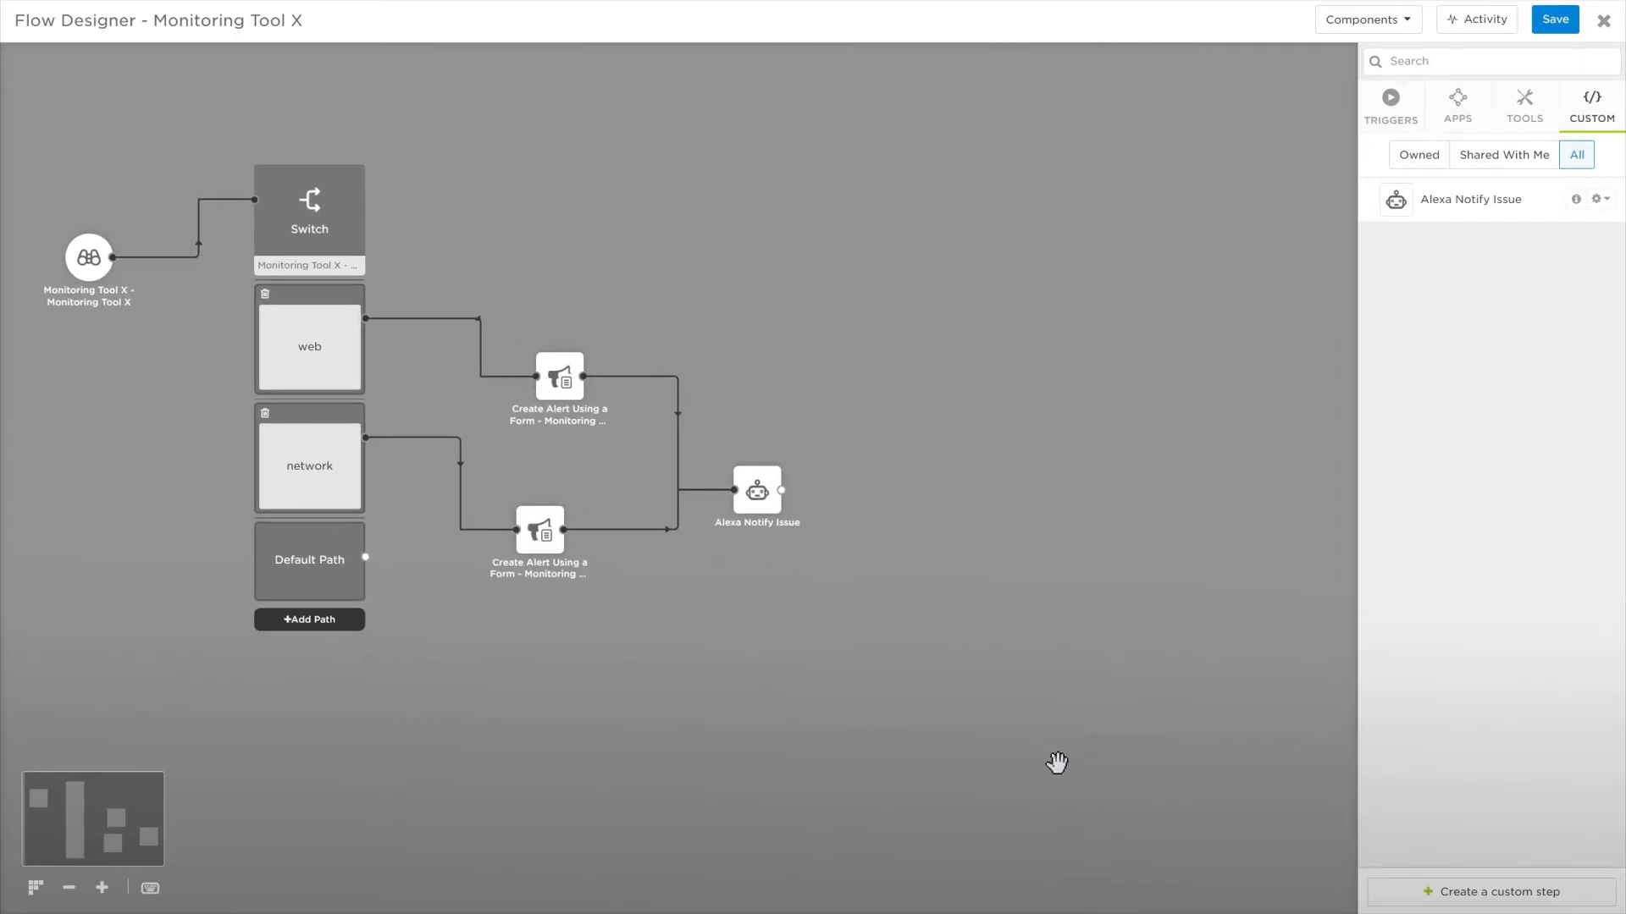
pyautogui.click(1406, 106)
pyautogui.moveTo(1454, 364); pyautogui.dragTo(1081, 421)
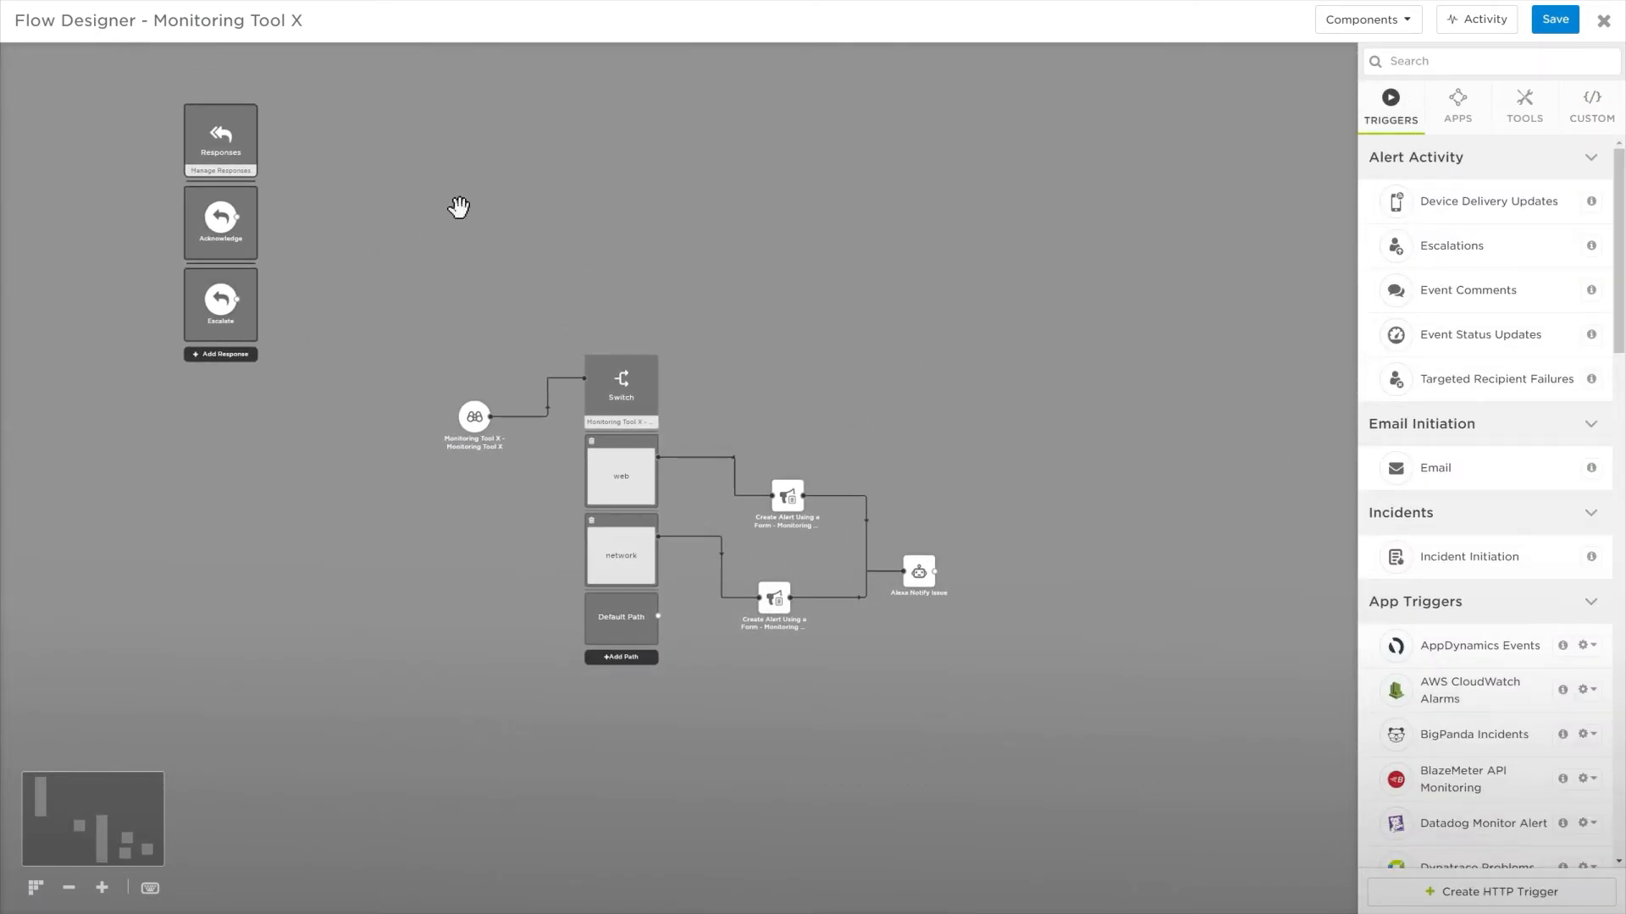
pyautogui.moveTo(267, 159); pyautogui.dragTo(1135, 501)
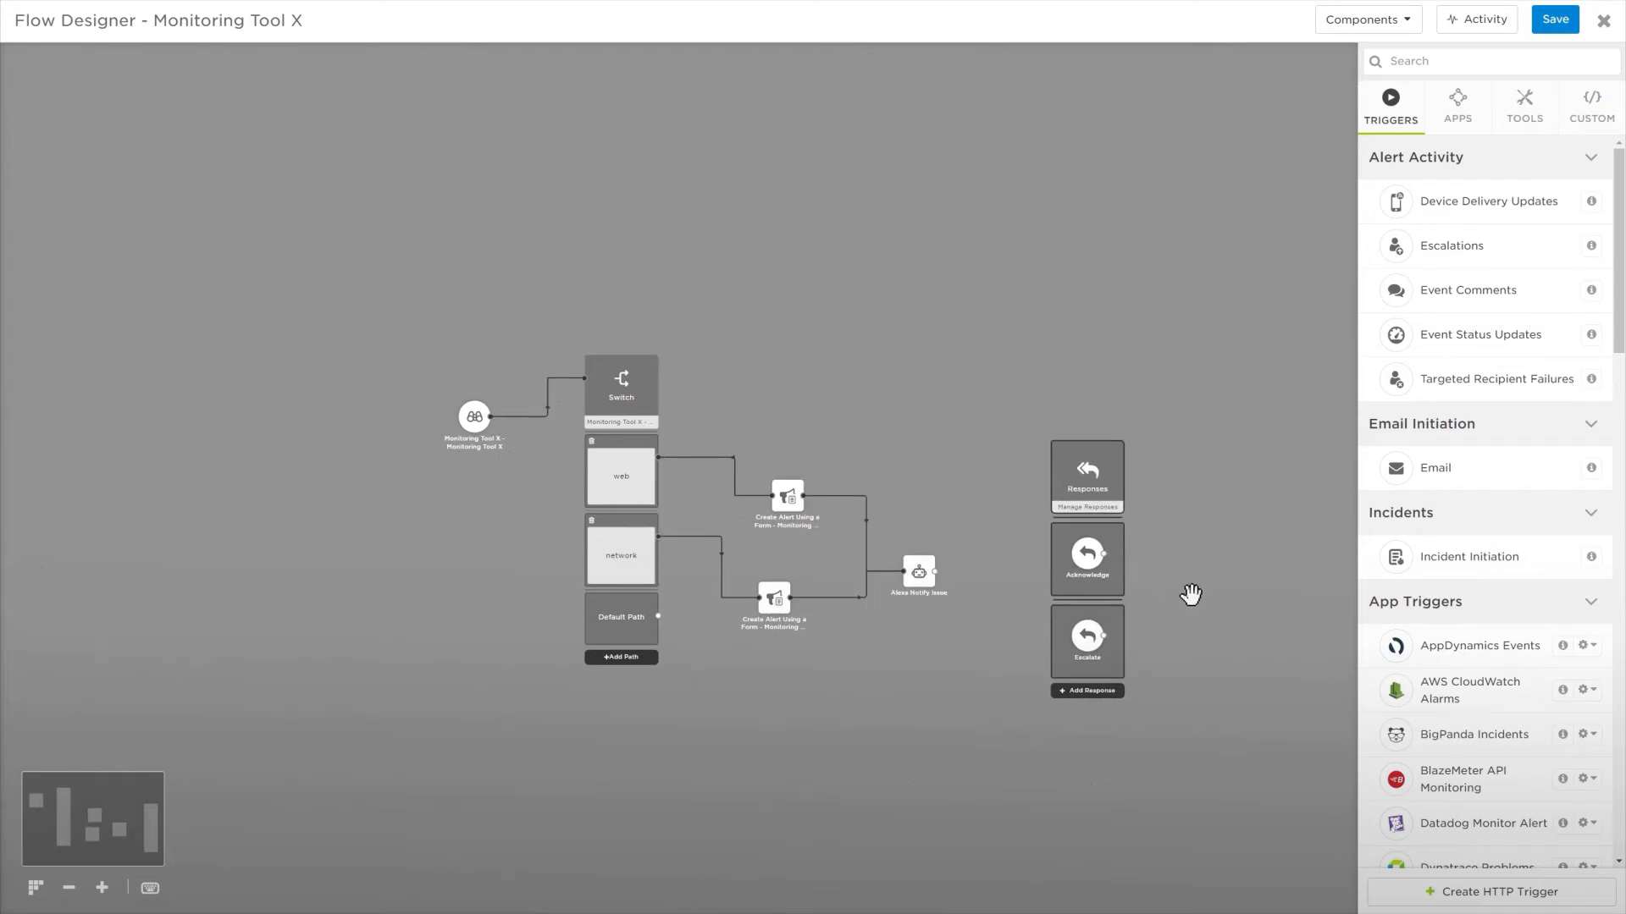
# Place a second Alexa Notify Issue step beside the Responses trigger and connect the Acknowledge response to it
pyautogui.scroll(3, 1184, 591)
pyautogui.moveTo(1176, 591); pyautogui.dragTo(1071, 555)
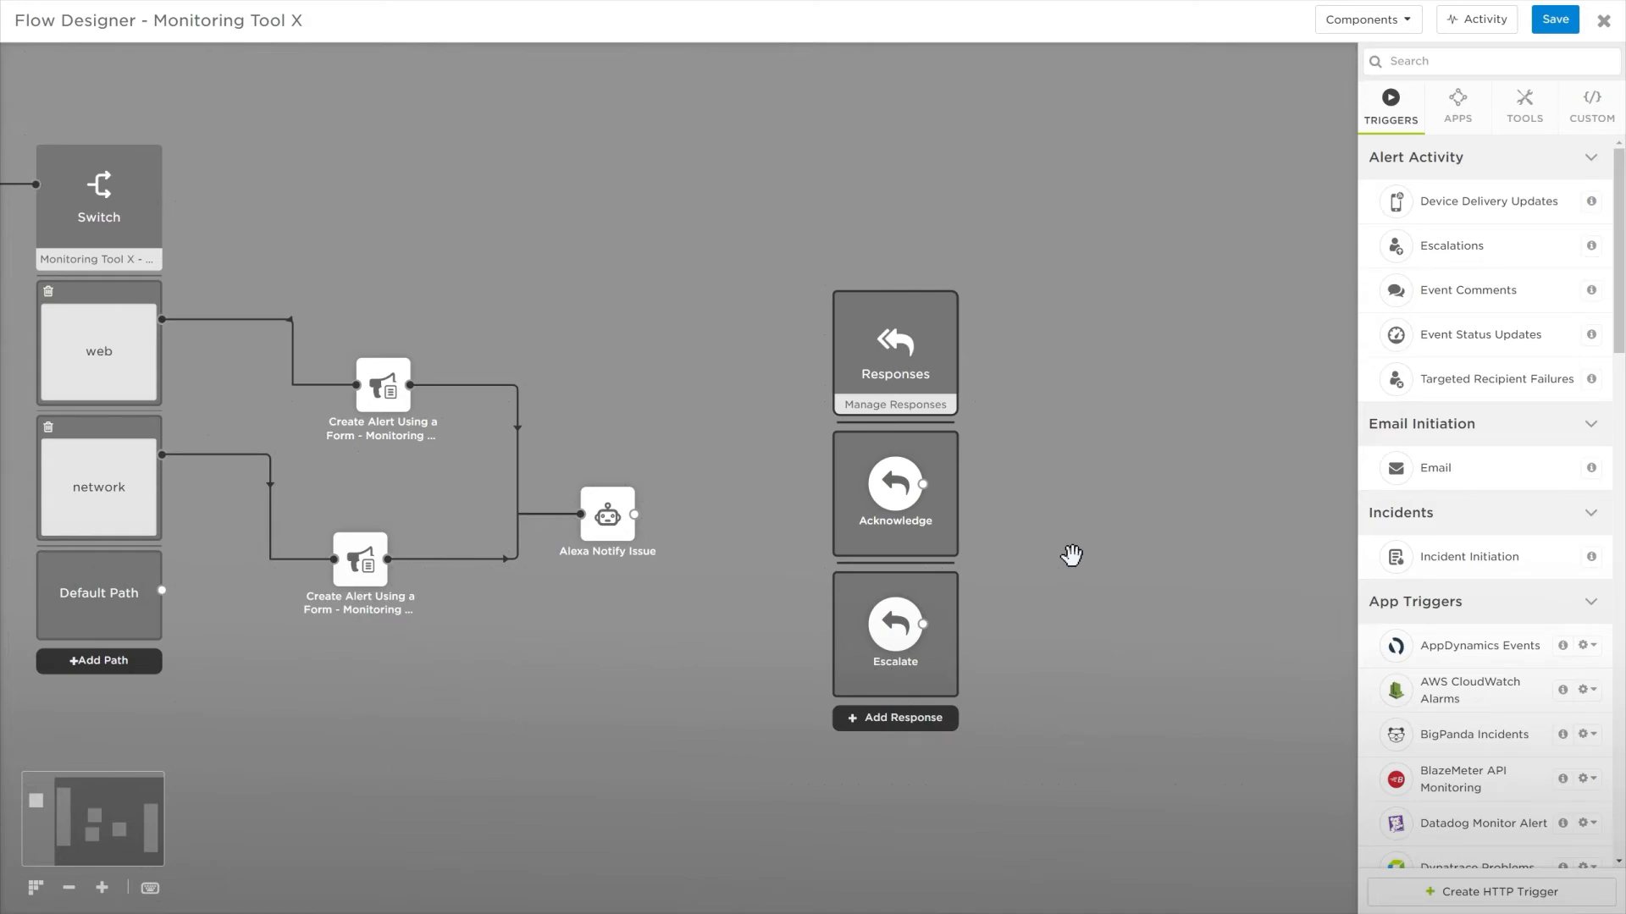
pyautogui.click(1591, 109)
pyautogui.moveTo(1507, 213); pyautogui.dragTo(1042, 451)
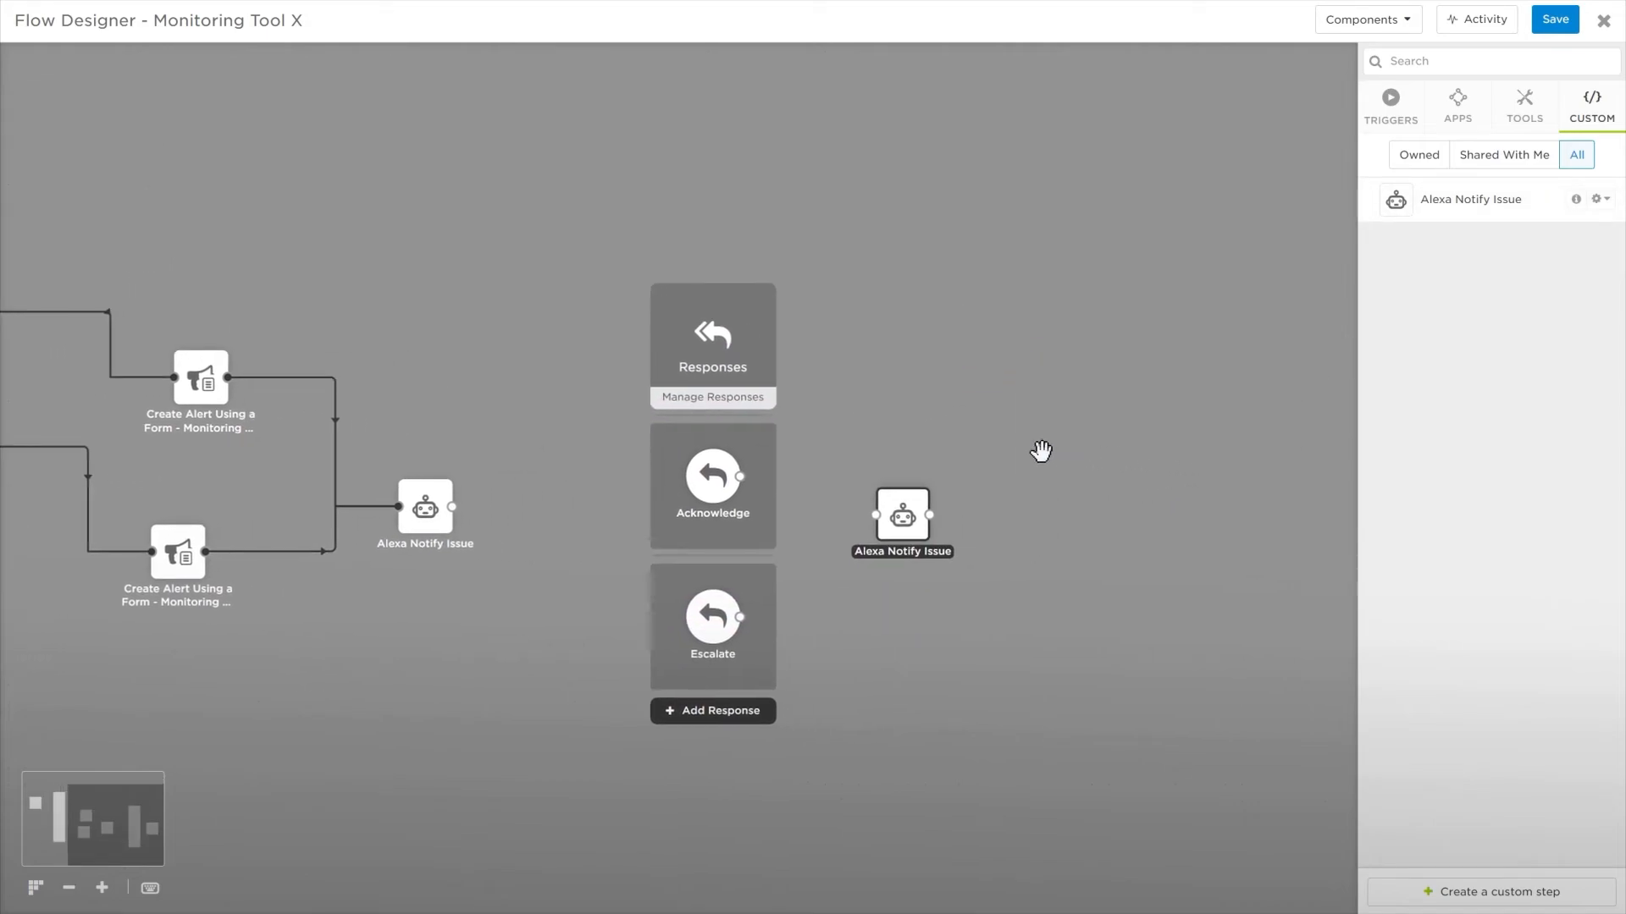
pyautogui.moveTo(739, 477); pyautogui.dragTo(878, 515)
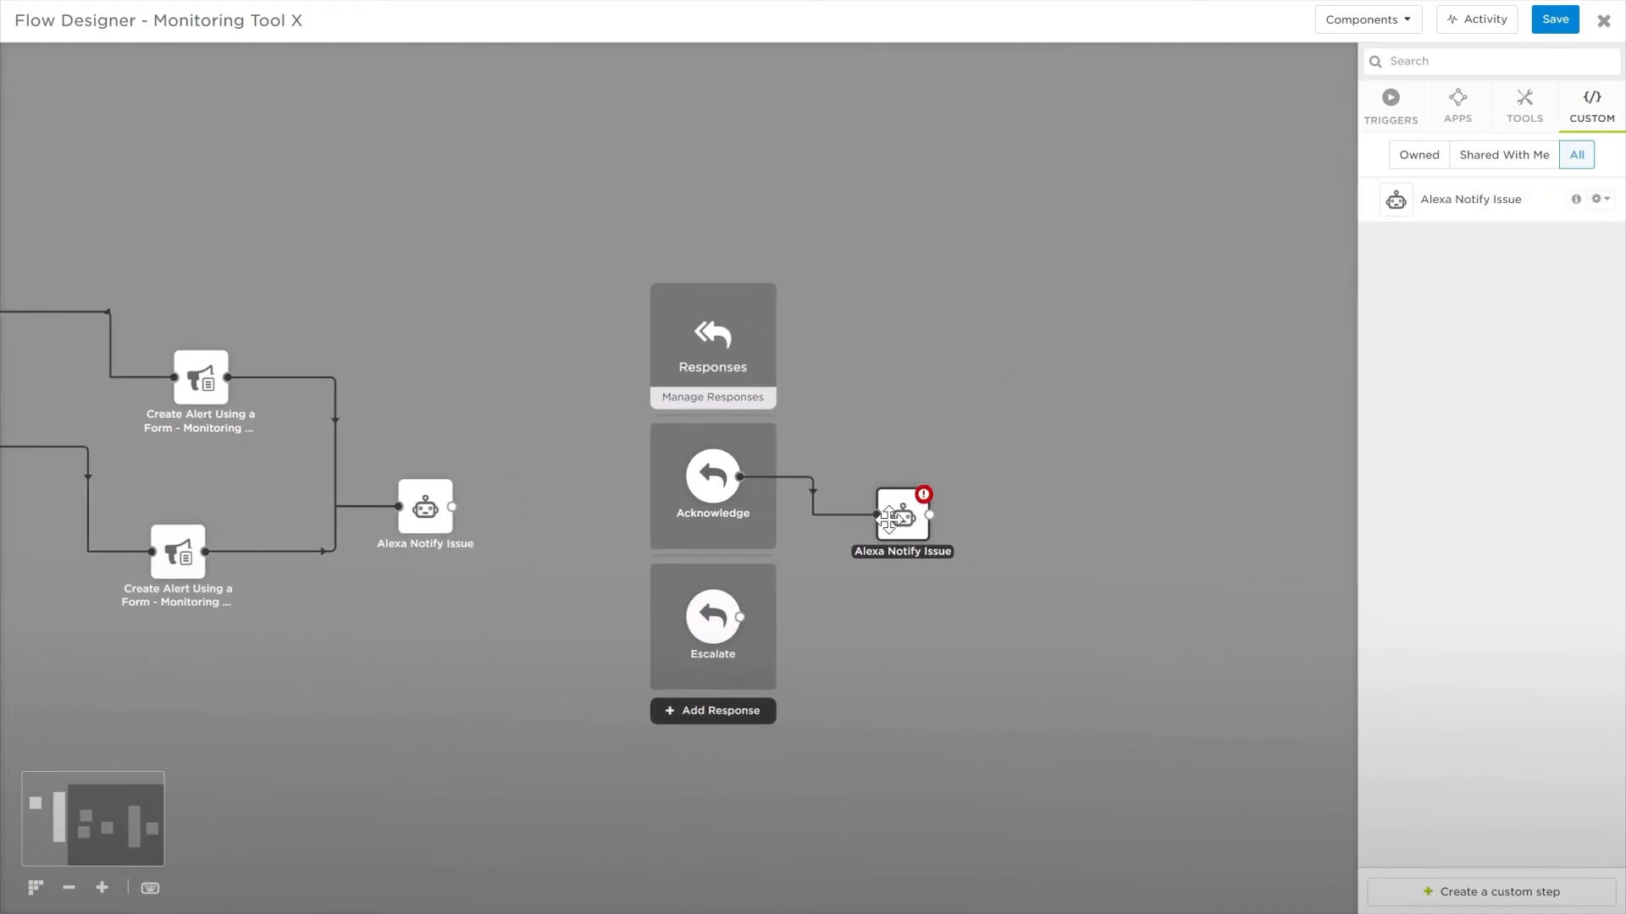
# Open the second Alexa Notify Issue step's settings and target the Notify Me endpoint
pyautogui.moveTo(892, 508)
pyautogui.click(877, 481)
pyautogui.click(475, 273)
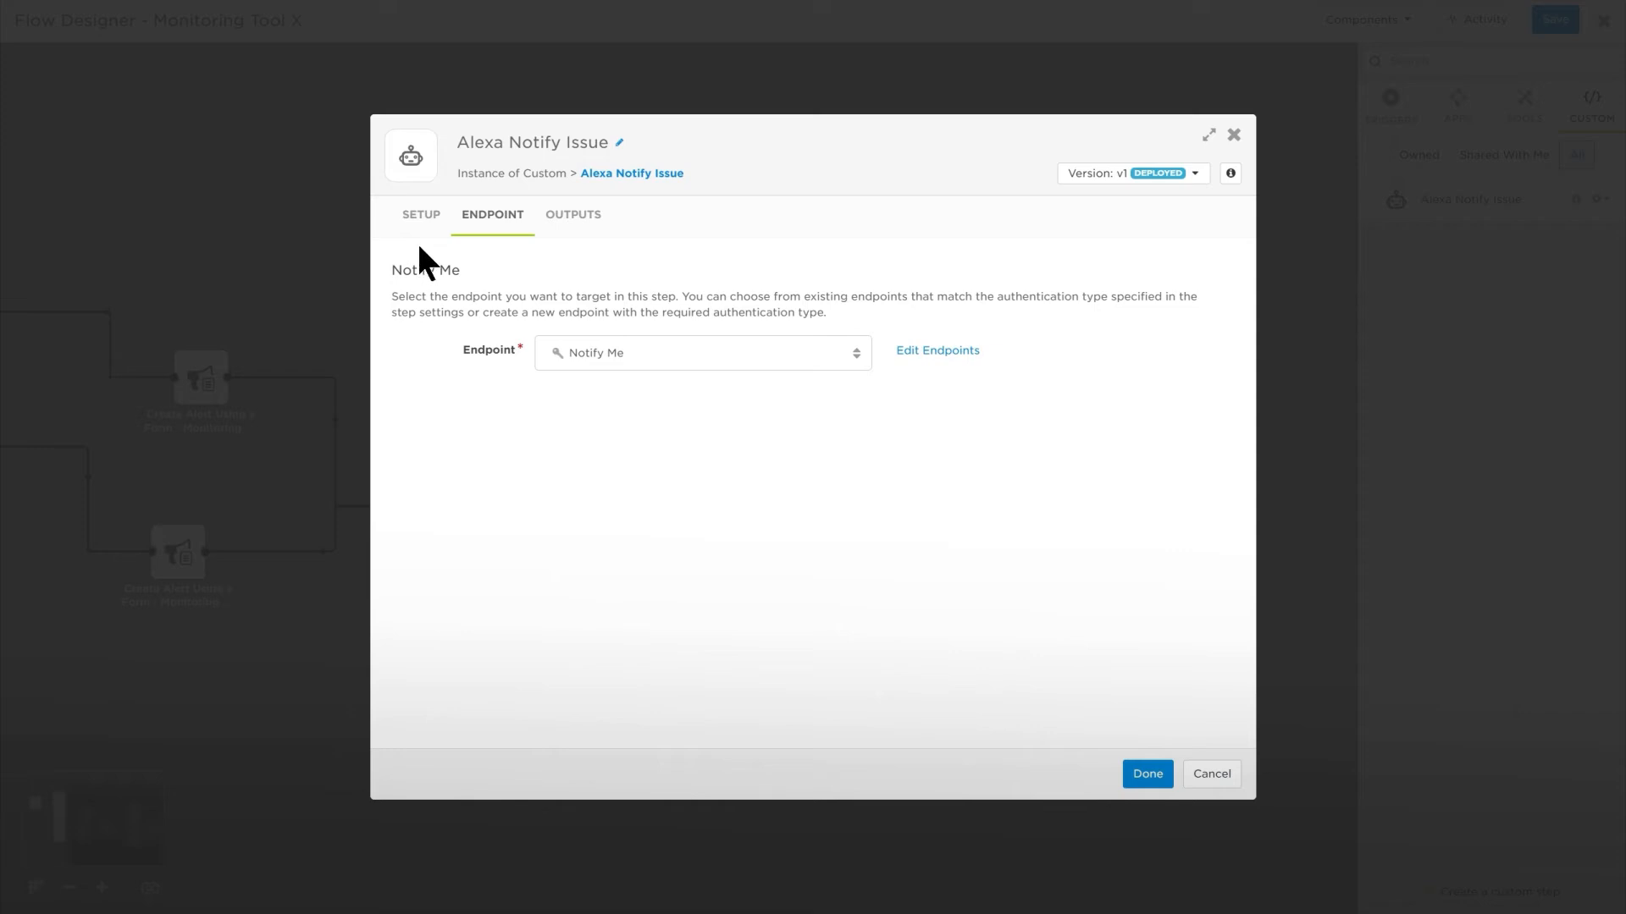
# Compose the message from respondedTo.by.firstName and respondedTo.by.lastName plus "has responded and is taking ownership of the issue." and accept the setup
pyautogui.click(421, 215)
pyautogui.click(444, 290)
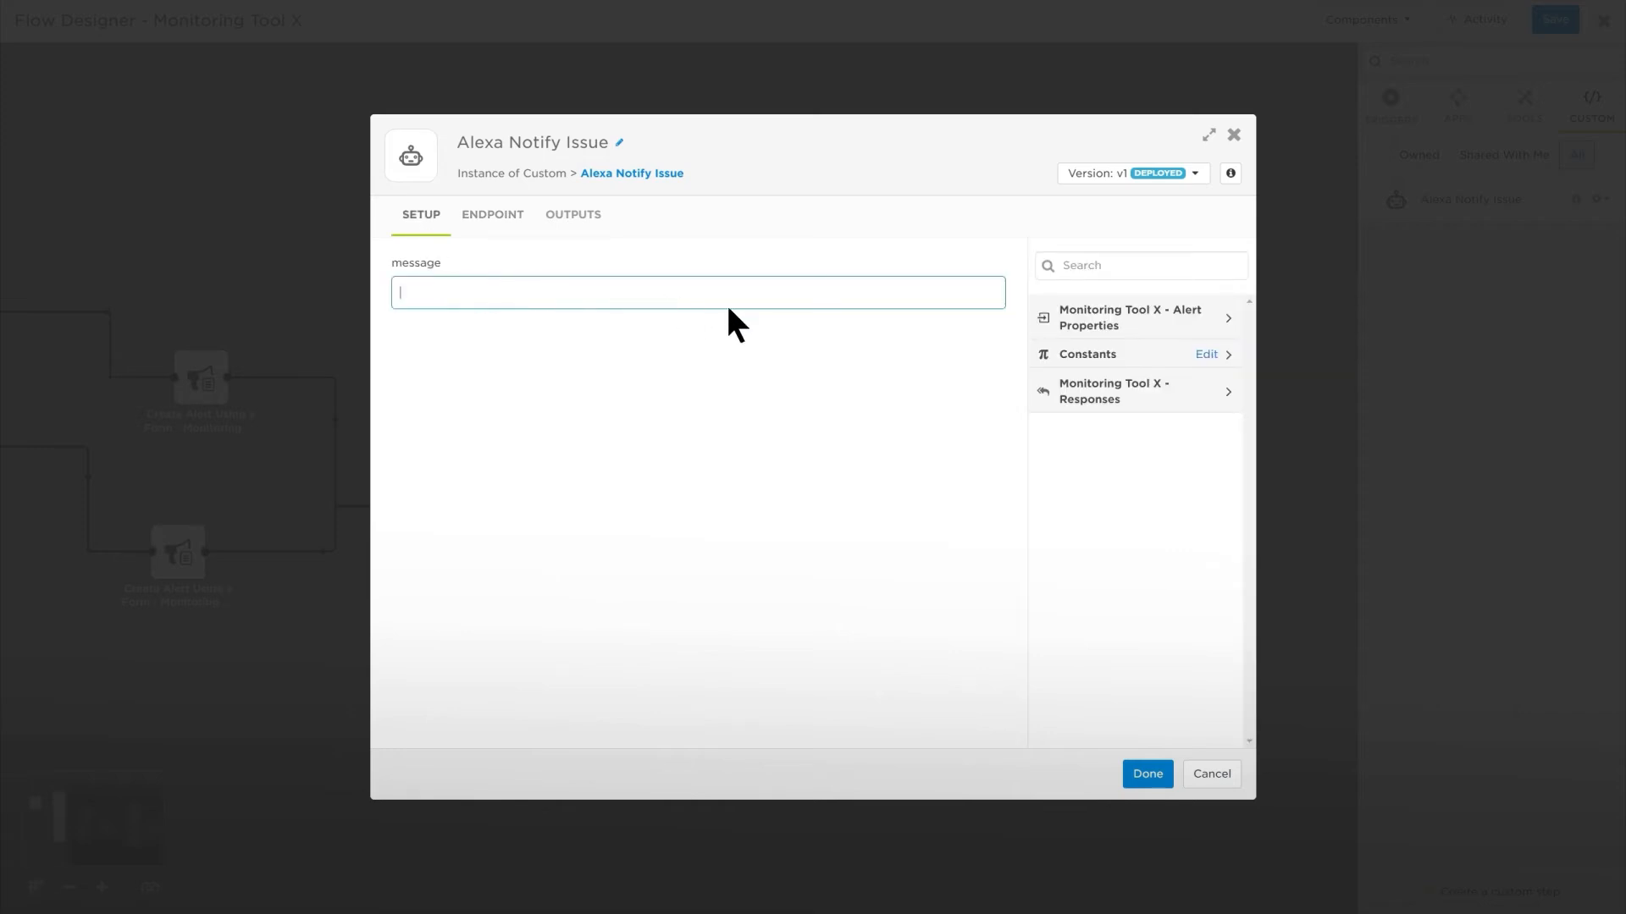
pyautogui.click(1083, 401)
pyautogui.moveTo(1109, 622); pyautogui.dragTo(564, 298)
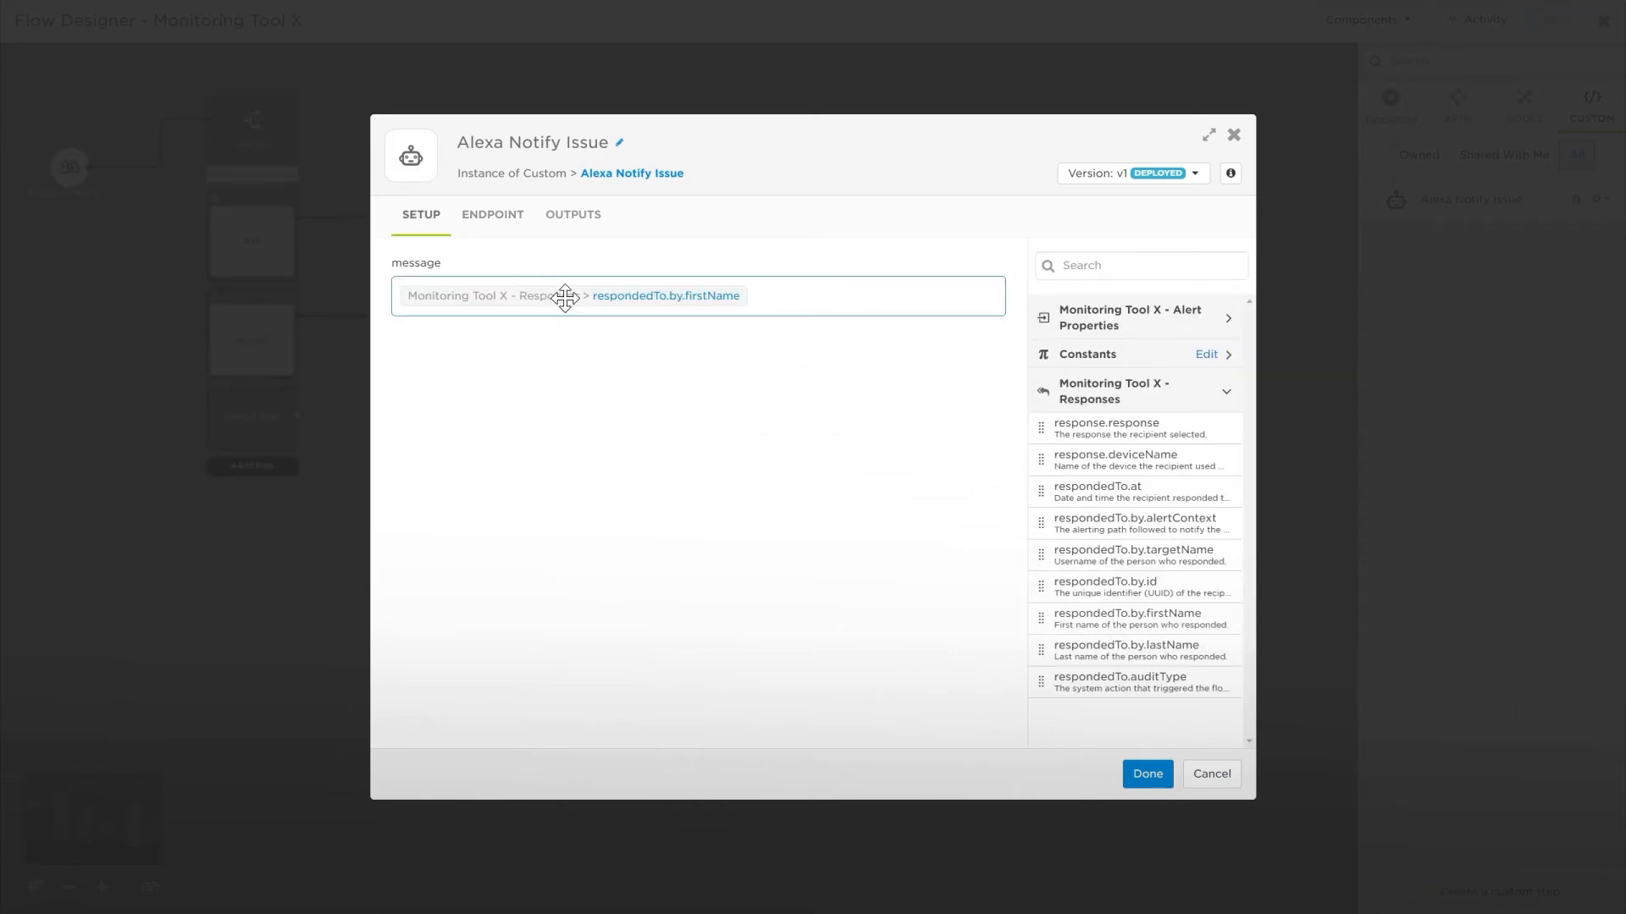
pyautogui.moveTo(1109, 653); pyautogui.dragTo(815, 299)
pyautogui.write('has responded and is taking ownership of the issue.')
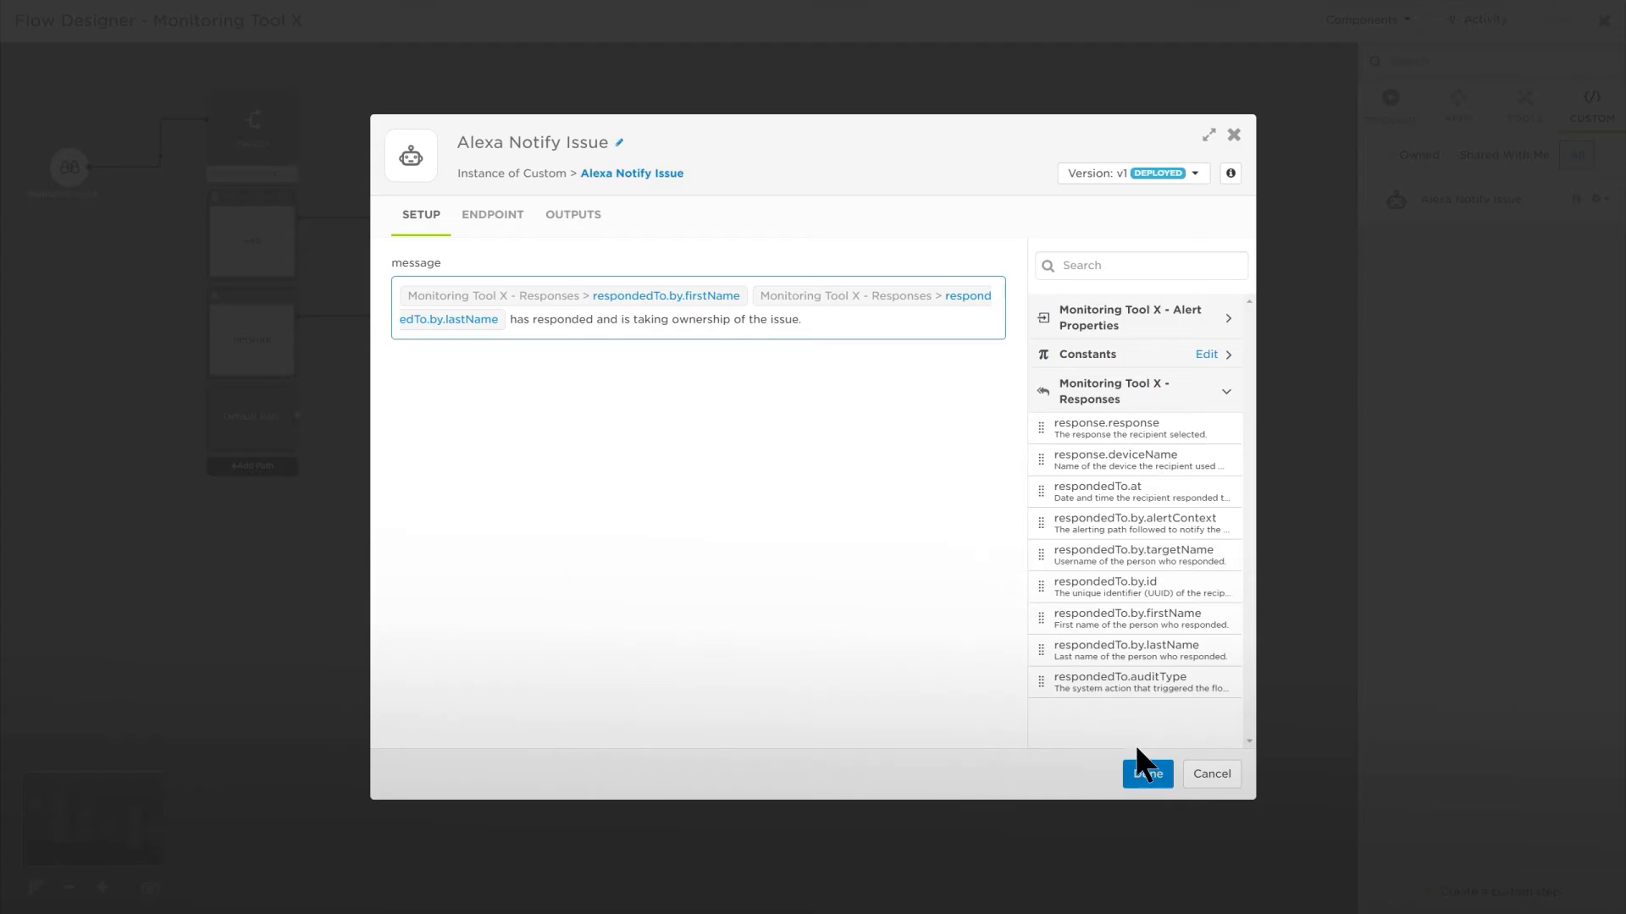
pyautogui.click(1143, 769)
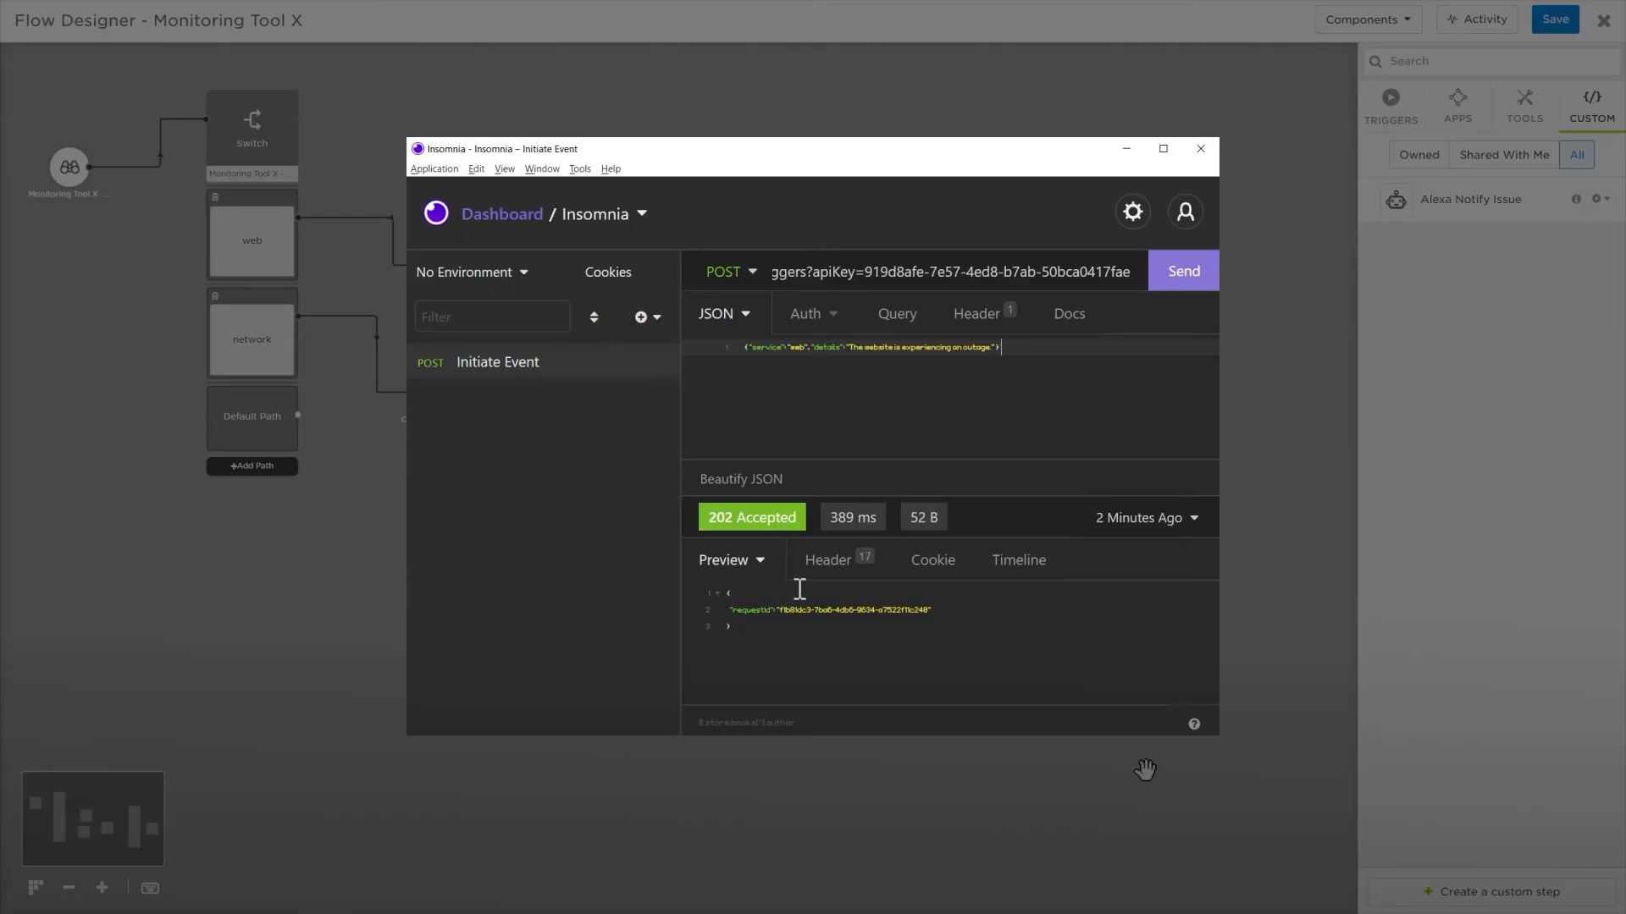
# Switch to Insomnia and send the Initiate Event POST request reporting the web service outage
pyautogui.click(1169, 280)
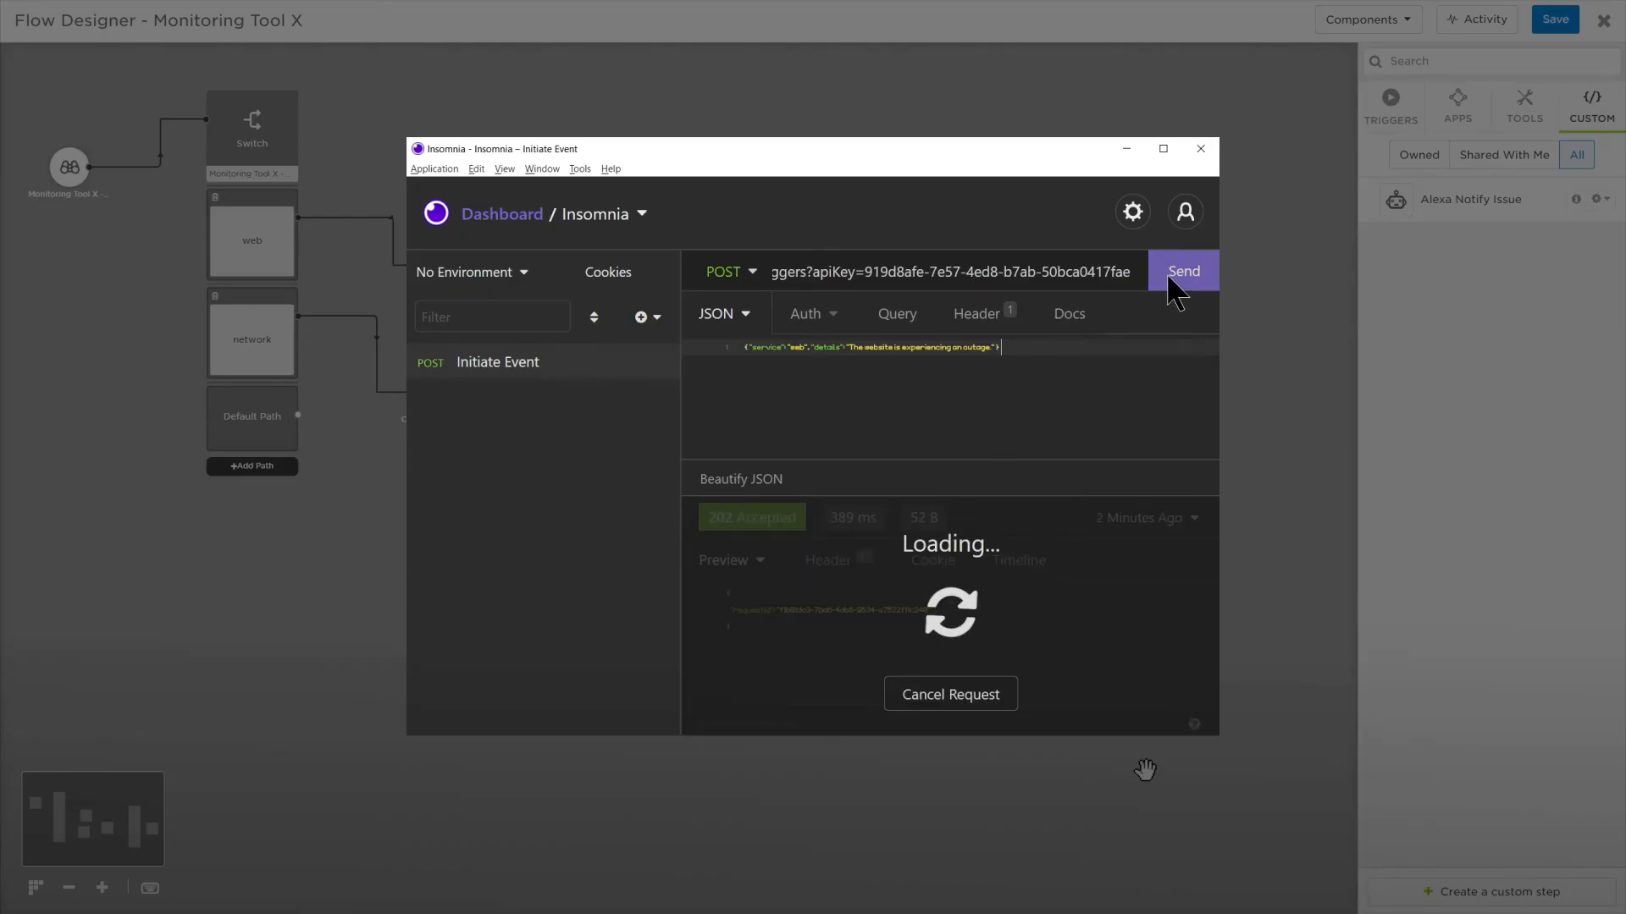